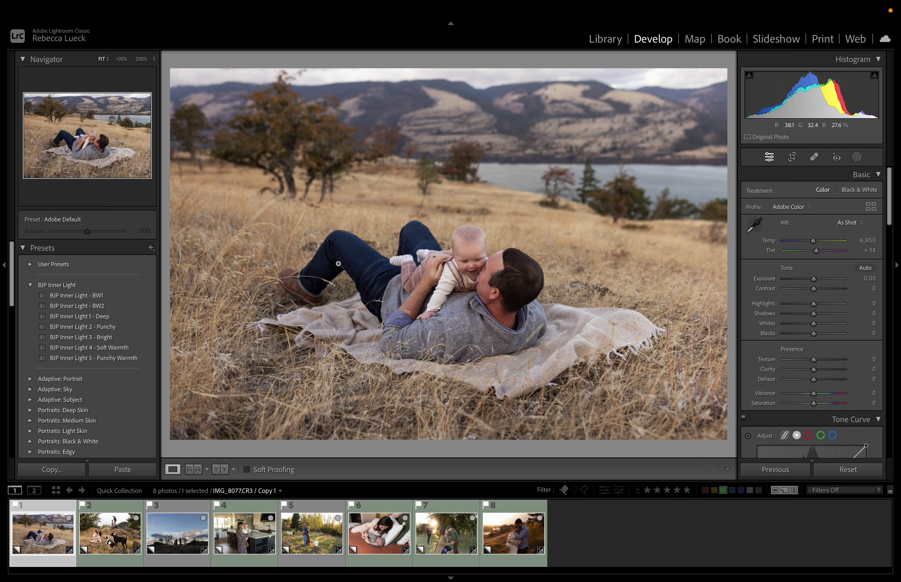
- Apply the BJP Inner Light 2 - Punchy preset to the photo and create a Select Subject mask
left_click(114, 328)
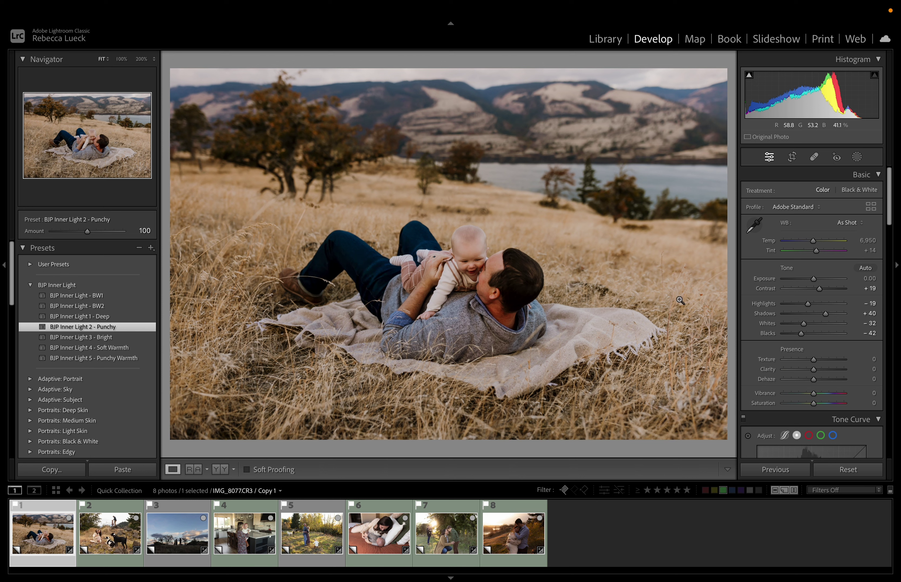
left_click(858, 158)
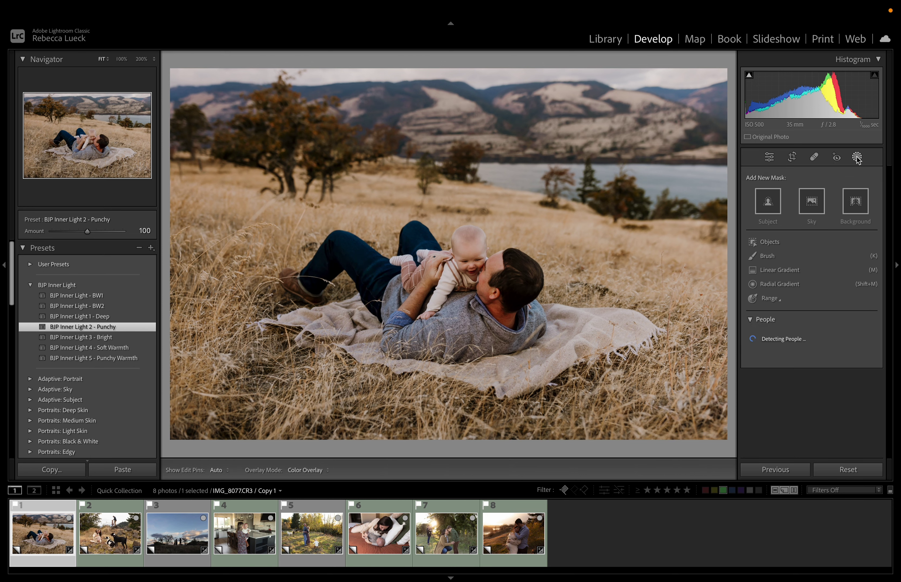
left_click(769, 203)
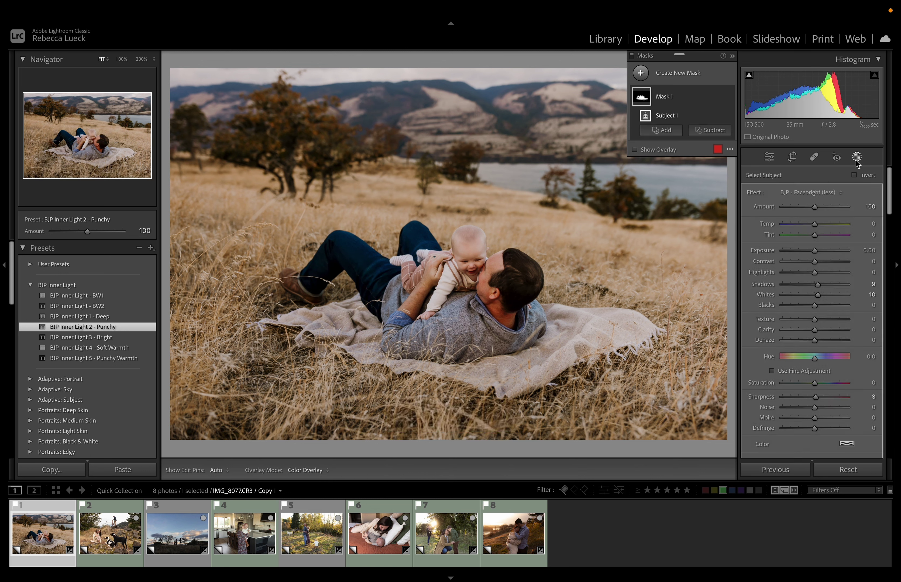
- Brush the blanket beside the man out of the subject mask with a size 13 subtracting brush, and check the mask overlay
mouse_move(640, 100)
left_click(707, 131)
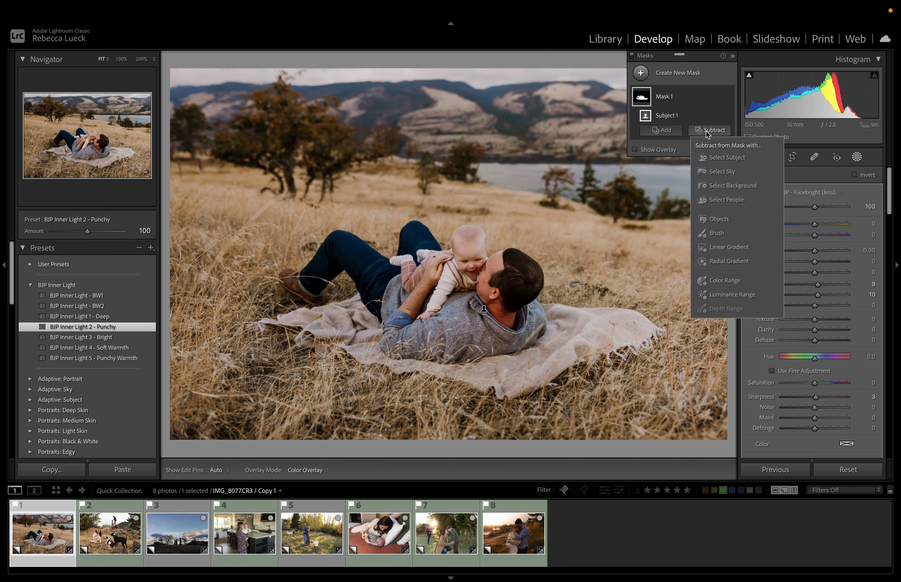
left_click(716, 233)
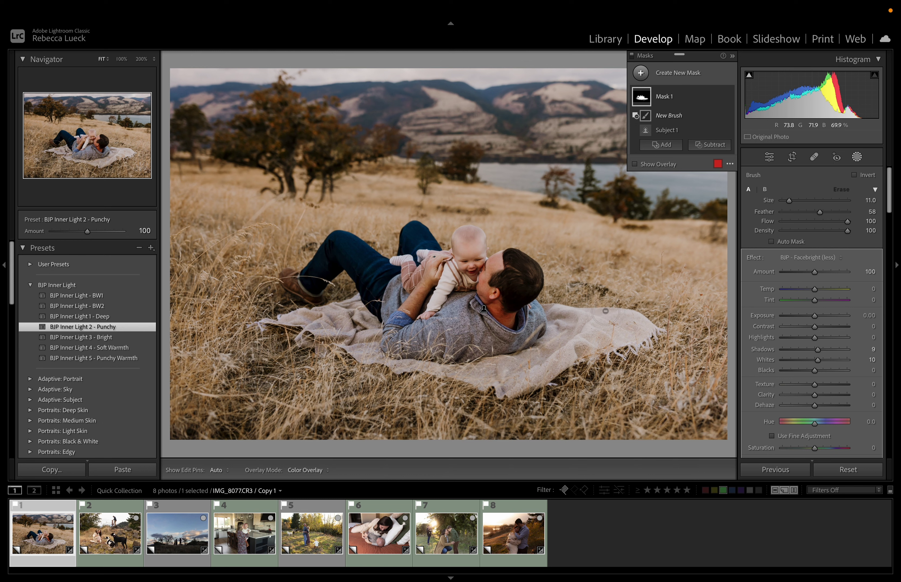
key("h")
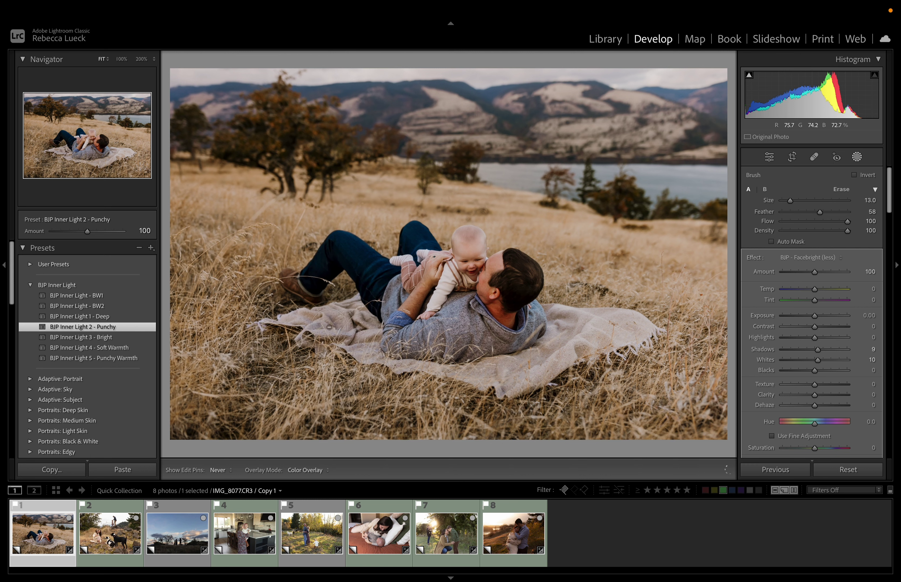
key("h")
key("h")
key("h")
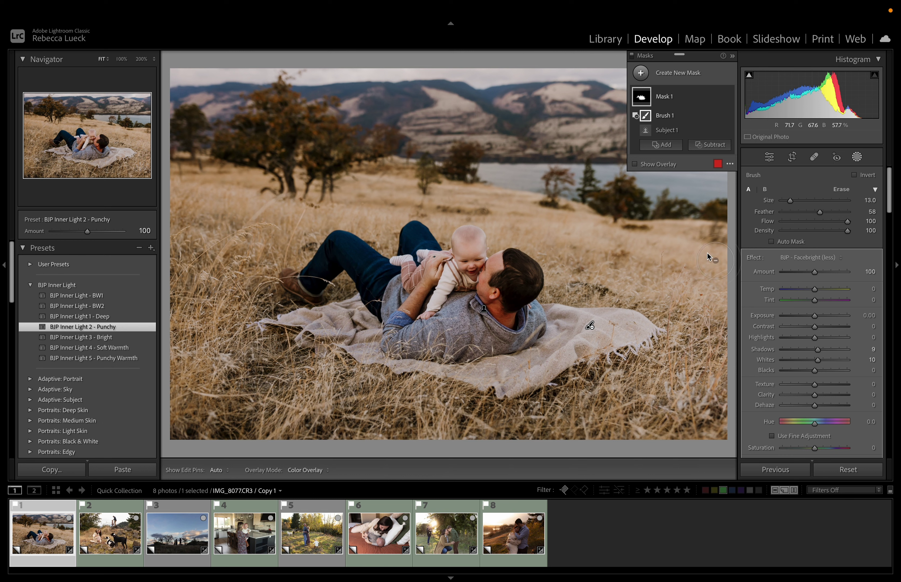
mouse_move(643, 100)
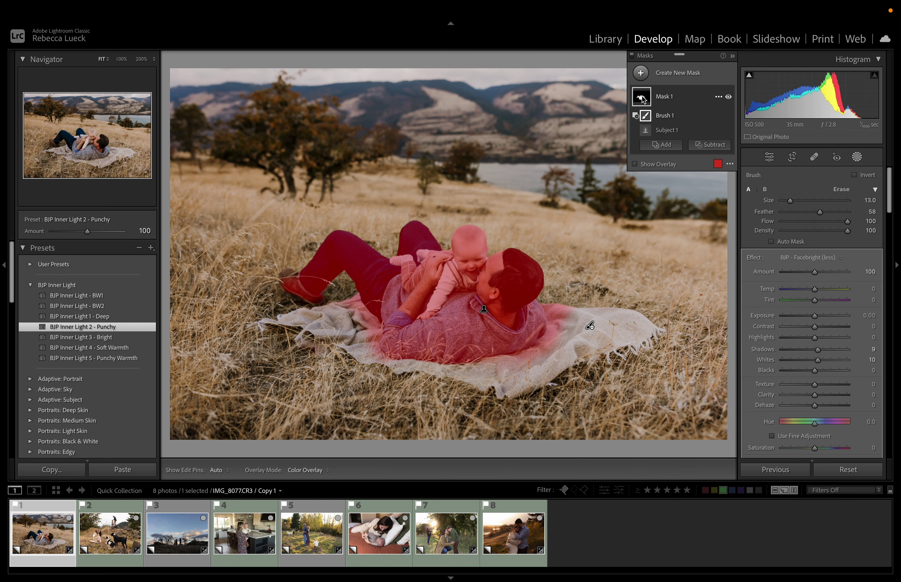
key("h")
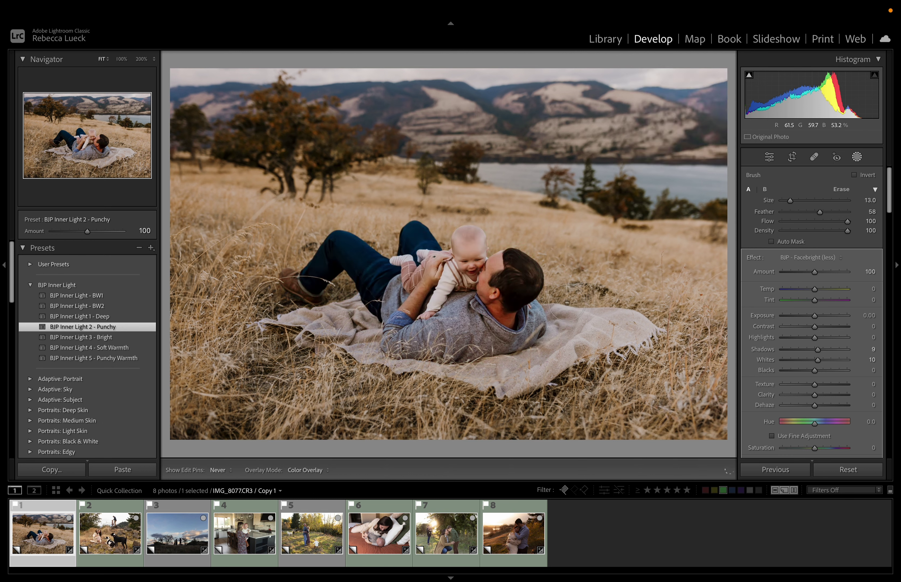
key("h")
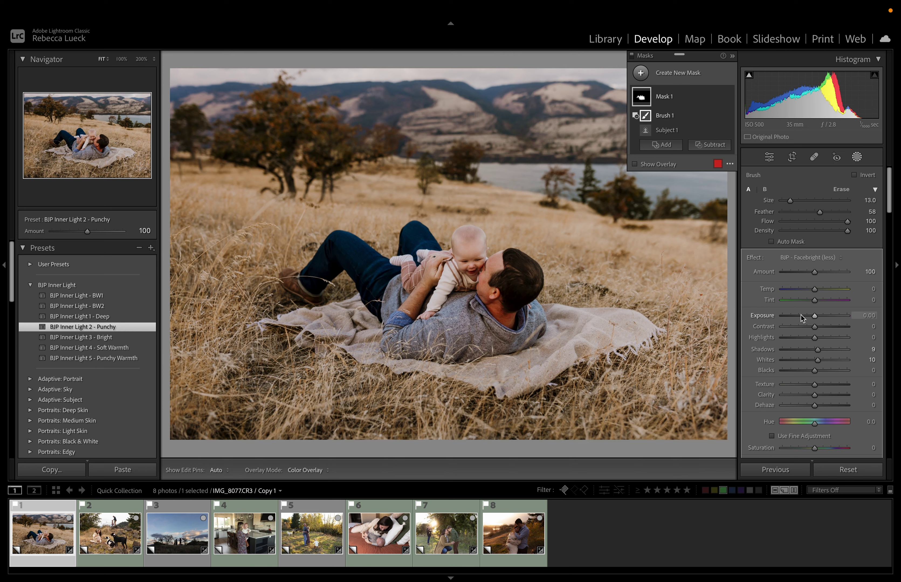
- Try the BJP - Facebright effect on the subject mask, and switch back to BJP - Facebright (less)
left_click(821, 259)
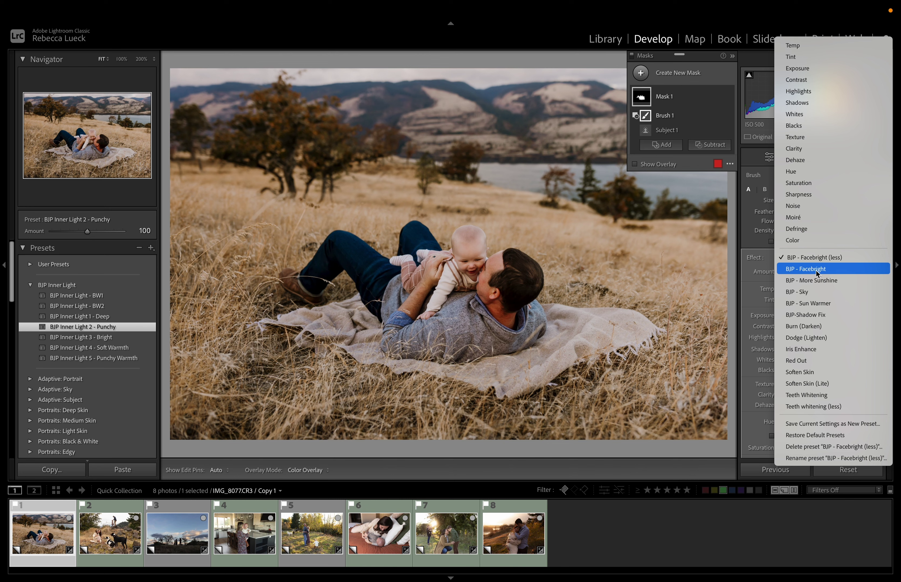
left_click(815, 271)
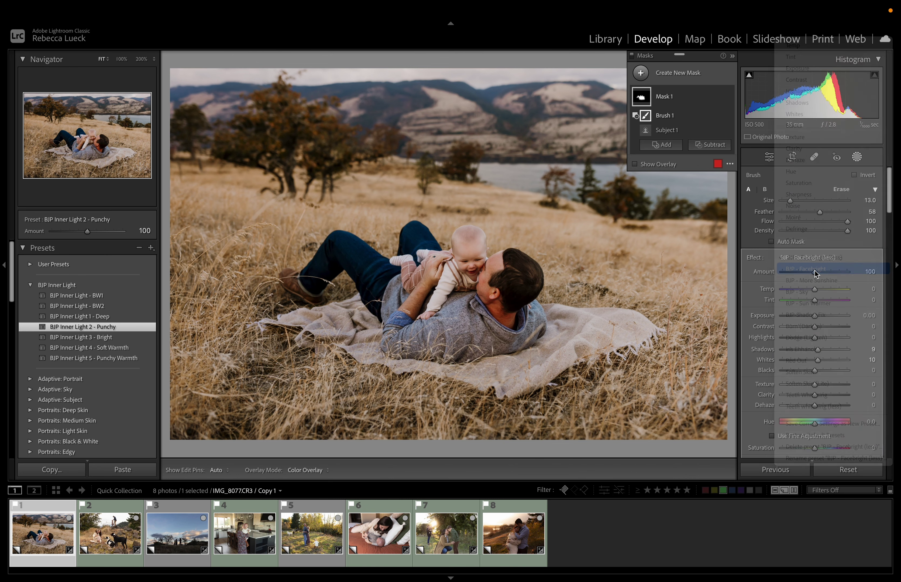
left_click(812, 262)
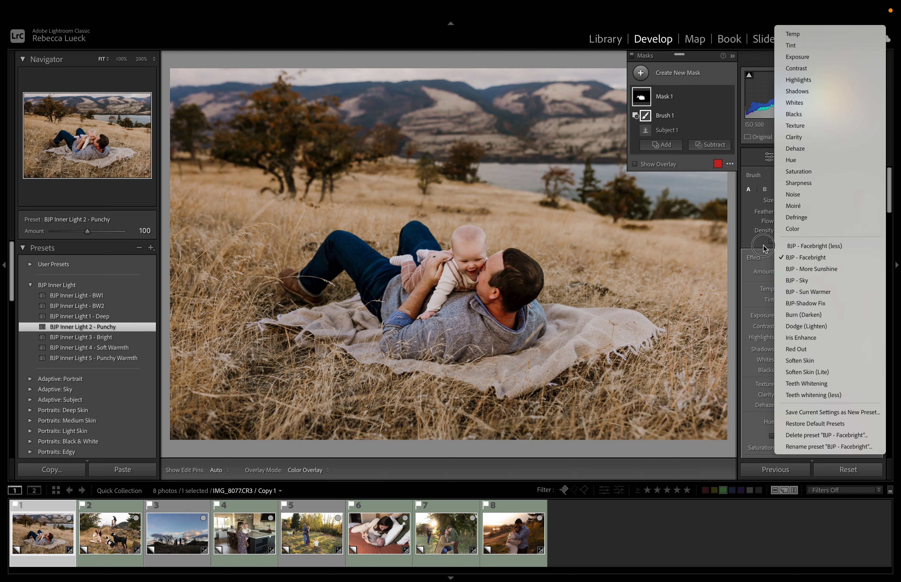
left_click(809, 258)
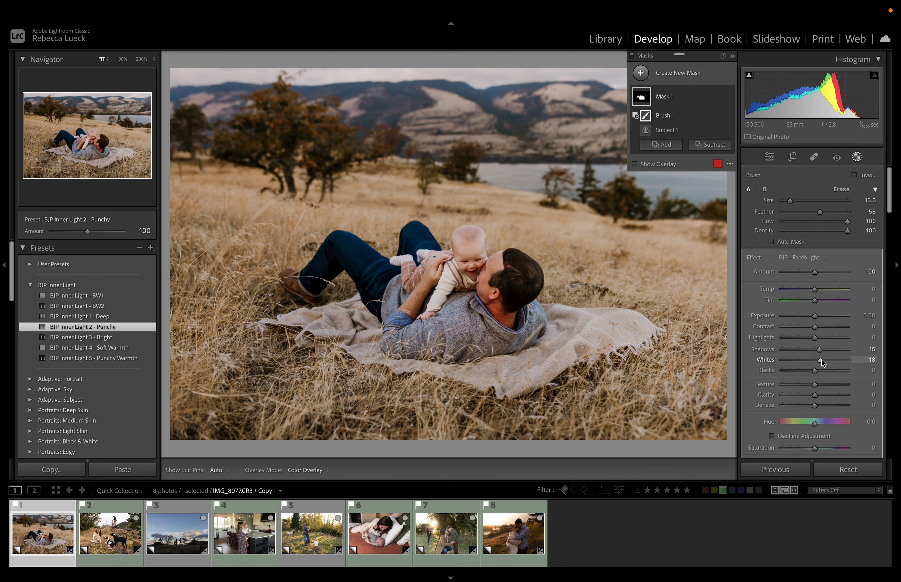
left_click(800, 258)
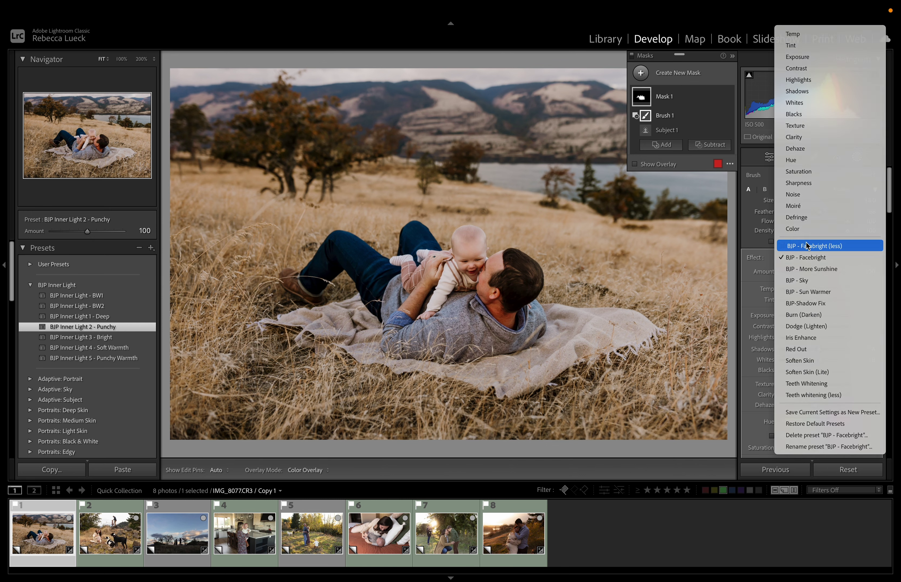
left_click(806, 246)
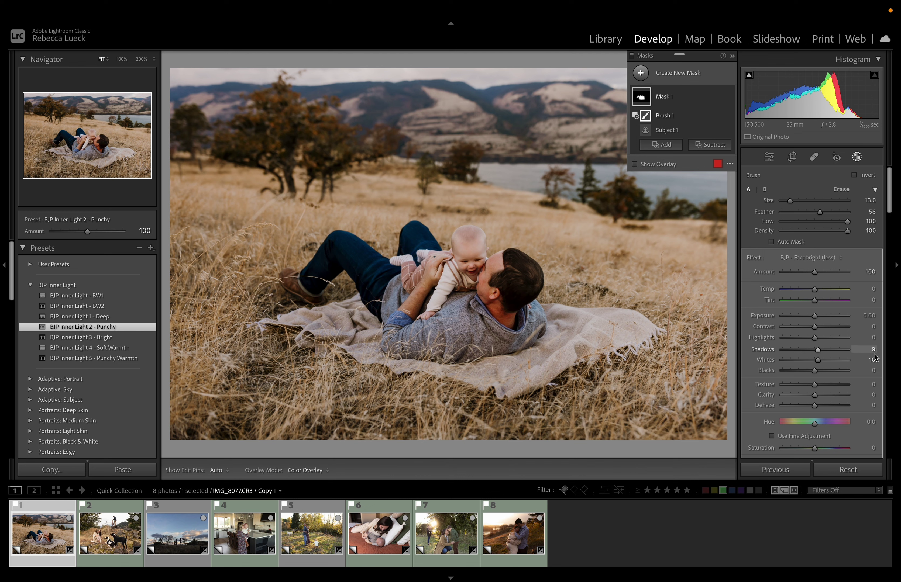
- Apply the BJP - Facebright effect to the subject mask
left_click(826, 261)
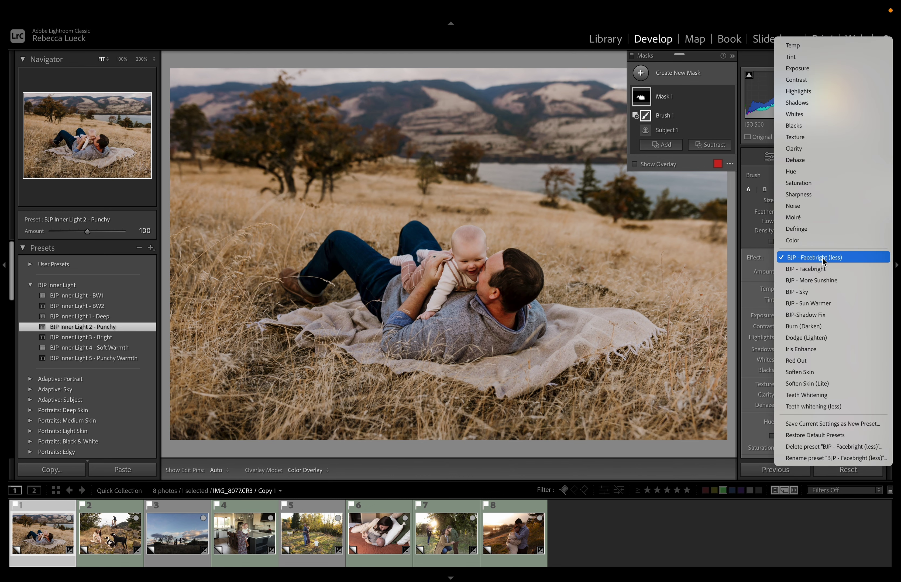
left_click(817, 270)
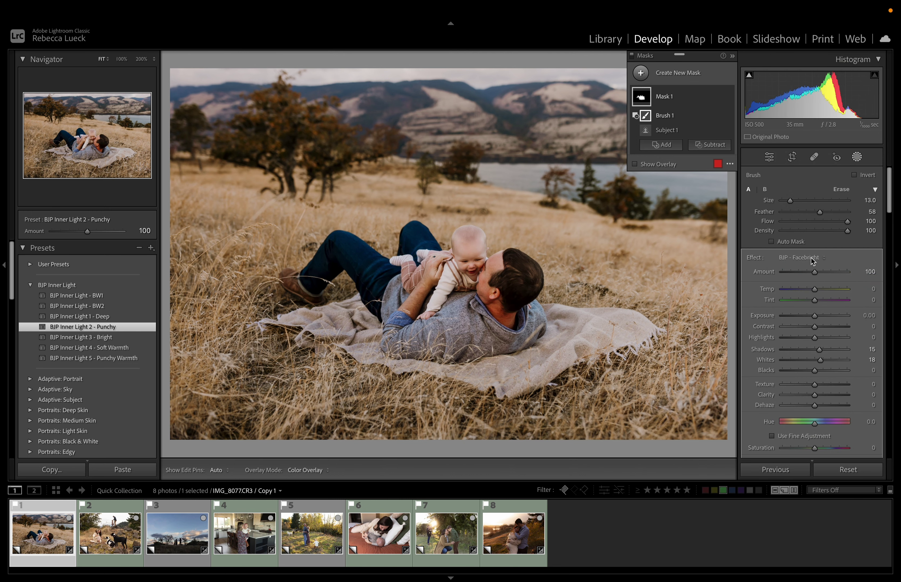
left_click(812, 259)
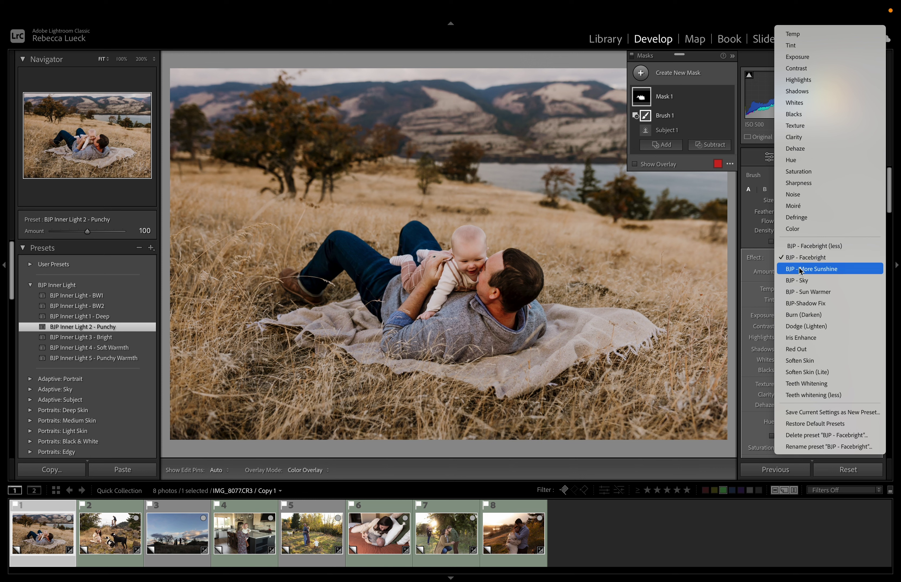
left_click(769, 253)
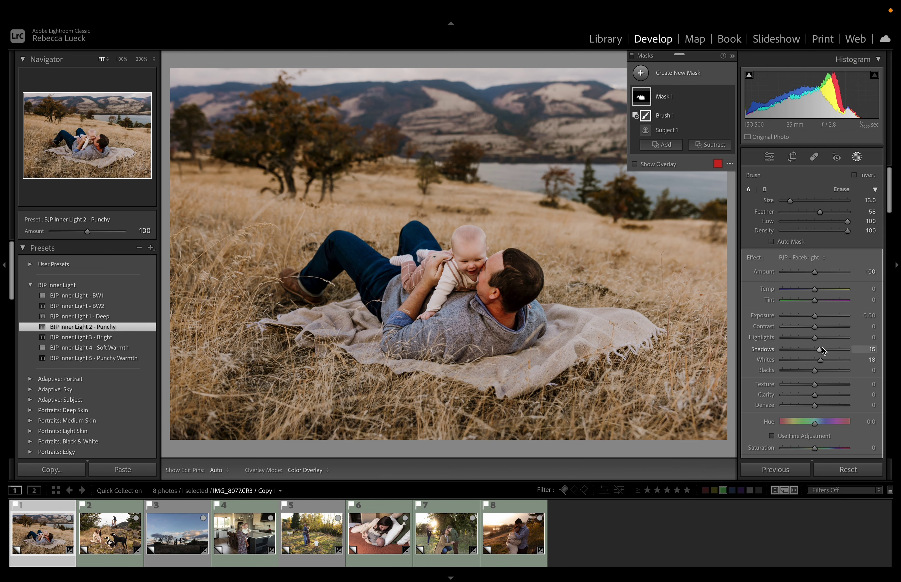
- Fine-tune the subject mask's effect by setting Shadows to 14 and Whites to 13
left_click_drag(820, 353, 818, 362)
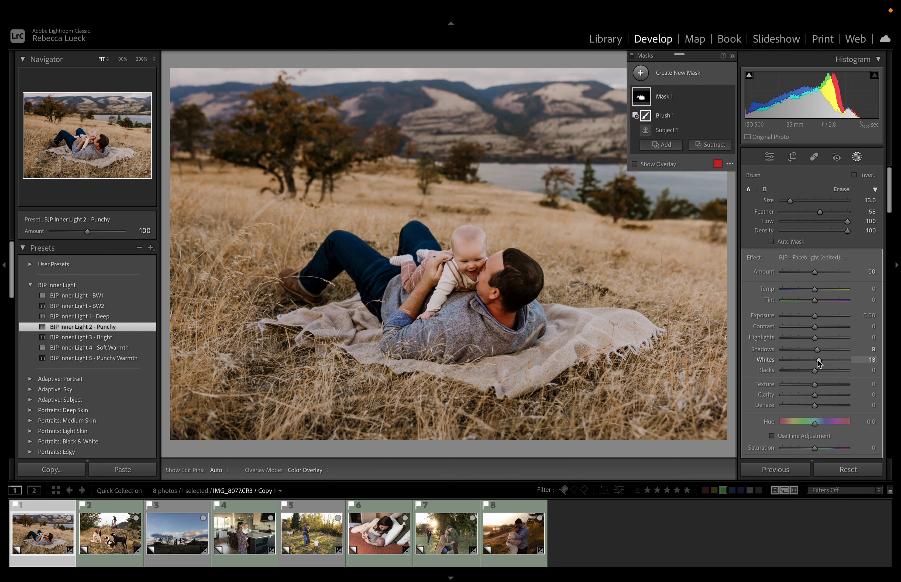
left_click(822, 259)
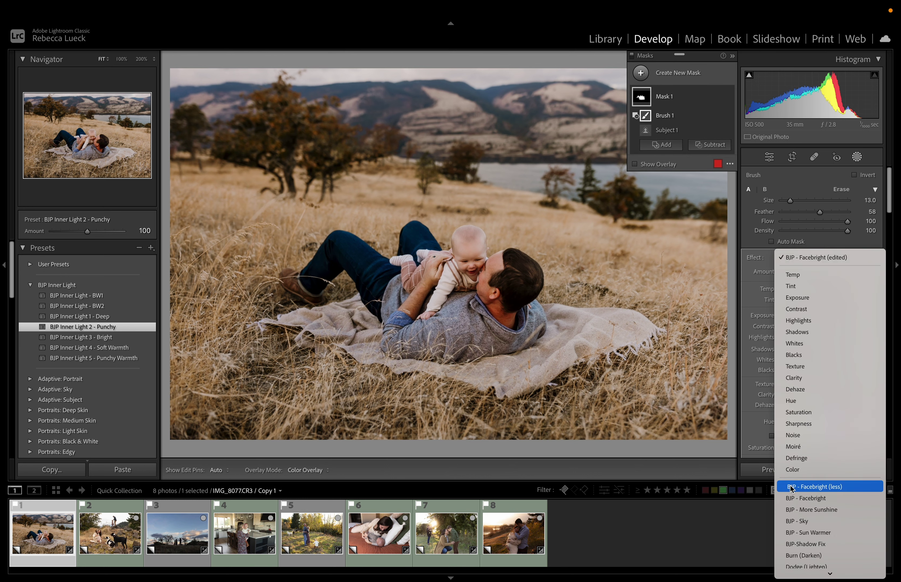
mouse_move(794, 574)
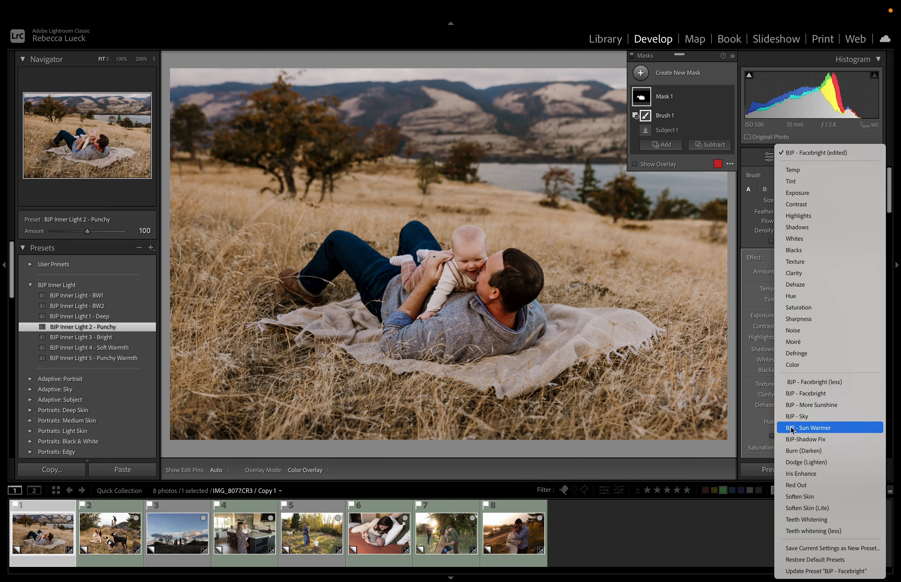
left_click(746, 242)
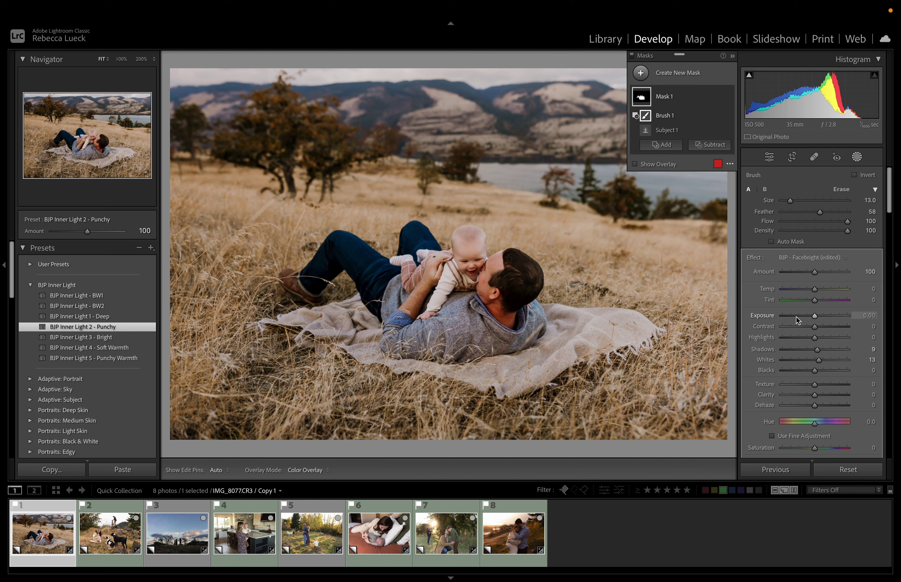
left_click_drag(820, 354, 822, 353)
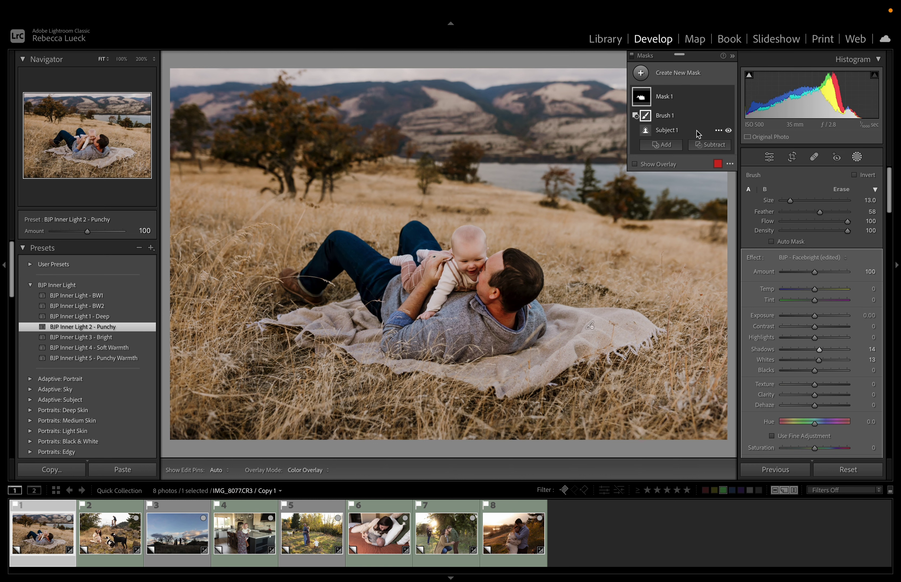
- Add a radial gradient mask over the baby's face with Shadows at 20 and Whites at 16
left_click(670, 75)
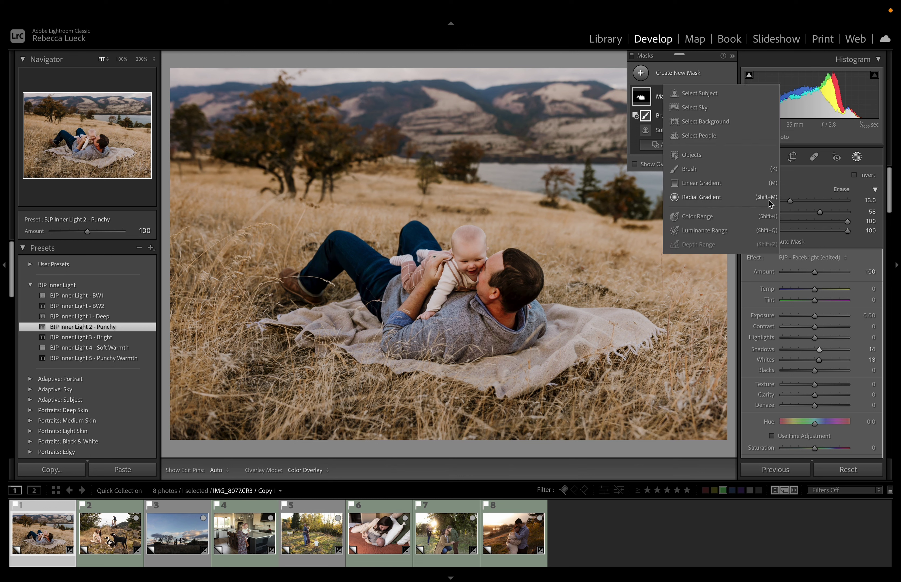
left_click(701, 197)
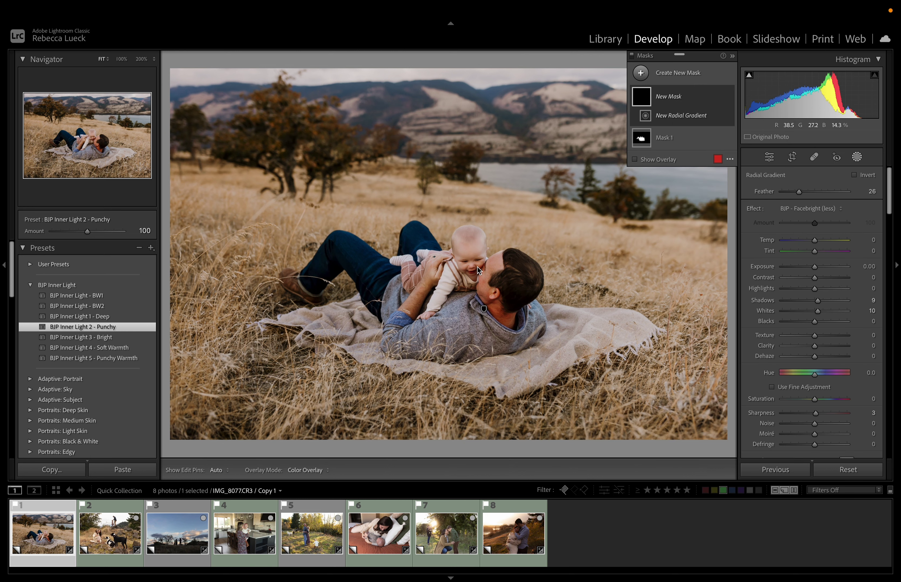
mouse_move(473, 266)
left_mouse_down()
mouse_move(492, 286)
mouse_move(478, 267)
left_mouse_up()
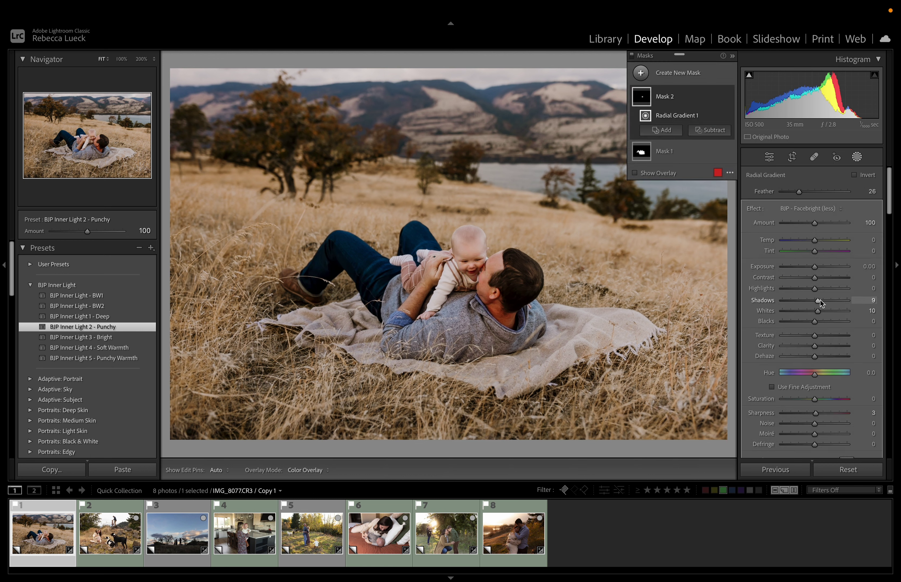
left_click_drag(818, 302, 820, 313)
- Create a Select Sky mask and apply the BJP - Sky effect to it
left_click(668, 76)
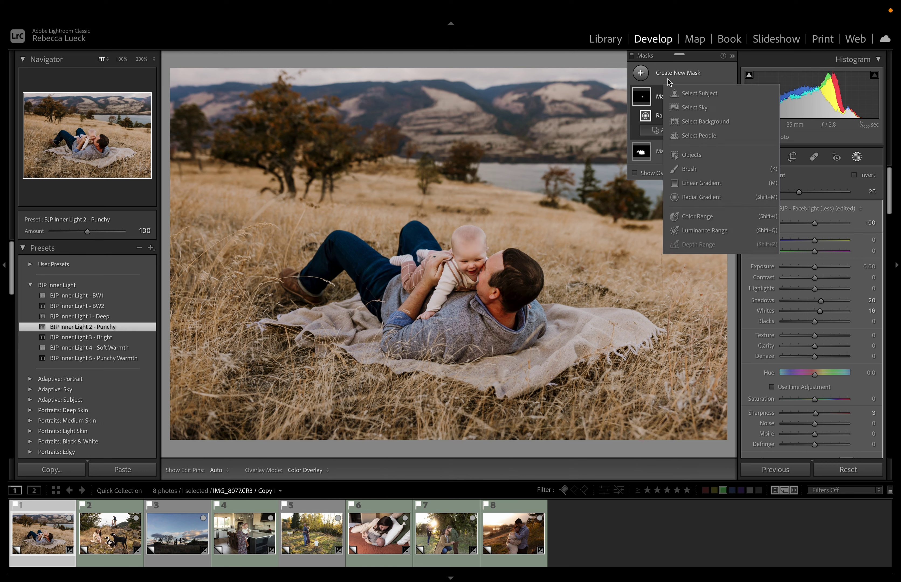
left_click(698, 108)
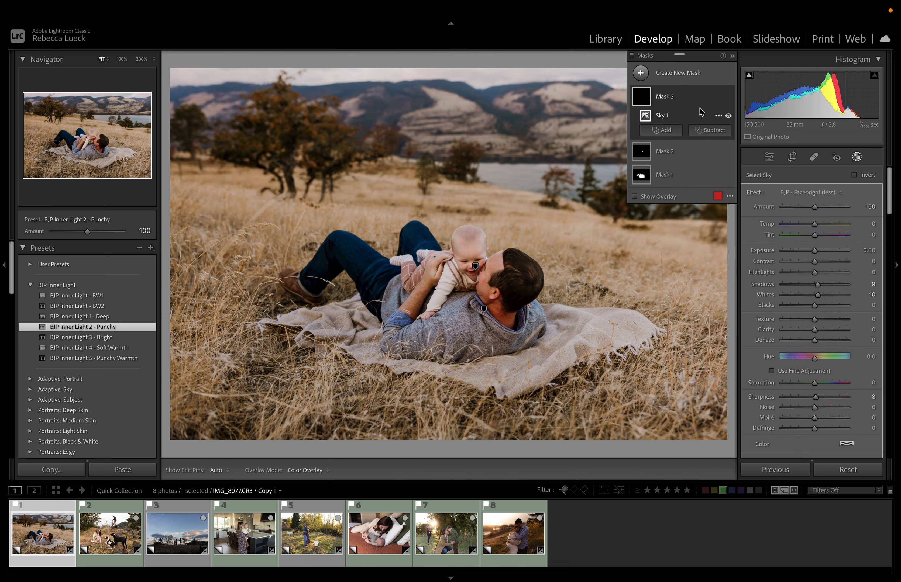
left_click(815, 192)
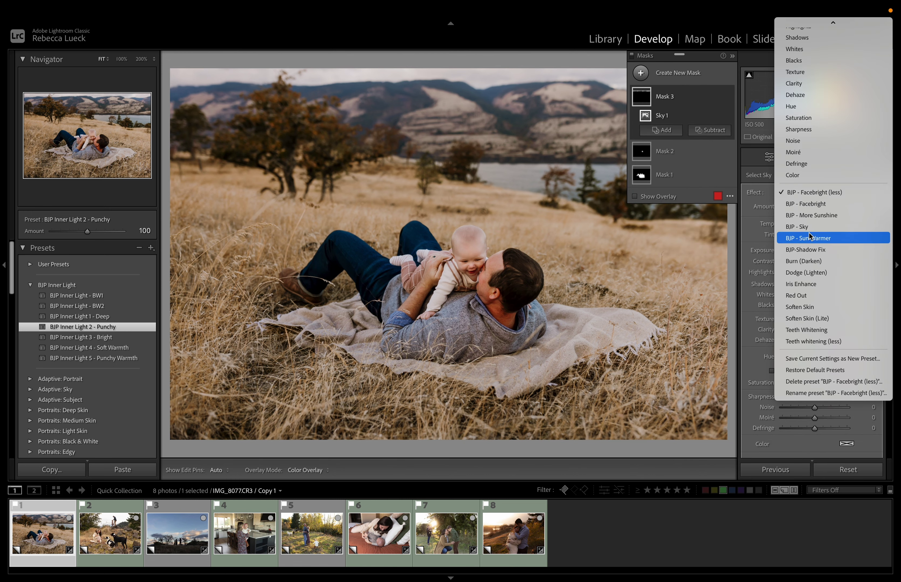
left_click(803, 226)
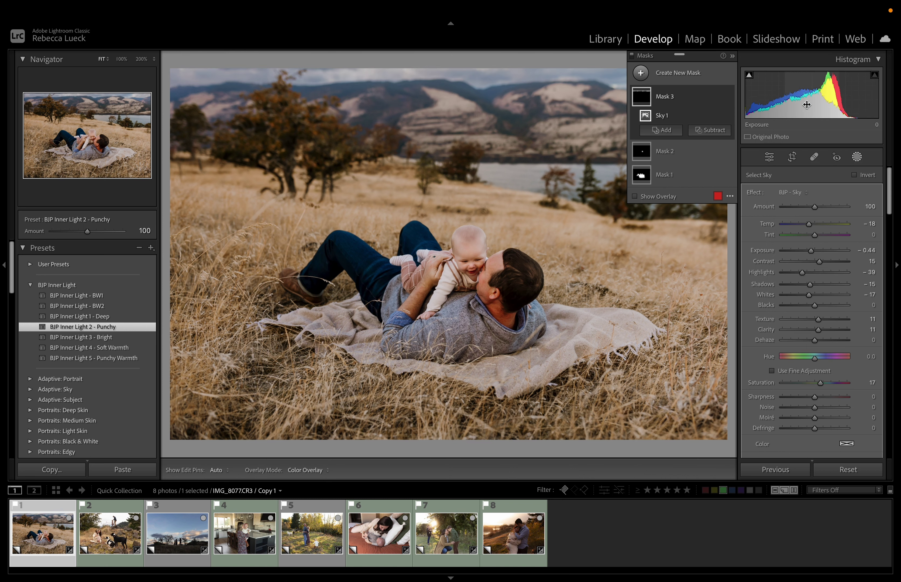
- Close masking, set the photo's white balance to Temp 7,207 and Tint +17, and look over the Lens Corrections profile settings
left_click(857, 158)
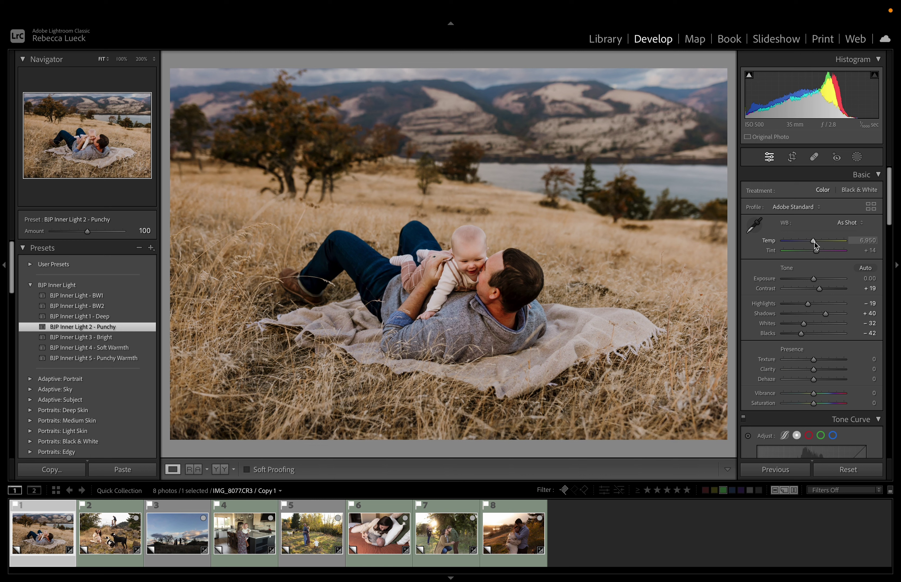
left_click_drag(814, 242, 816, 252)
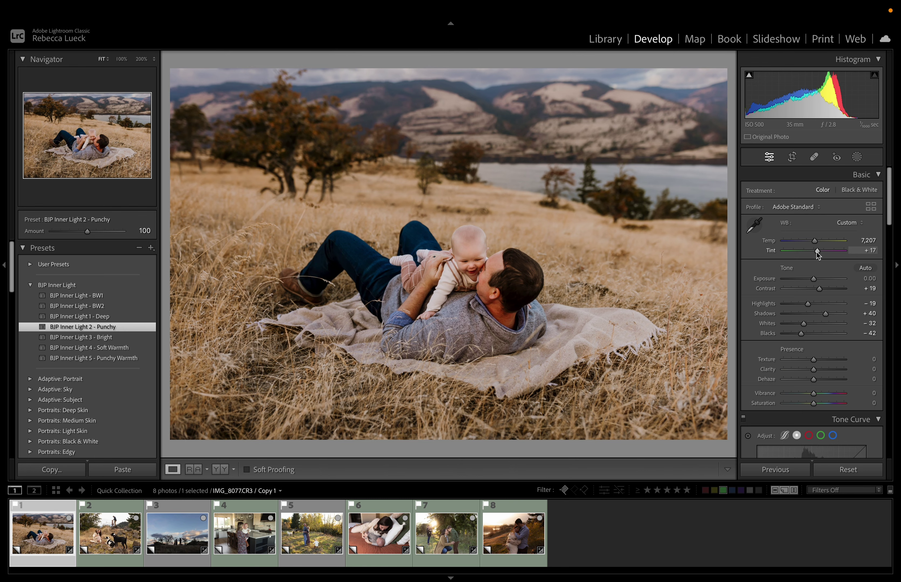
left_click_drag(890, 197, 847, 483)
scroll(828, 372, "up", 4)
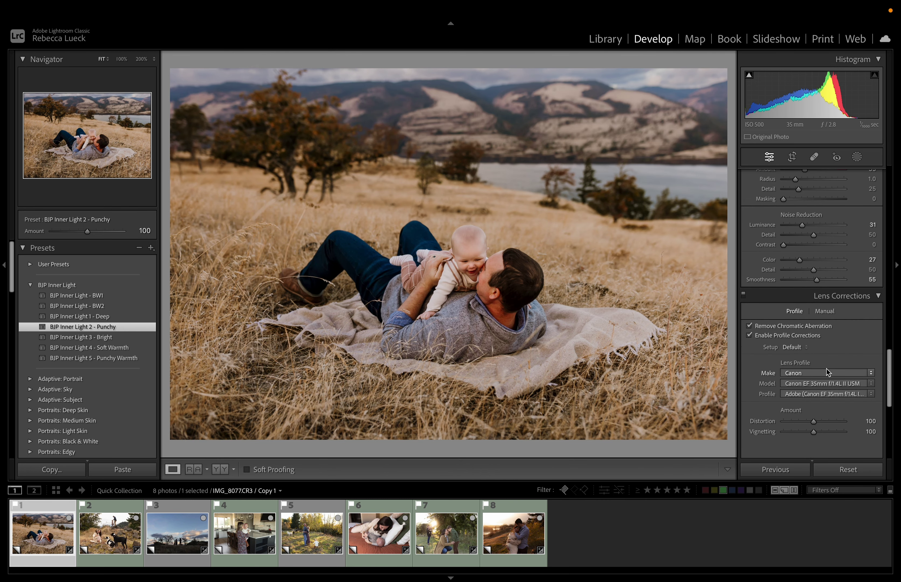
- Reduce the lens profile's Vignetting correction amount to 47
scroll(827, 370, "down", 1)
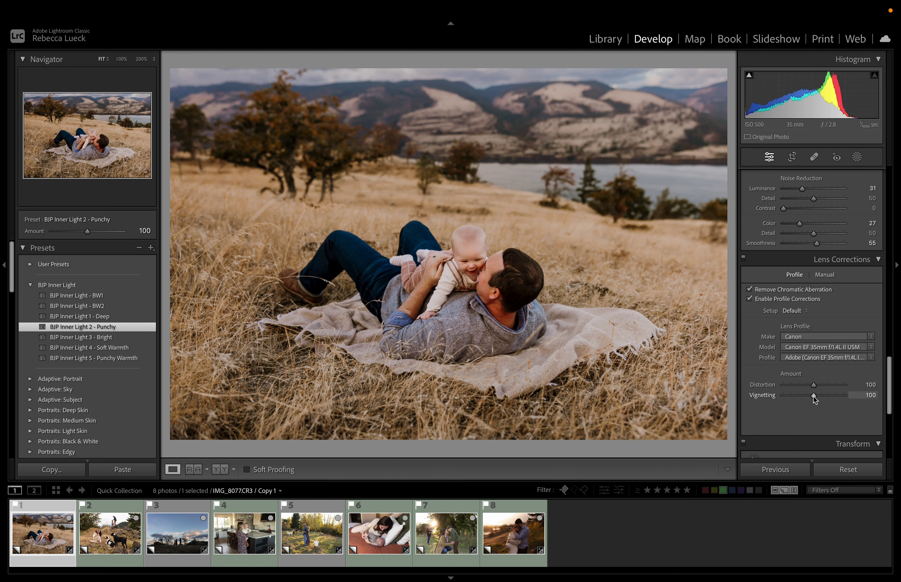
left_click_drag(814, 397, 798, 396)
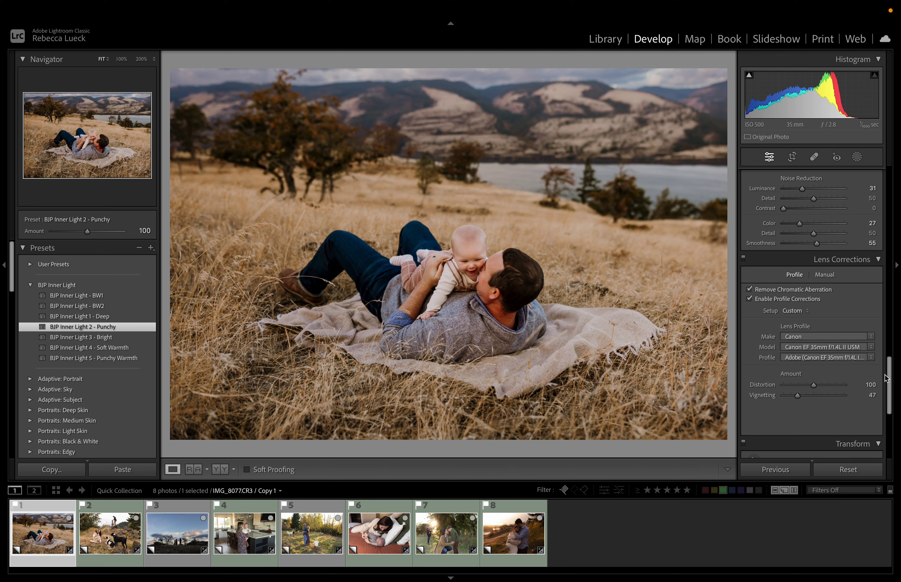
left_click_drag(890, 377, 890, 62)
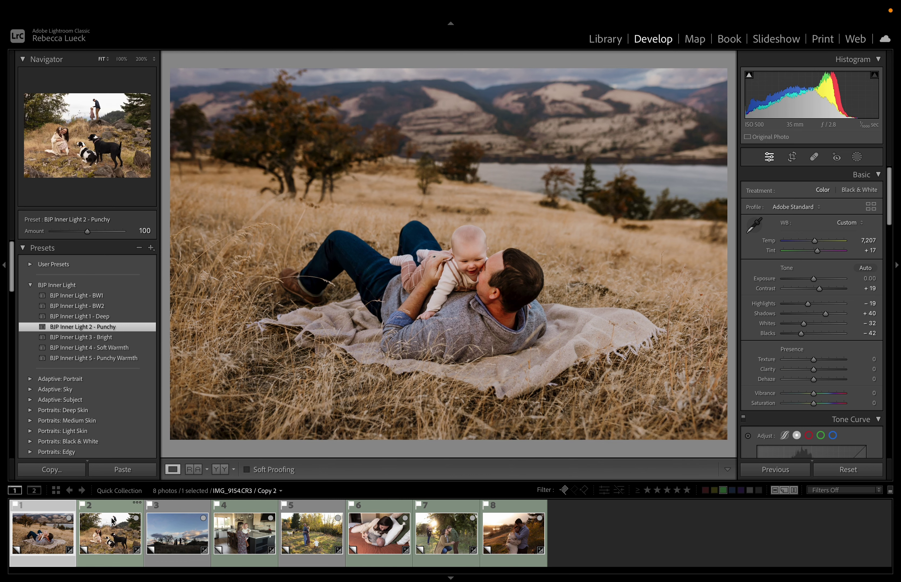
- Apply the BJP Inner Light 2 - Punchy preset to the second photo and set its white balance to Temp 6,140 and Tint +17
left_click(109, 535)
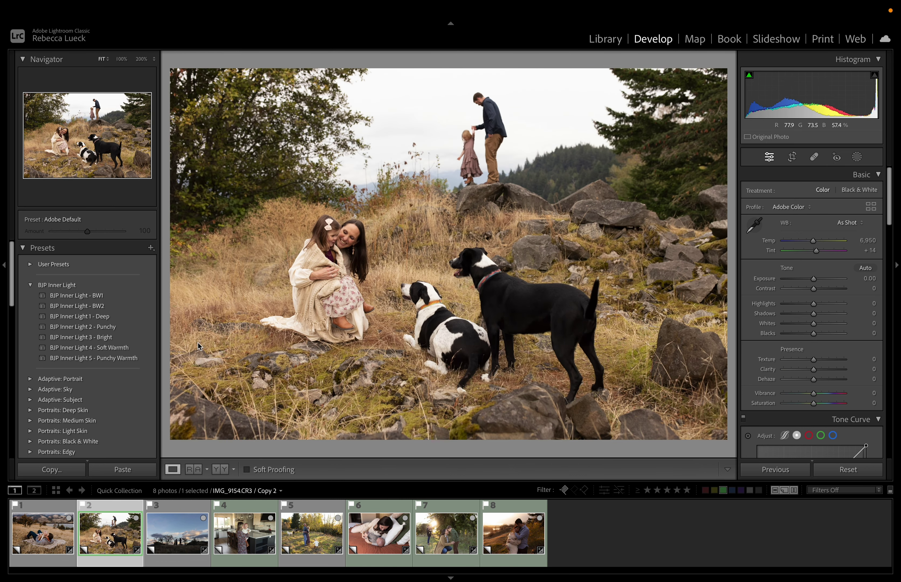
left_click(143, 328)
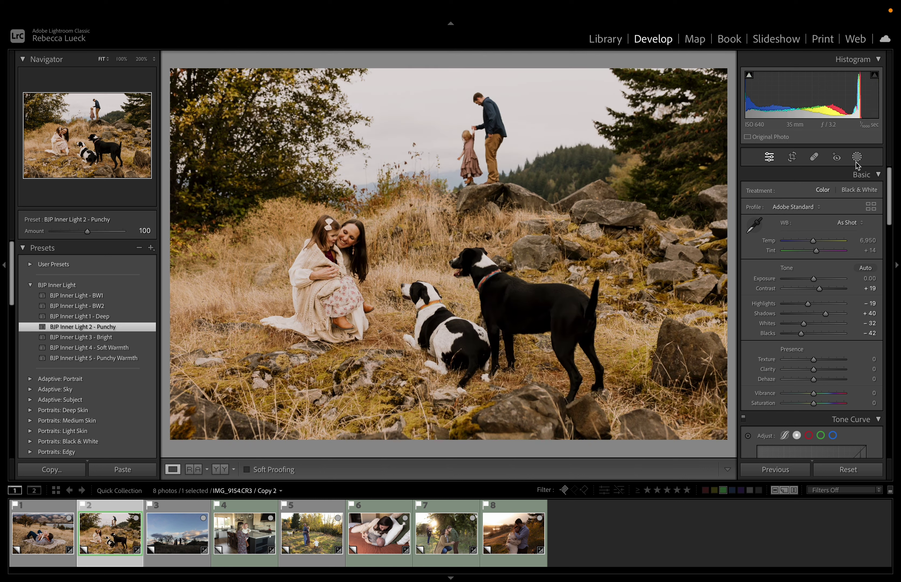
left_click_drag(814, 245, 810, 244)
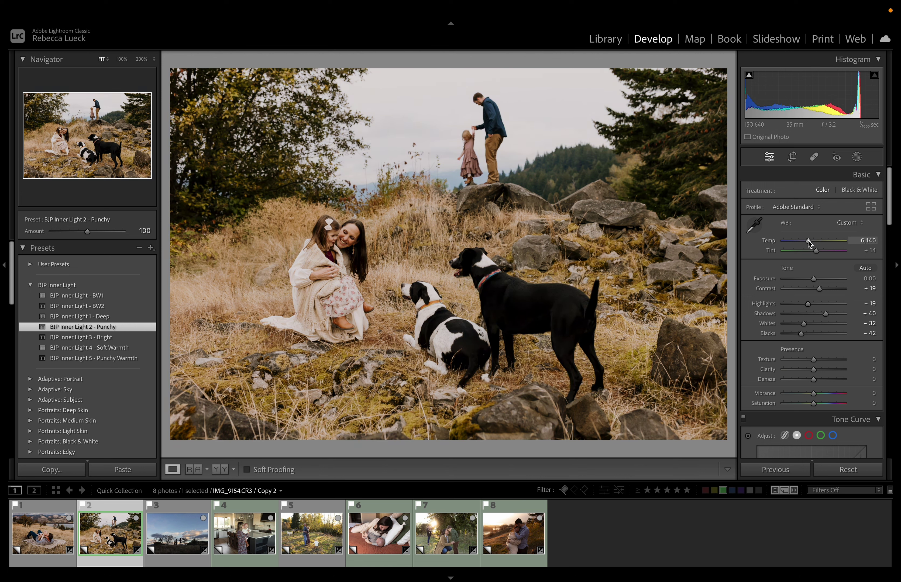
left_click_drag(816, 251, 818, 253)
- Shift the HSL hues by setting Yellow to -12 and Green to +1
left_click_drag(891, 217, 885, 285)
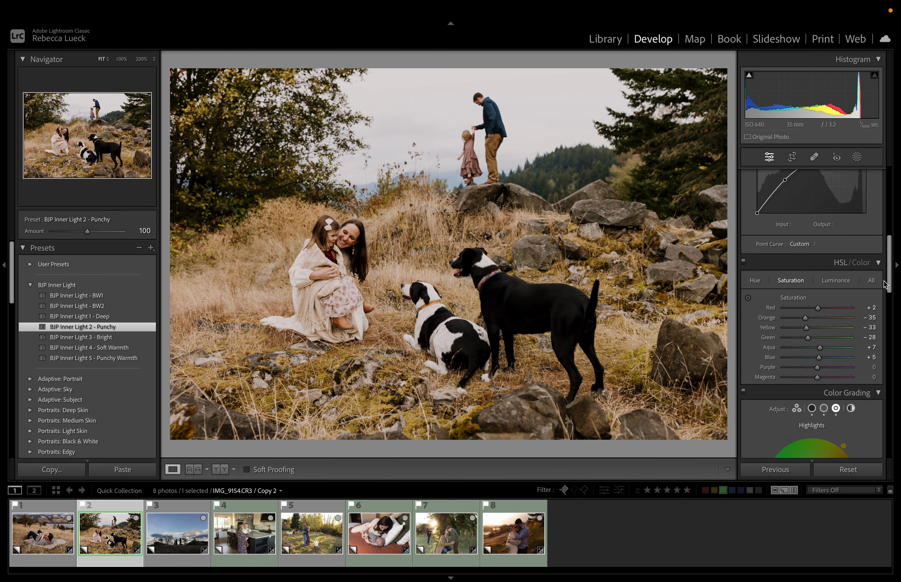
left_click(757, 282)
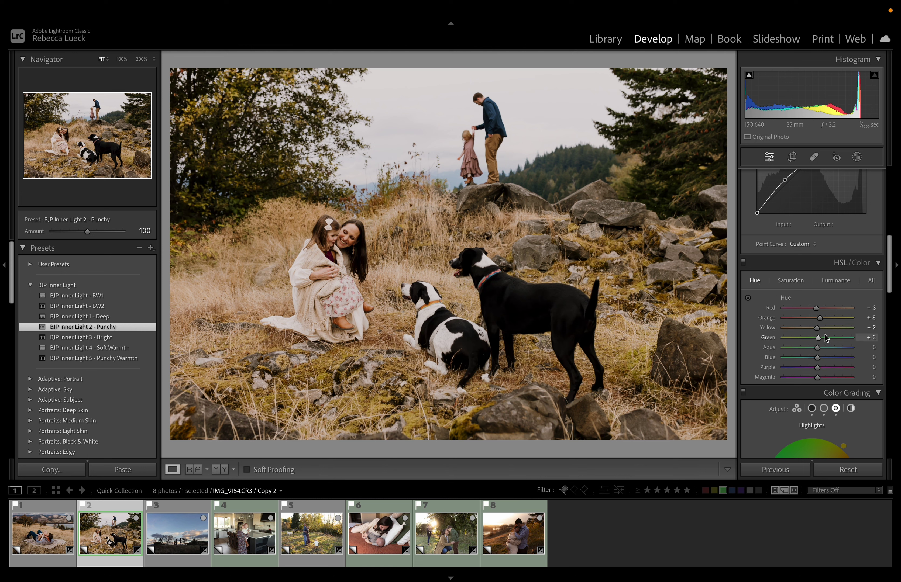
left_click(817, 330)
mouse_move(818, 329)
left_mouse_down()
mouse_move(818, 343)
mouse_move(798, 343)
mouse_move(845, 344)
mouse_move(804, 346)
mouse_move(818, 345)
left_mouse_up()
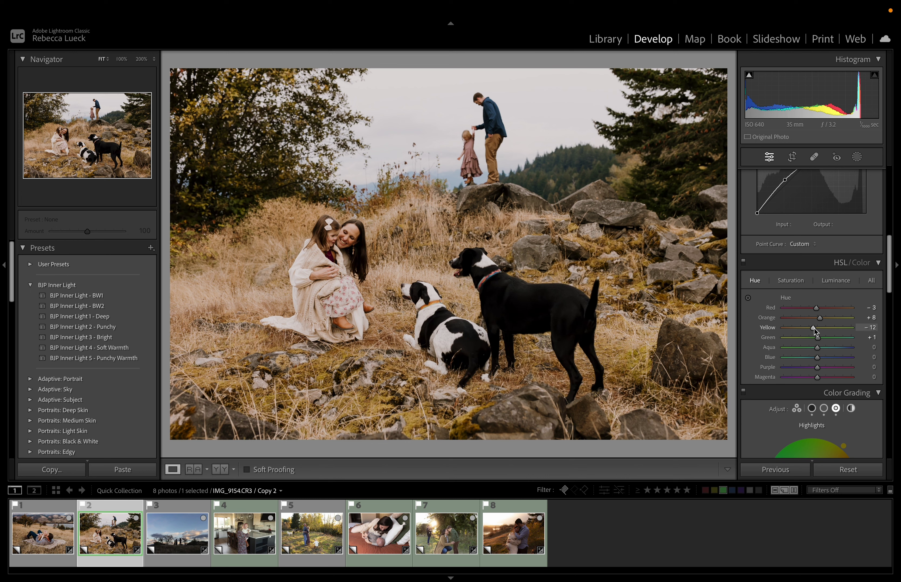
- Lower the Yellow saturation further and set the Yellow luminance to -5 in the HSL adjustments
left_click(798, 283)
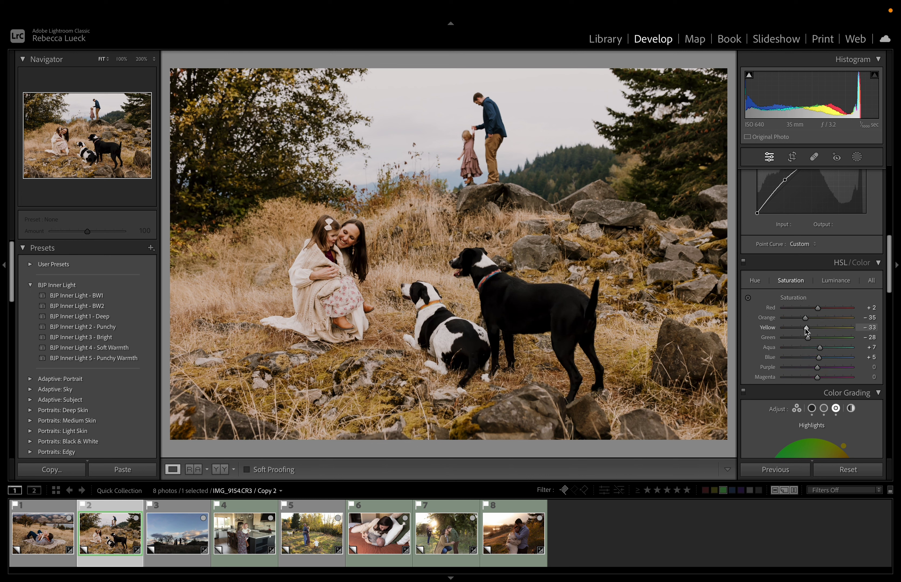
left_click_drag(806, 328, 799, 328)
left_click(845, 280)
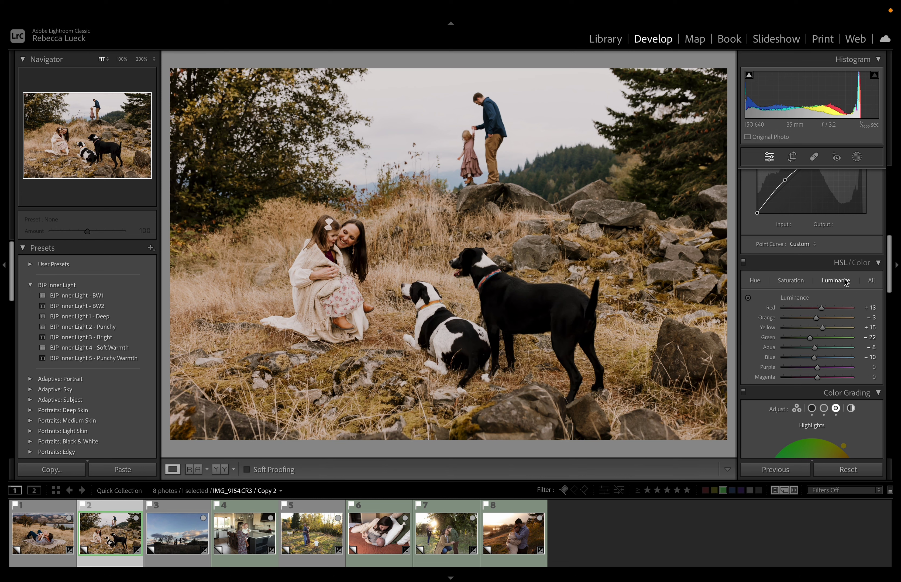
left_click_drag(823, 330, 817, 331)
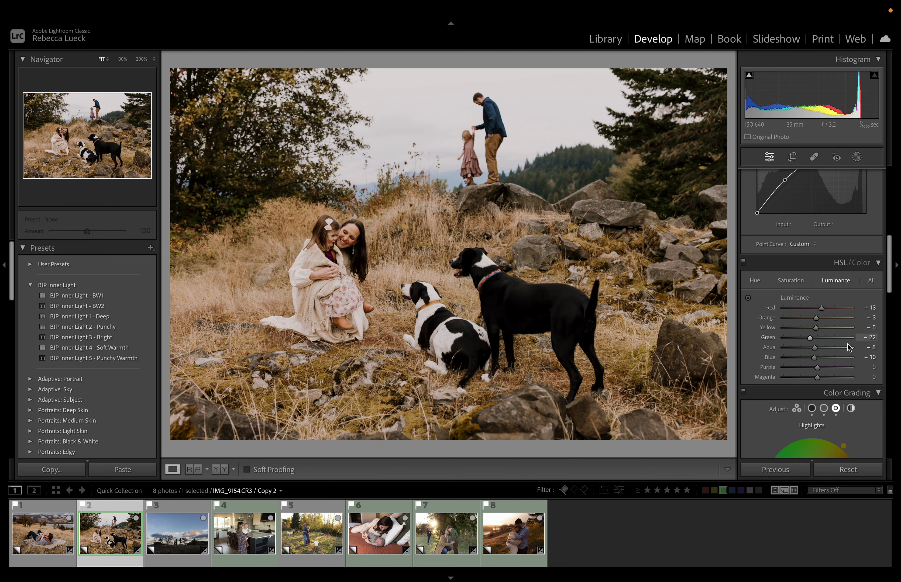
- Add a radial gradient mask over the mother's face with the BJP - Facebright (less) effect
left_click_drag(890, 290, 891, 141)
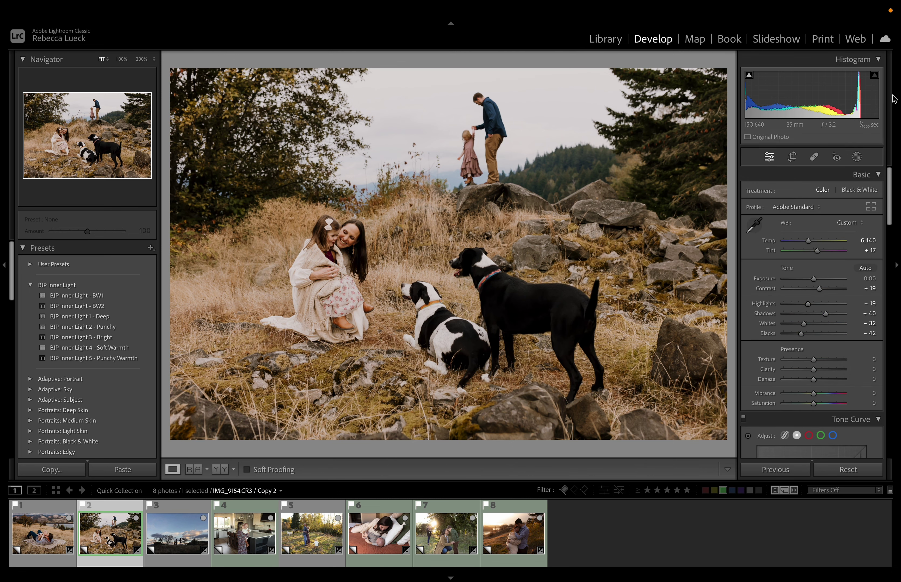
left_click(856, 159)
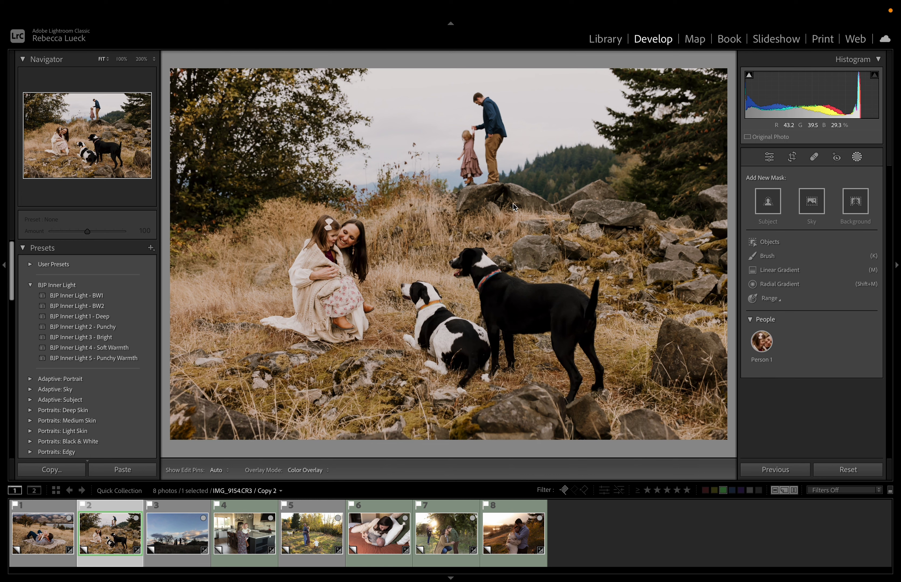
key("shift+m")
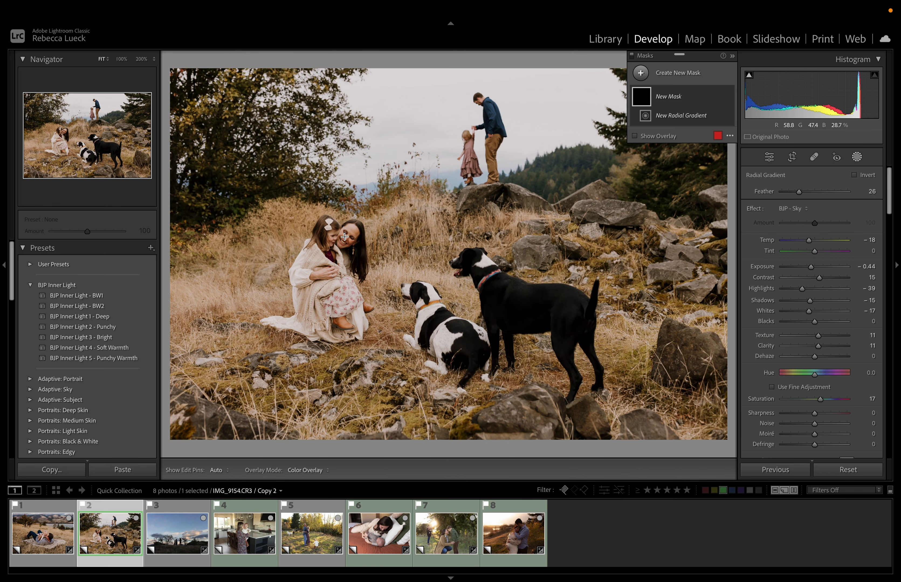
left_click_drag(345, 237, 358, 252)
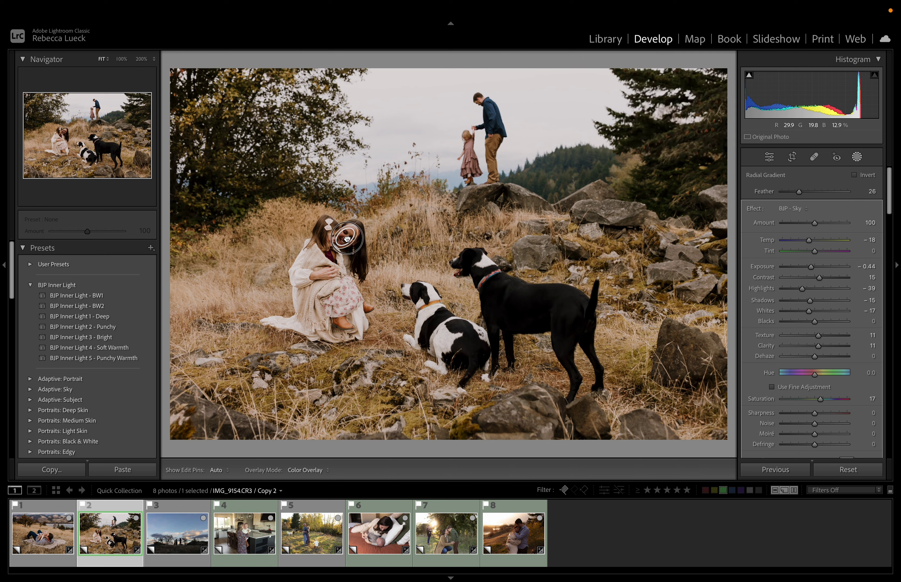
left_click(799, 210)
left_click(826, 175)
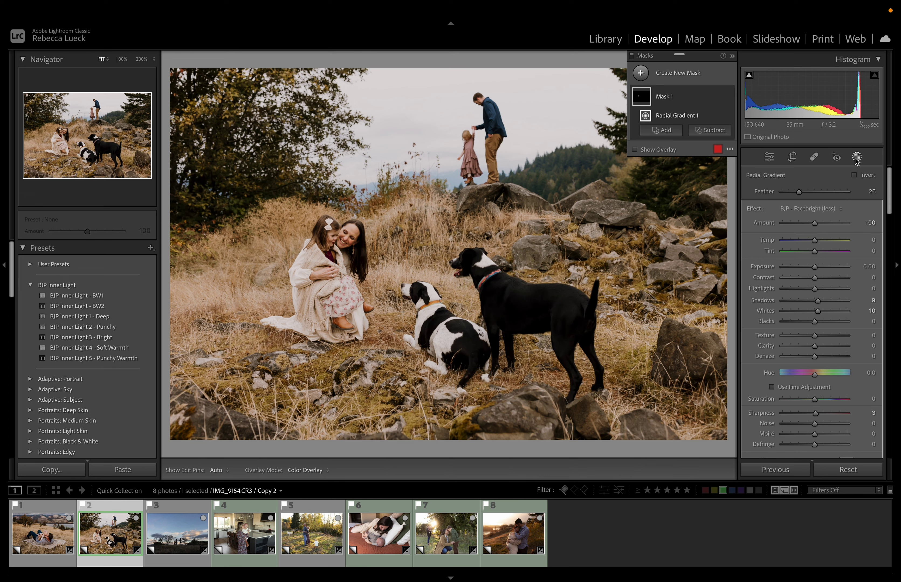
- Create a new Select Sky mask and apply the BJP - Sky effect to it
left_click(680, 72)
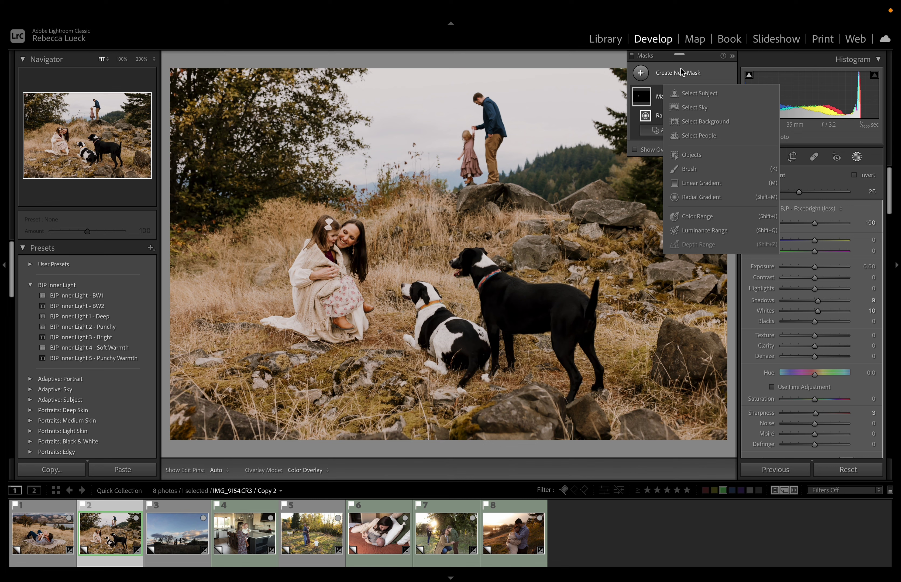
left_click(690, 104)
left_click(822, 192)
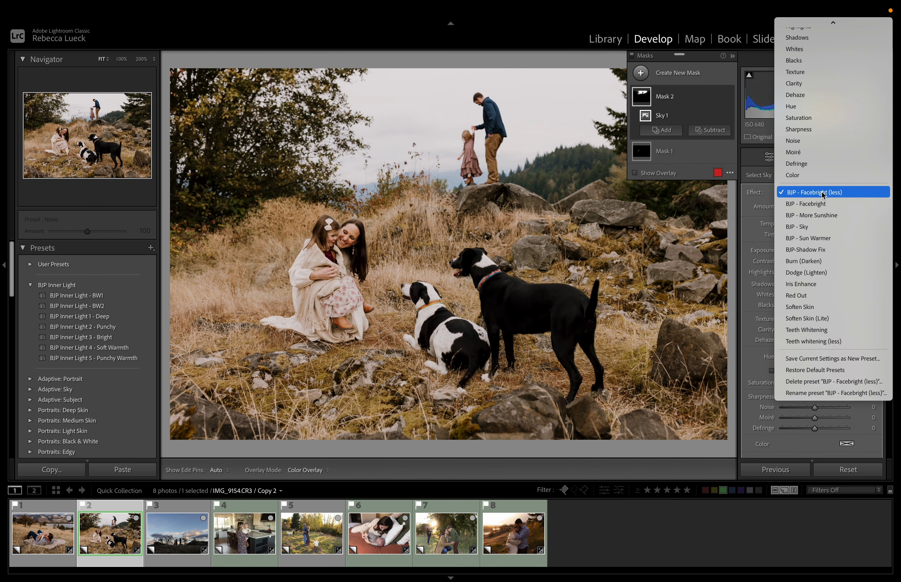
left_click(818, 227)
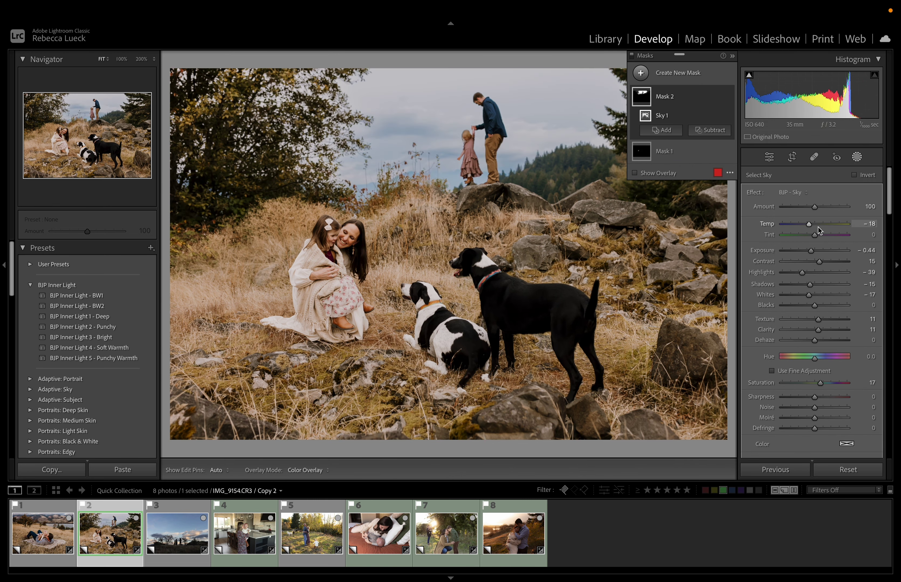
- Reset the sky mask's Temp to 0, also trying out a cooler Temp of -43
double_click(809, 225)
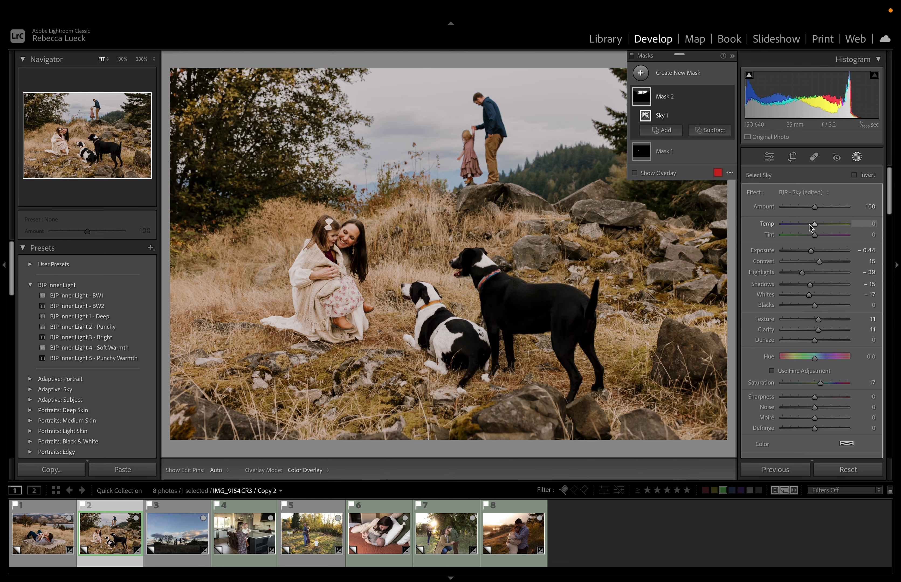
left_click_drag(814, 225, 802, 227)
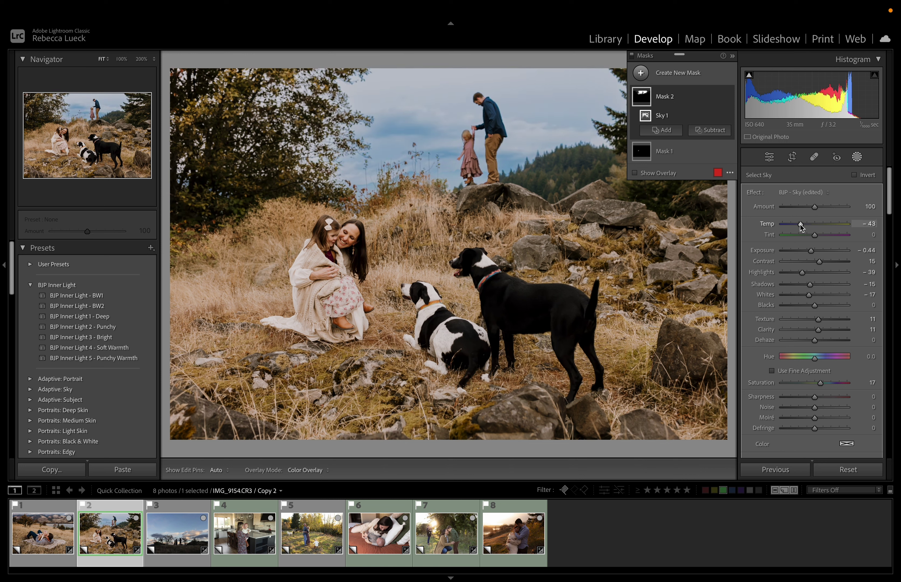
double_click(801, 225)
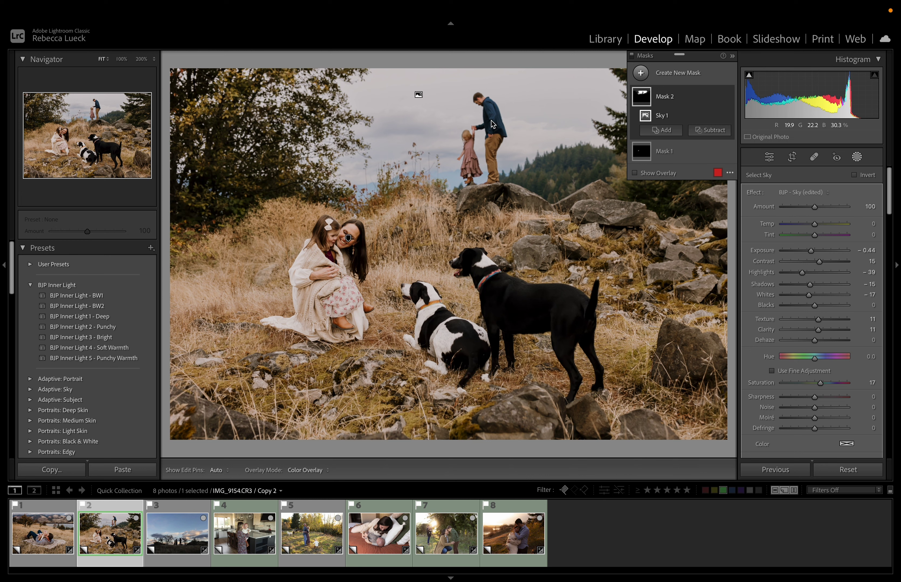
- Subtract the subject from the sky mask and compare the photo with the mask switched off and on
mouse_move(645, 102)
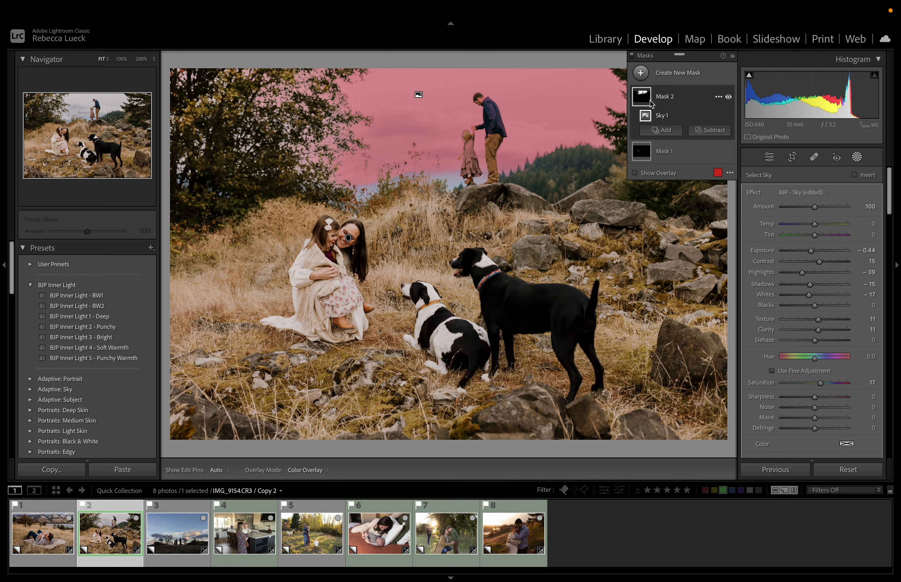
left_click(711, 131)
left_click(715, 157)
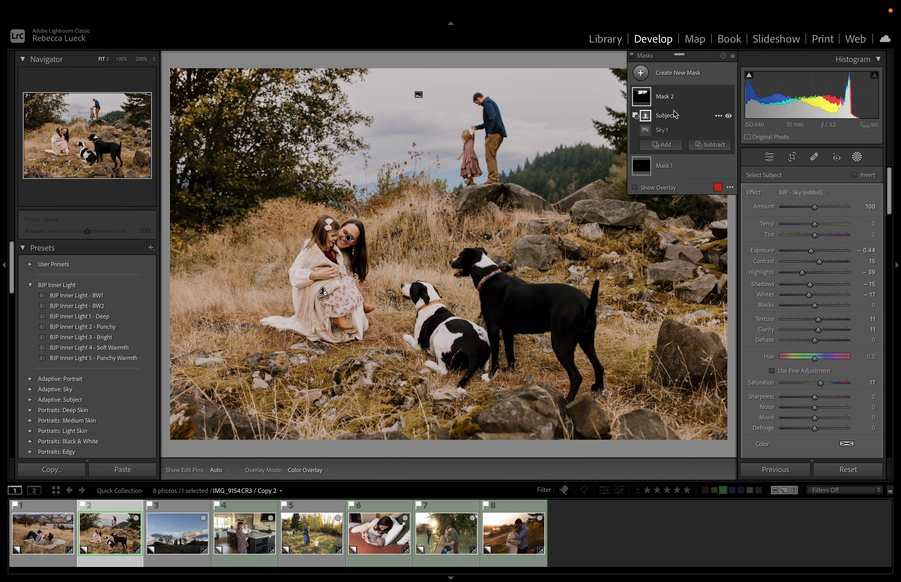
mouse_move(645, 99)
left_click(729, 97)
left_click(729, 98)
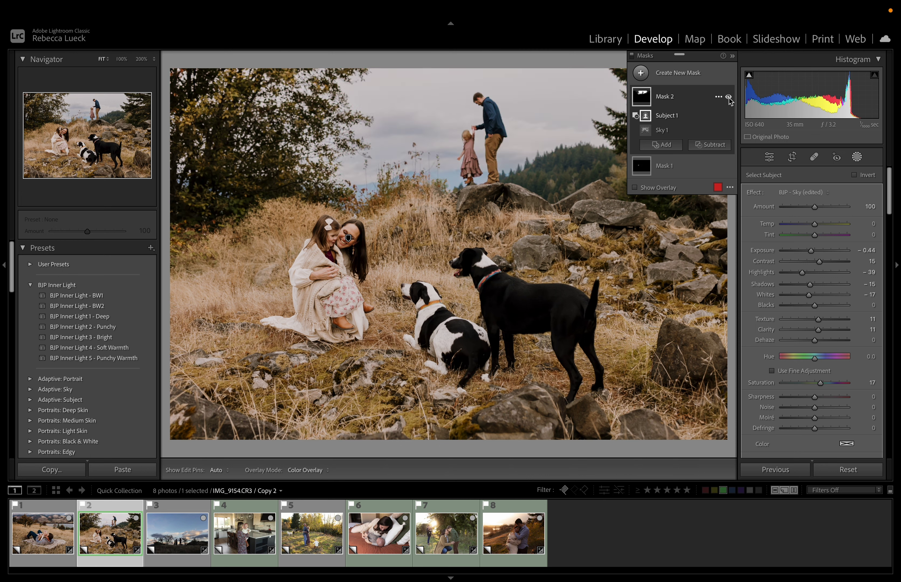
left_click(729, 98)
left_click(728, 98)
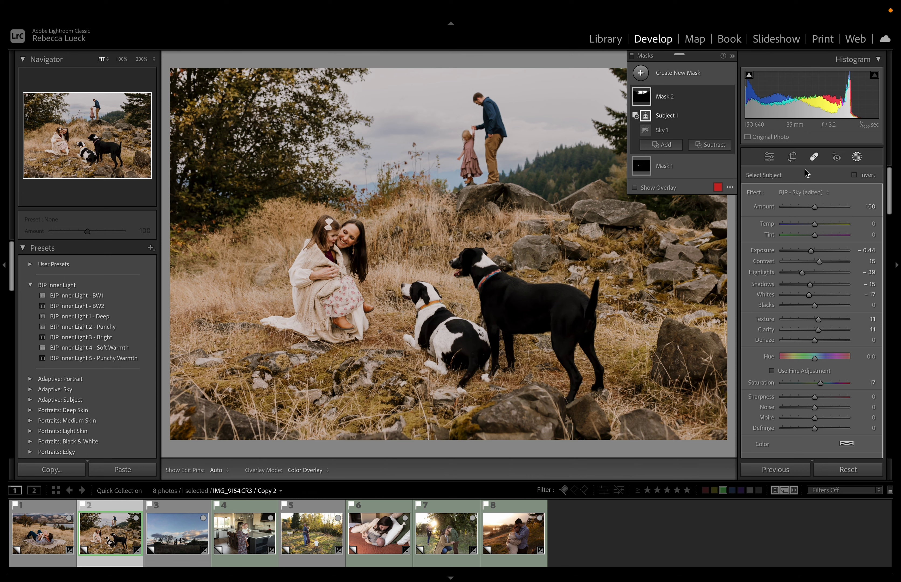
- Apply the BJP Inner Light 1 - Deep preset to the third photo and set Highlights to -24 and Blacks to -64
left_click(191, 547)
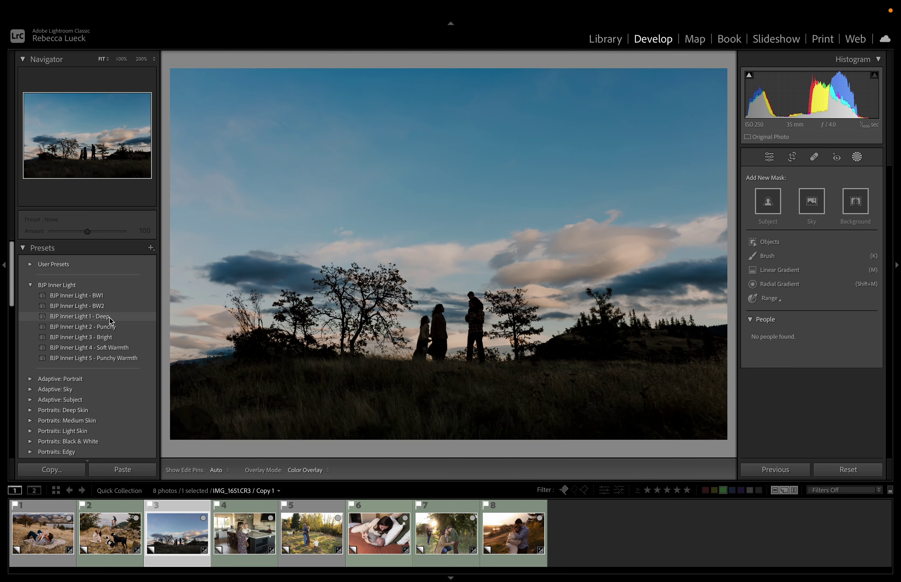
left_click(107, 317)
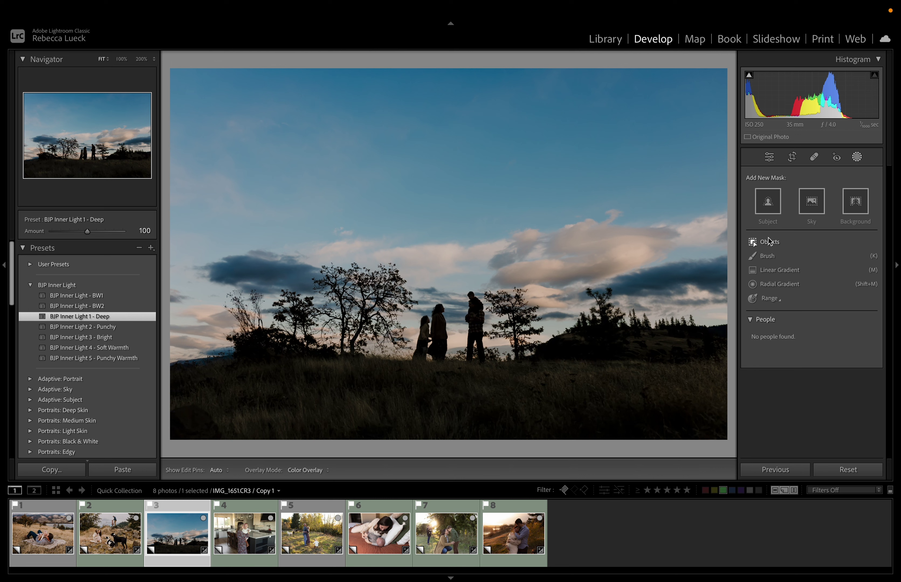
left_click(769, 162)
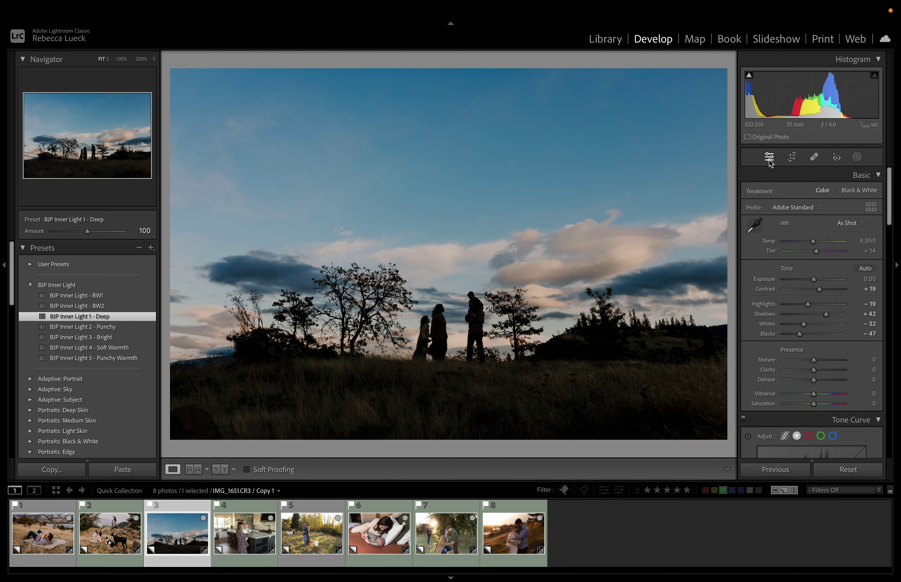
left_click(807, 305)
left_click_drag(808, 305, 805, 306)
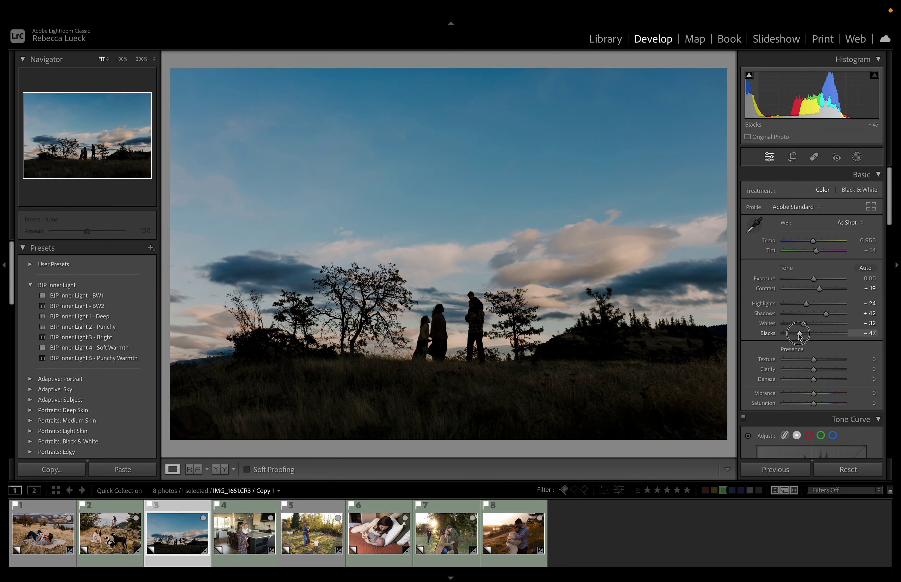
left_click_drag(800, 337, 794, 336)
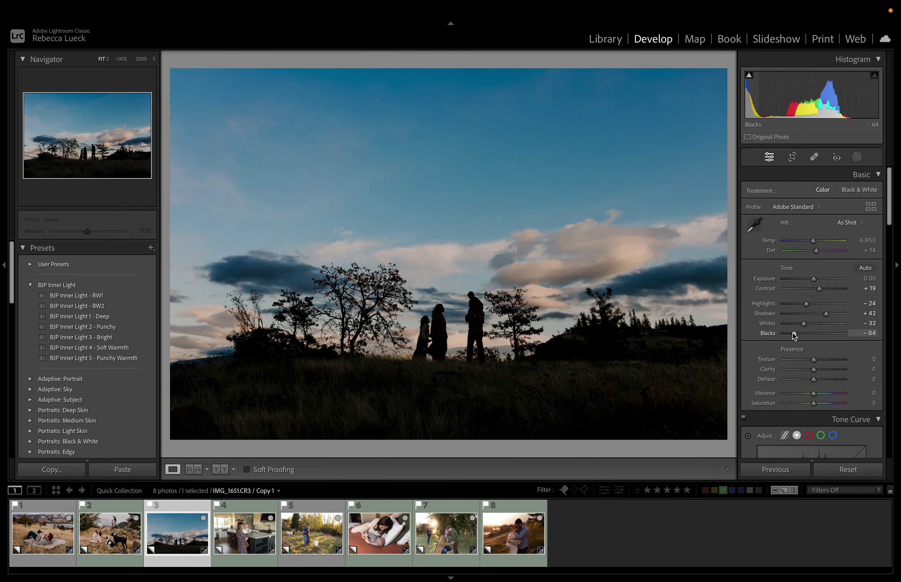
- Create a Select Subject mask on the silhouetted family and apply the Exposure effect to it
left_click(534, 342)
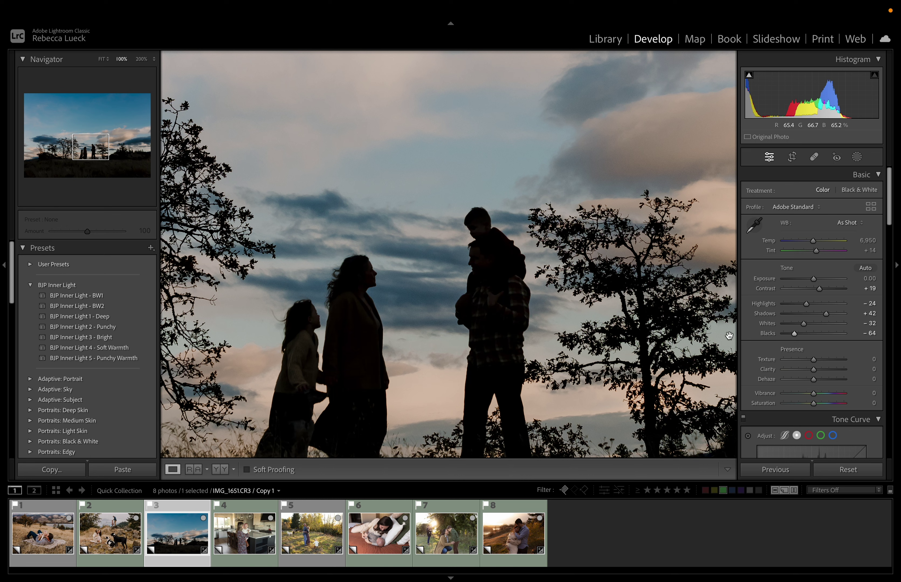
left_click(858, 157)
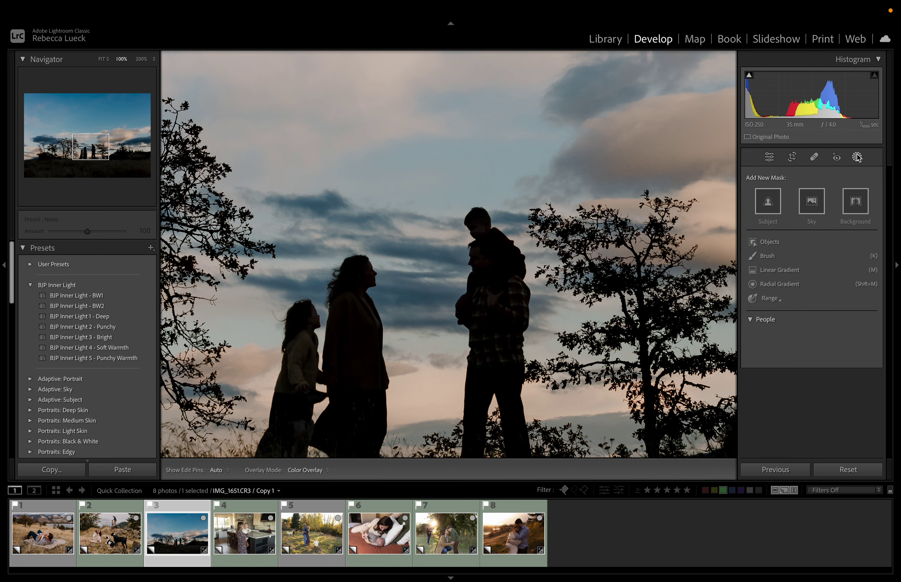
left_click(774, 205)
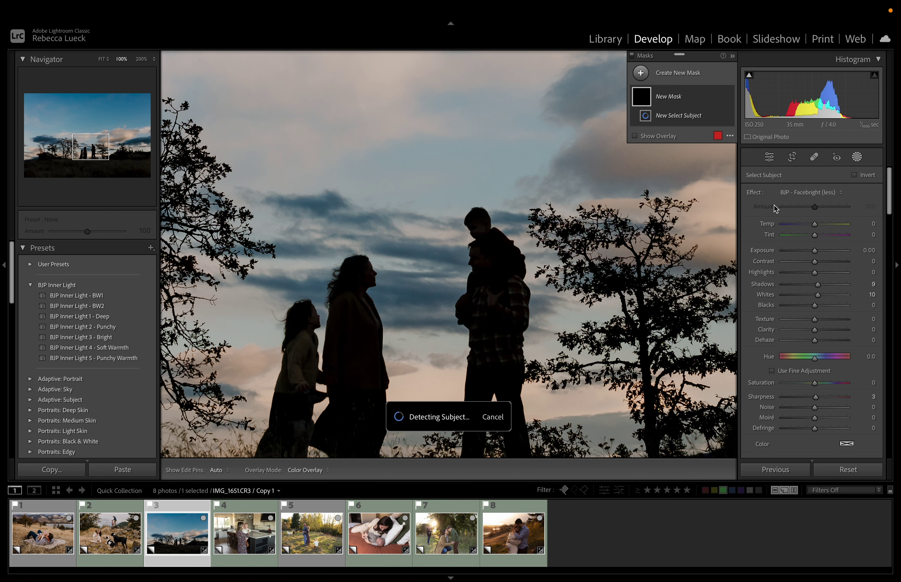
left_click(817, 194)
scroll(823, 19, "up", 3)
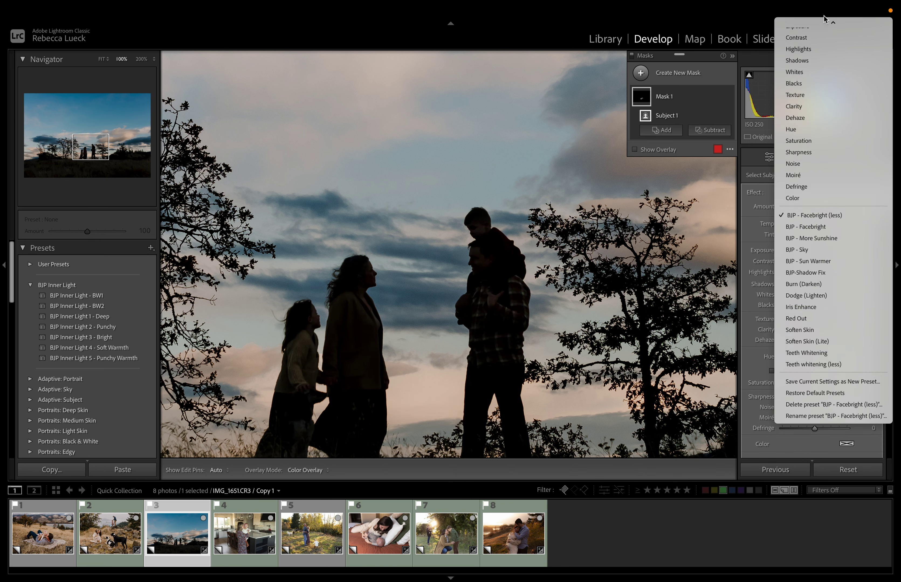
left_click(808, 49)
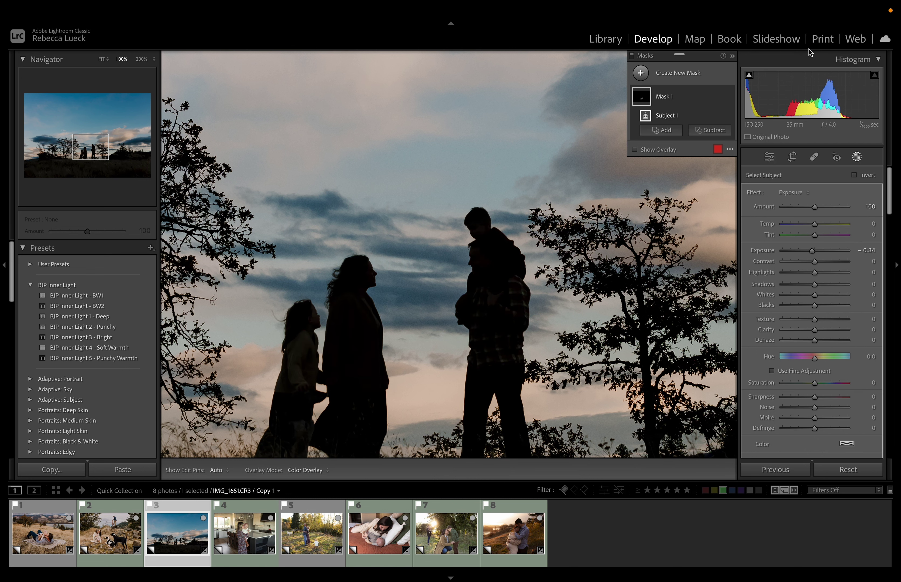
- Darken the subject mask with Exposure -0.43, Blacks -42 and Highlights -68
left_click_drag(812, 251, 812, 252)
left_click_drag(814, 306, 801, 306)
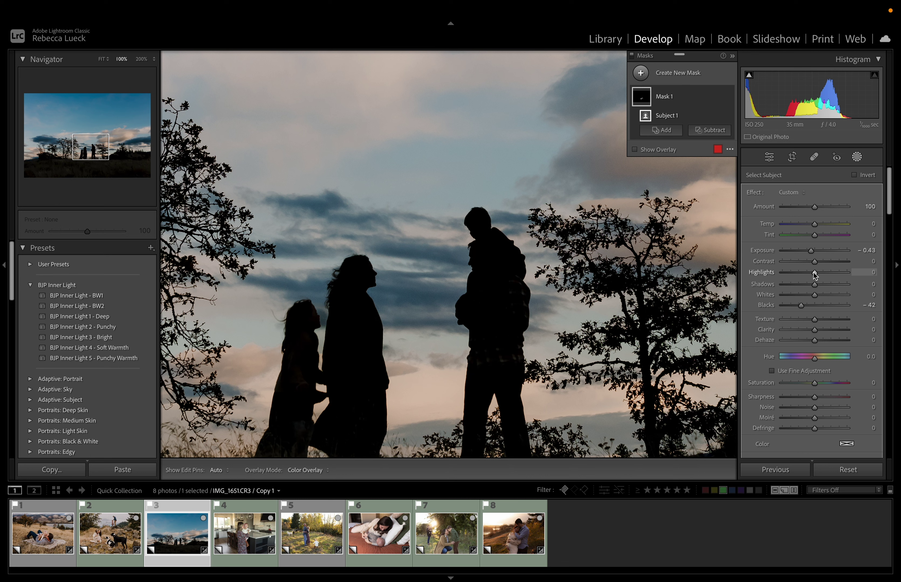
left_click_drag(815, 273, 793, 275)
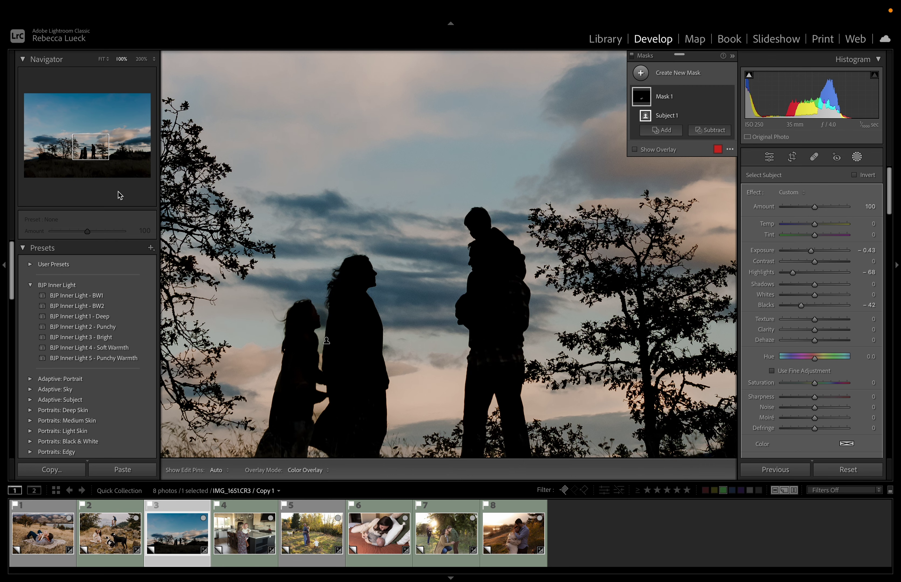
left_click(102, 59)
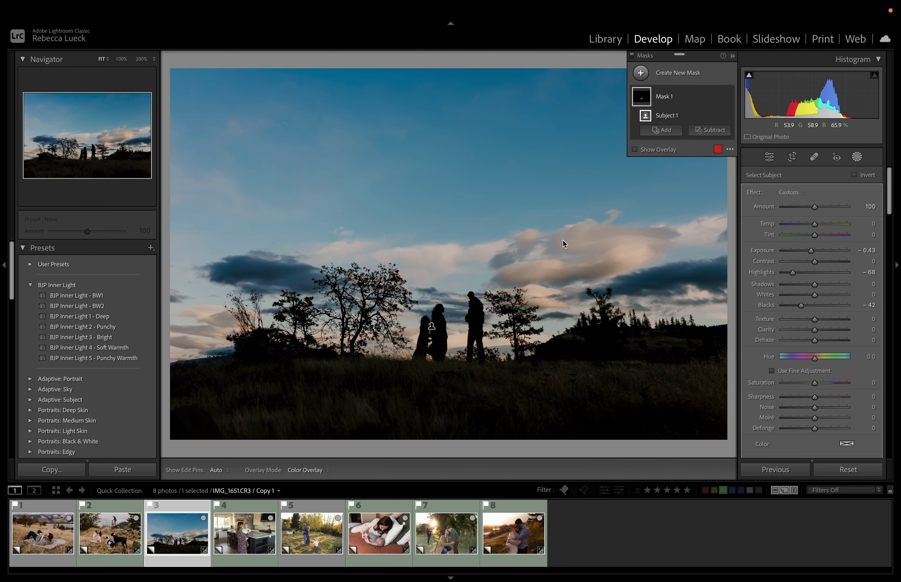
- Create a new Select Sky mask on the silhouette photo and apply the BJP - Sky effect to it
left_click(698, 75)
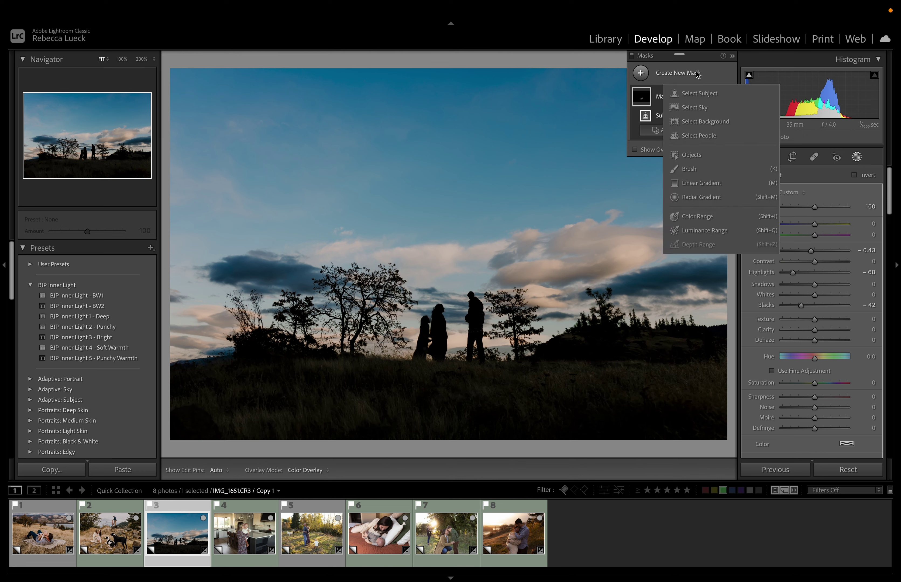
left_click(698, 108)
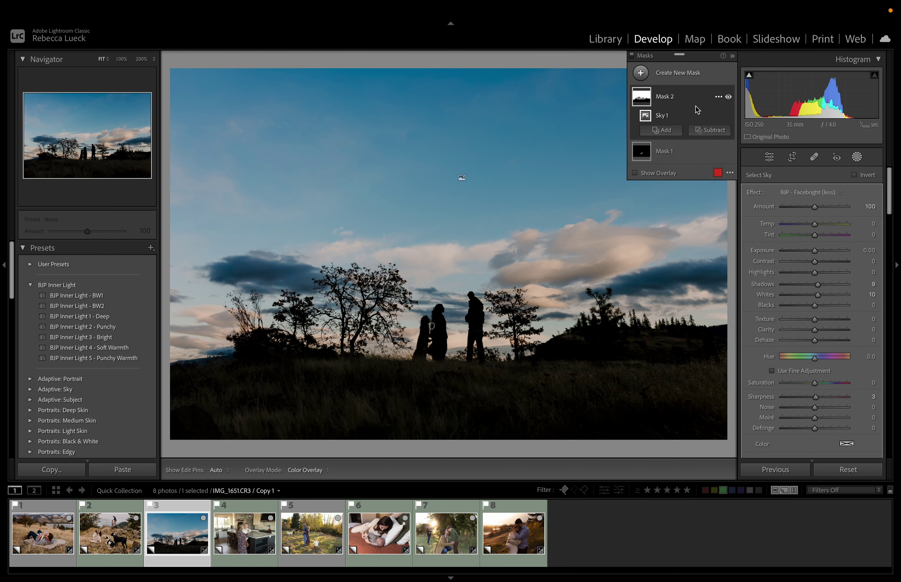
left_click(824, 193)
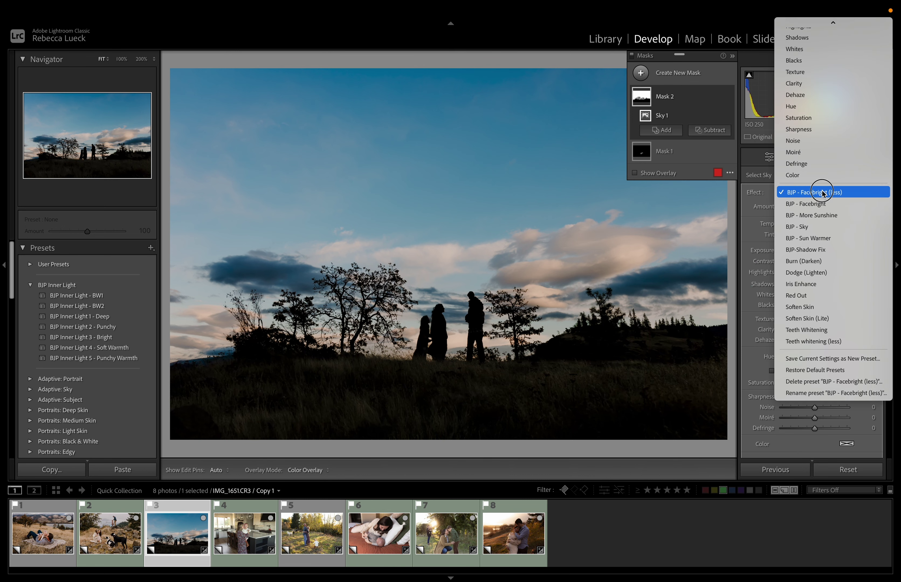
left_click(798, 227)
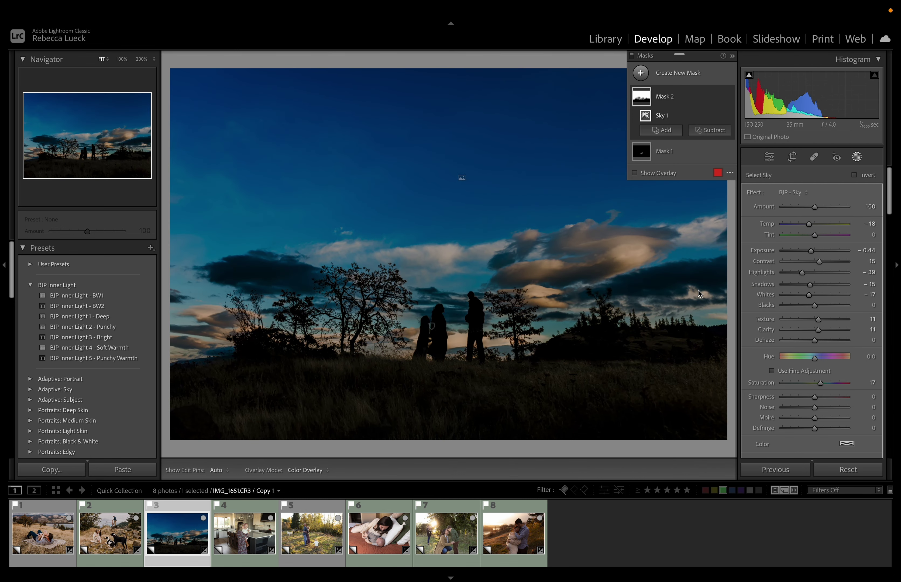
- Reset the sky mask's Exposure and Temp to 0 and raise the photo's overall Exposure to +0.20
double_click(812, 252)
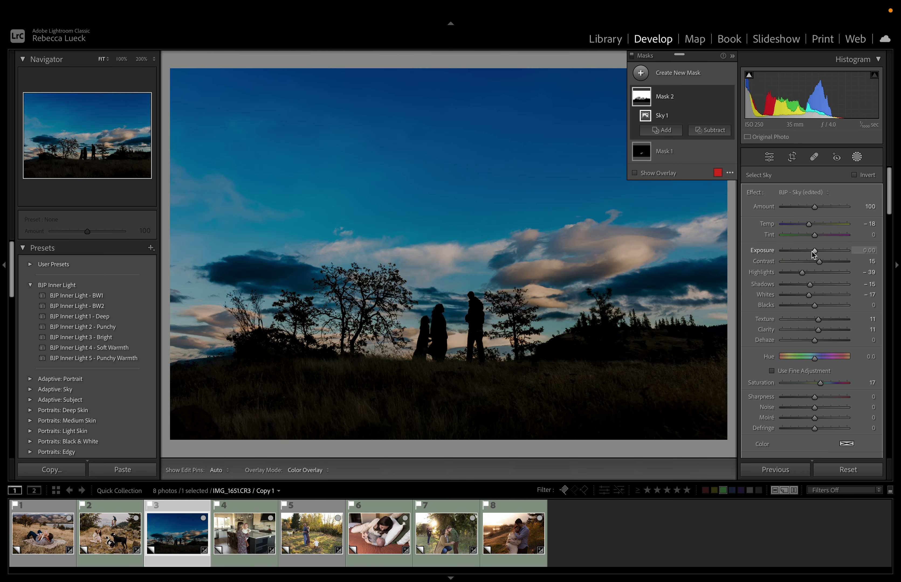
double_click(809, 224)
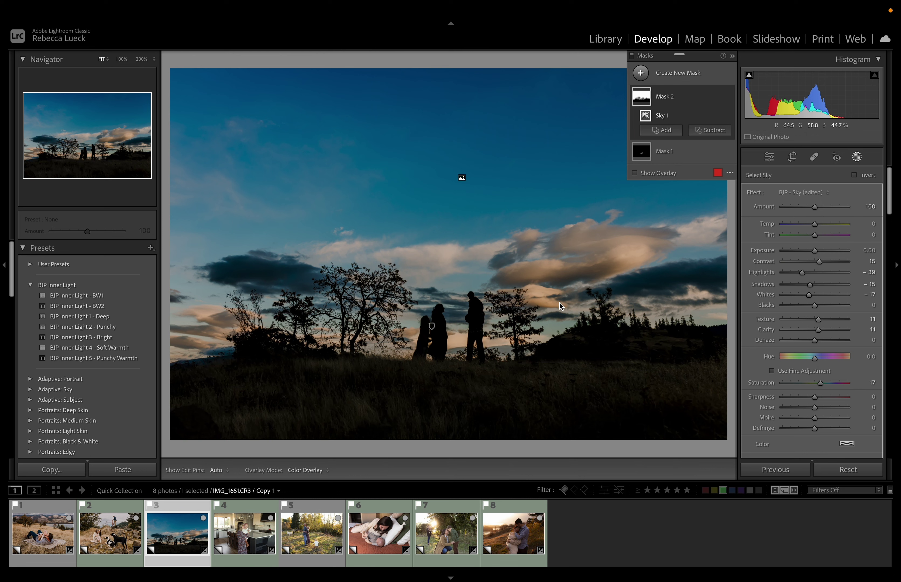
key("equal")
key("equal")
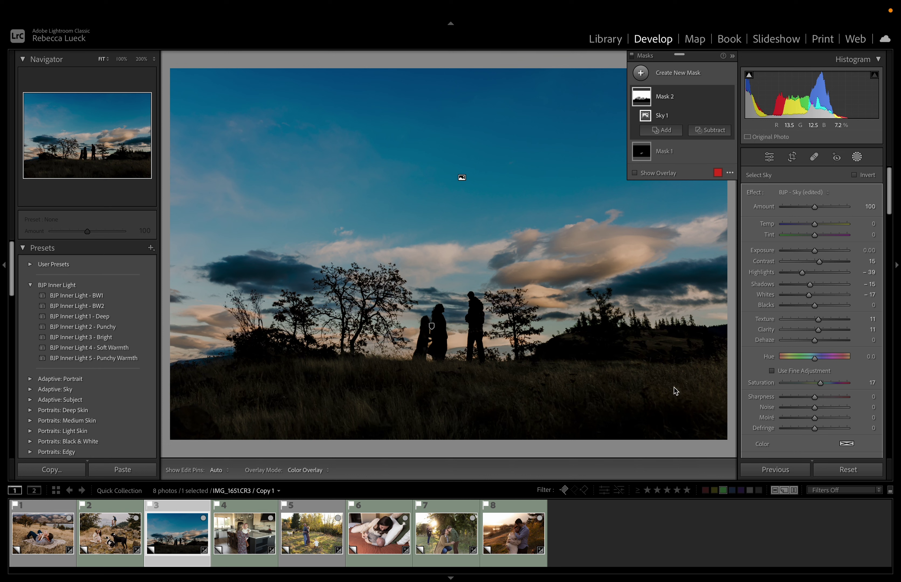
- Create an Objects mask by brushing over the grassy foreground below the family with a brush size of about 43
left_click(689, 73)
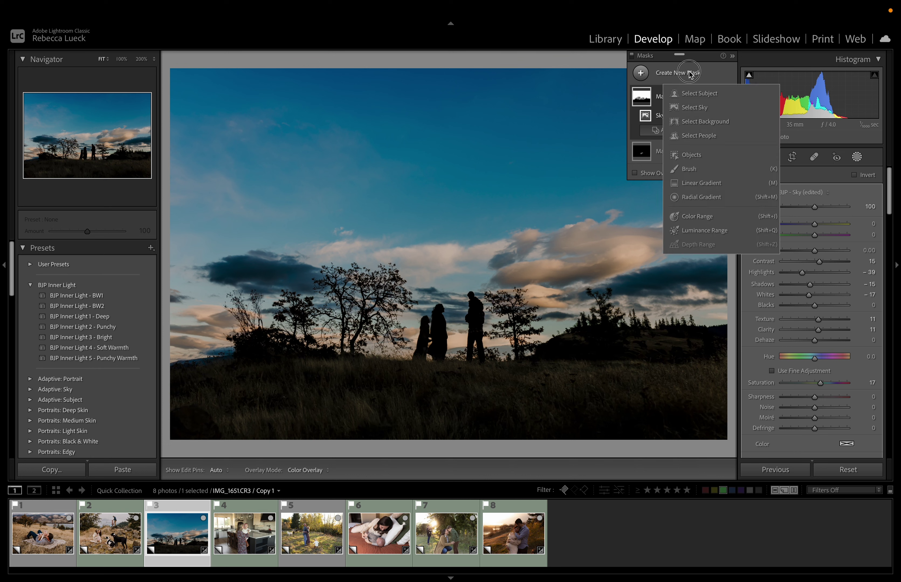
left_click(690, 156)
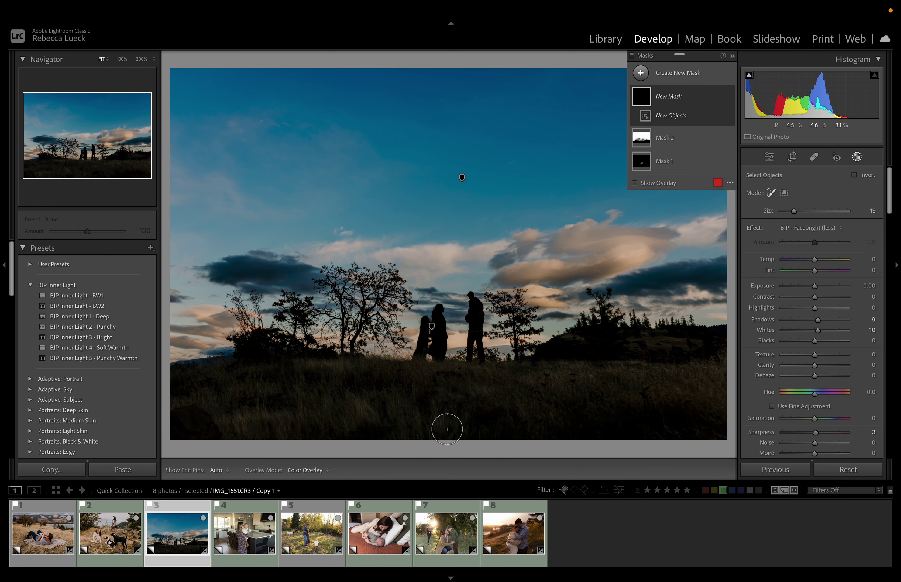
scroll(477, 395, "up", 8)
scroll(477, 394, "up", 4)
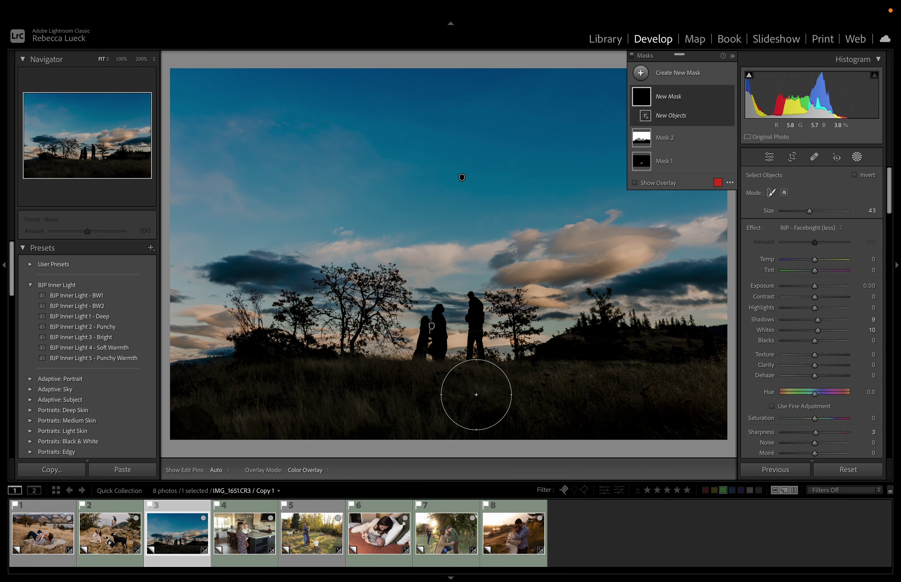
mouse_move(485, 406)
left_mouse_down()
mouse_move(450, 398)
mouse_move(530, 395)
mouse_move(554, 374)
mouse_move(609, 356)
mouse_move(702, 358)
mouse_move(707, 370)
mouse_move(698, 405)
mouse_move(679, 415)
mouse_move(708, 421)
mouse_move(612, 409)
mouse_move(412, 421)
mouse_move(367, 412)
mouse_move(413, 400)
mouse_move(330, 389)
mouse_move(257, 364)
mouse_move(259, 394)
mouse_move(187, 398)
mouse_move(191, 419)
mouse_move(377, 422)
left_mouse_up()
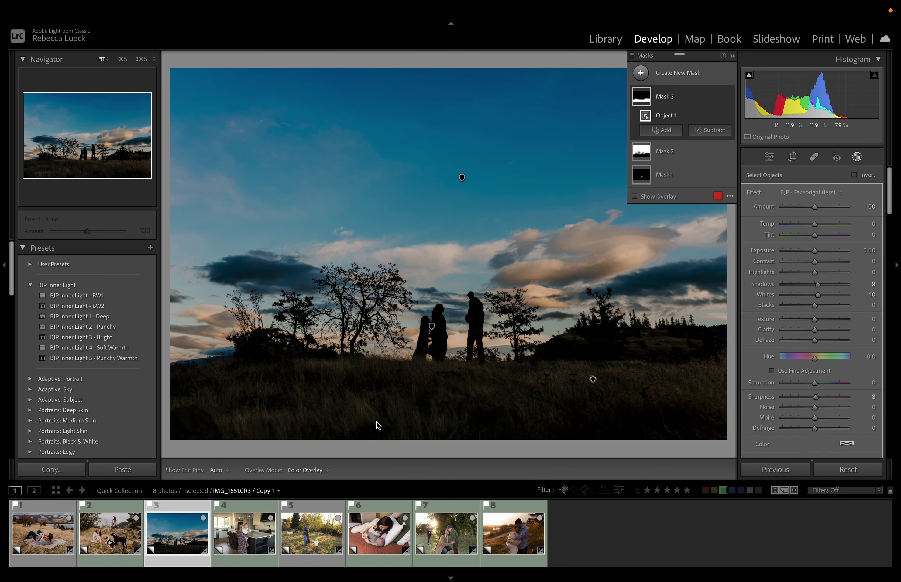
- Apply Burn (Darken) to the foreground mask with Shadows -19, Whites -19 and Blacks -21, and raise the photo's overall Exposure to +0.30
mouse_move(646, 94)
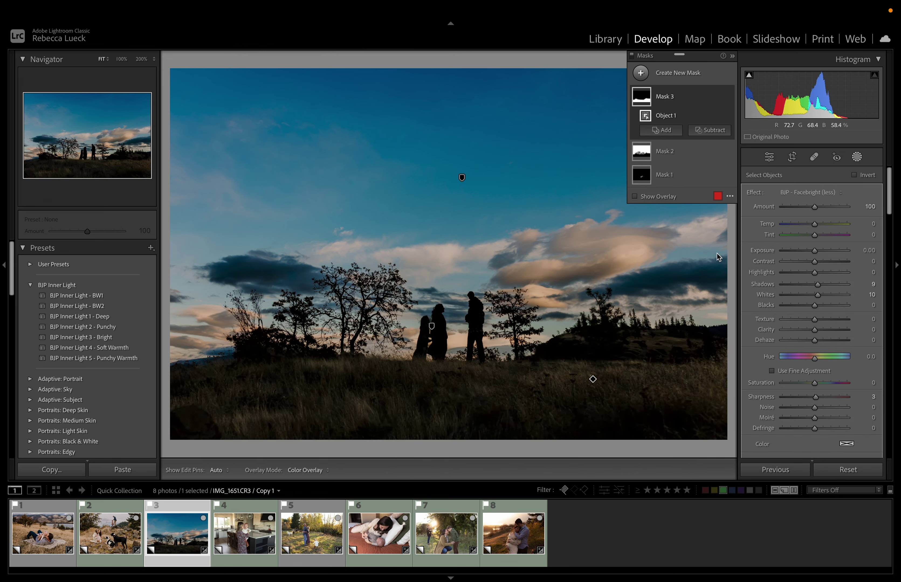
left_click(814, 193)
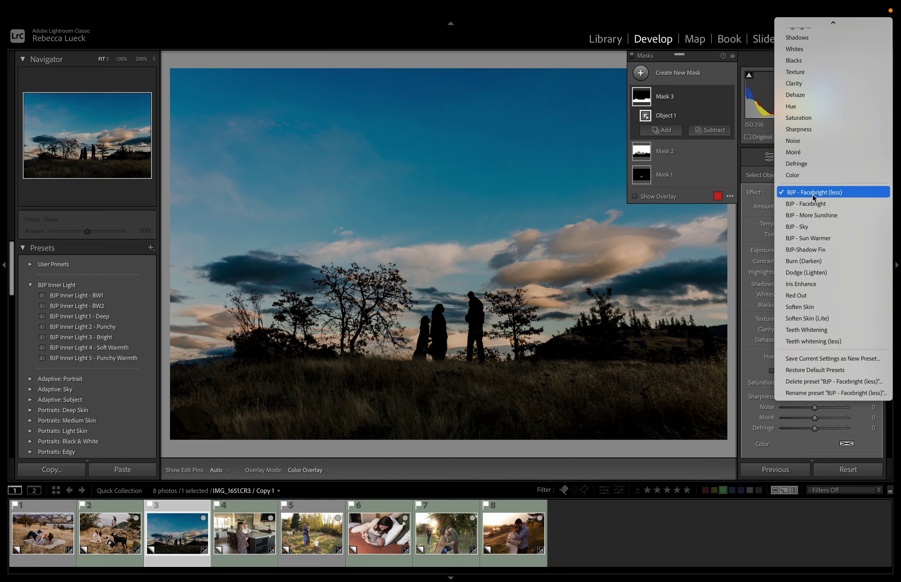
left_click(822, 261)
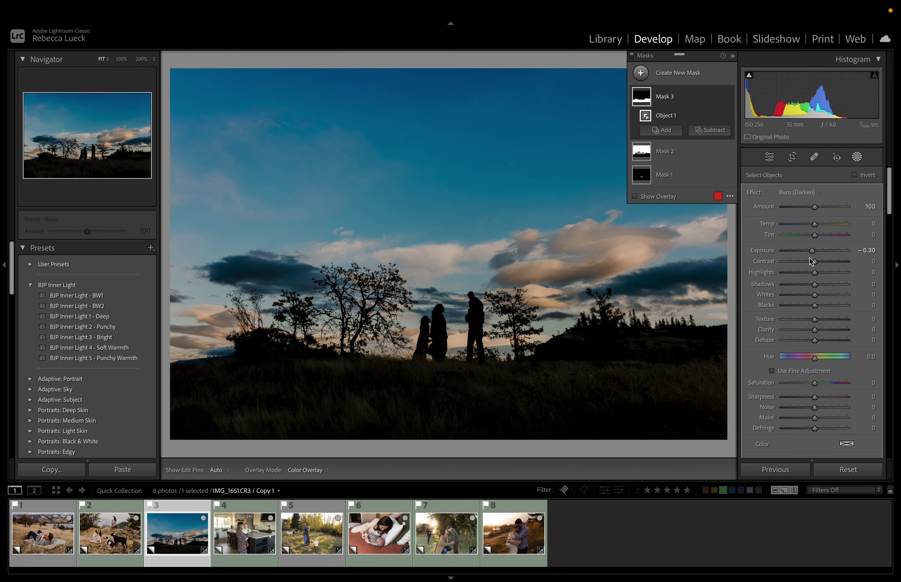
left_click_drag(815, 285, 808, 306)
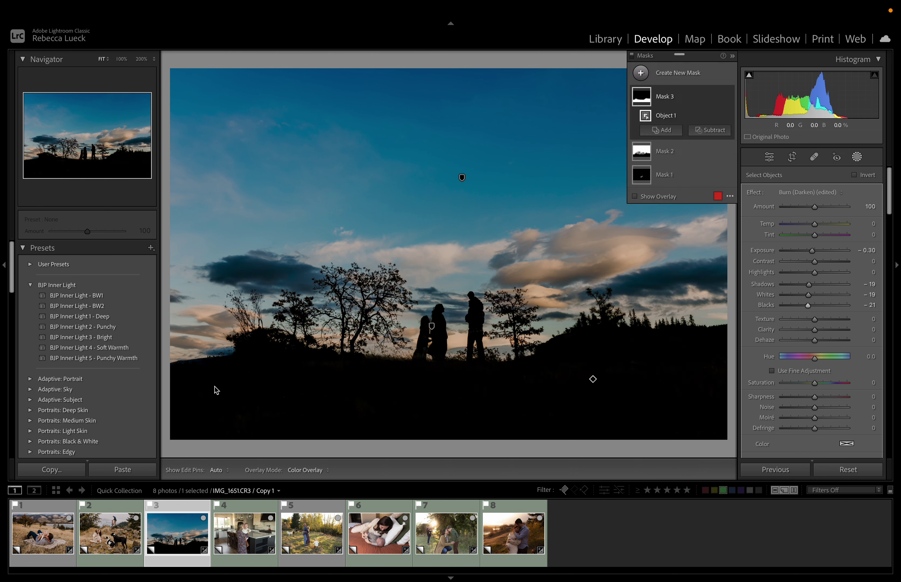
left_click(857, 157)
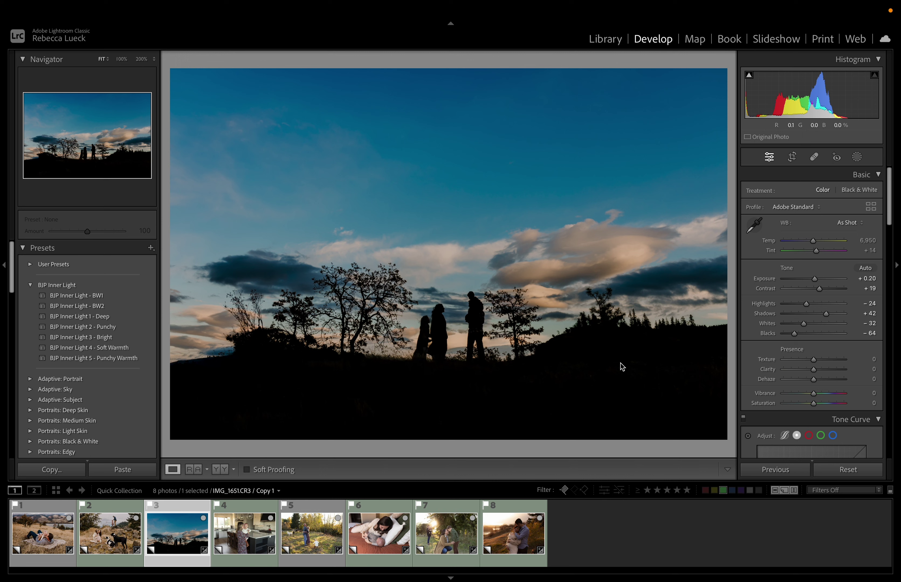
key("equal")
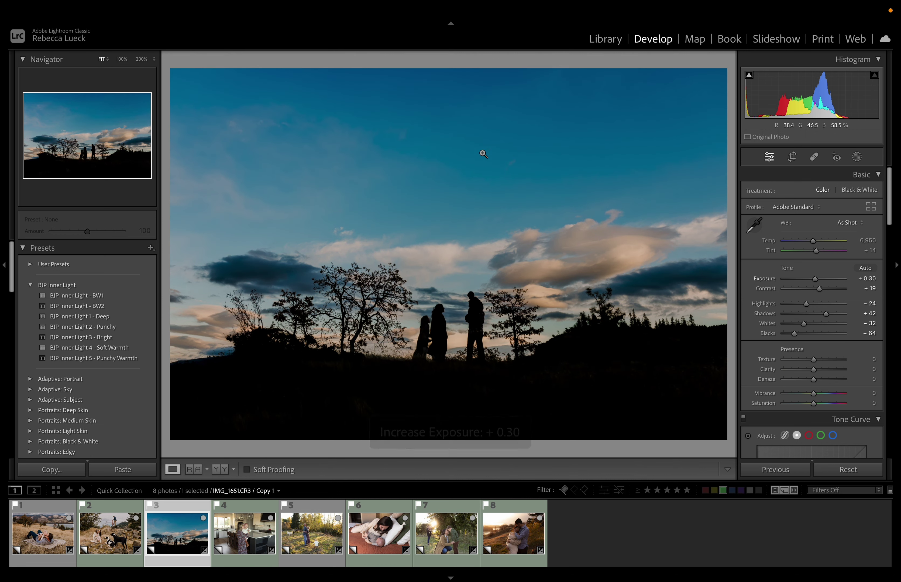
- Apply the BJP Inner Light 2 - Punchy preset to the fourth photo and set Temp to 7,130 and Tint to +26
left_click(246, 541)
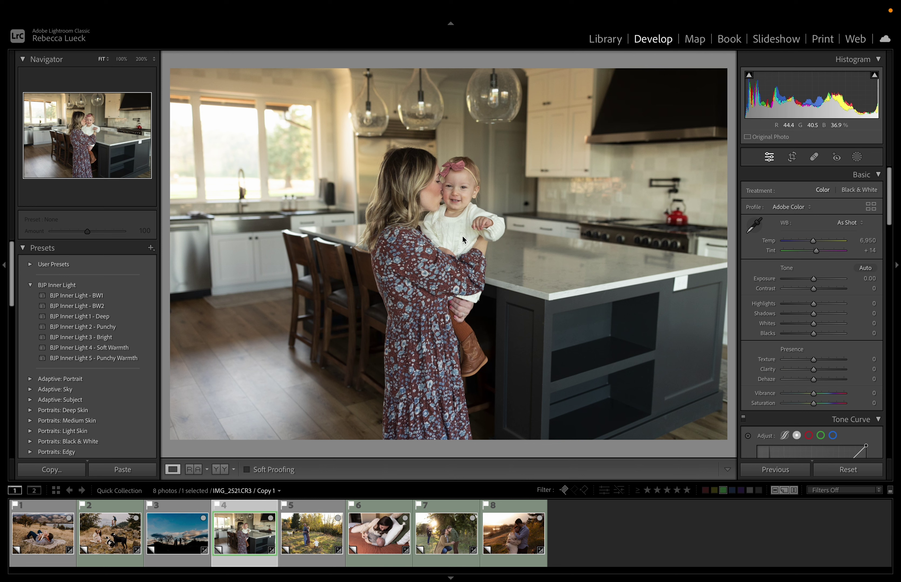
left_click(137, 329)
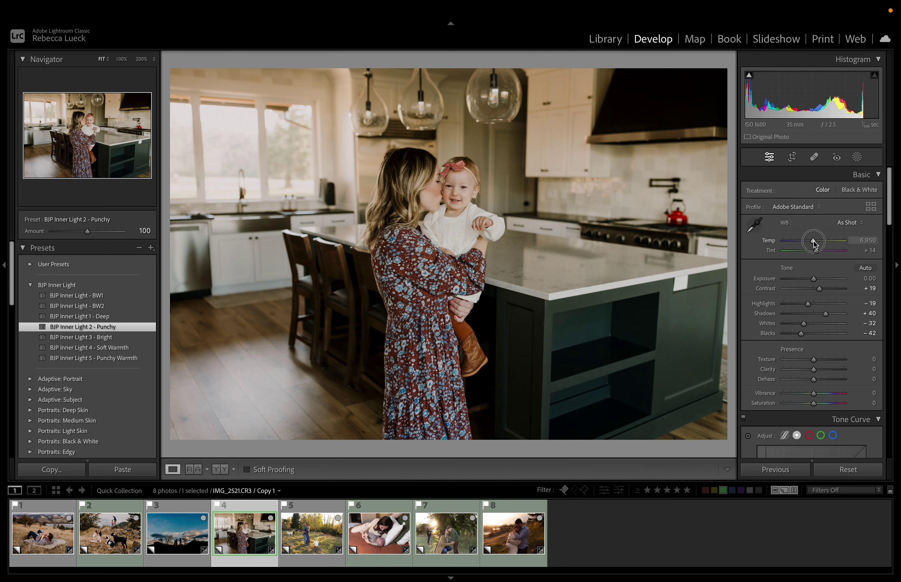
left_click_drag(815, 241, 818, 251)
left_click(815, 250)
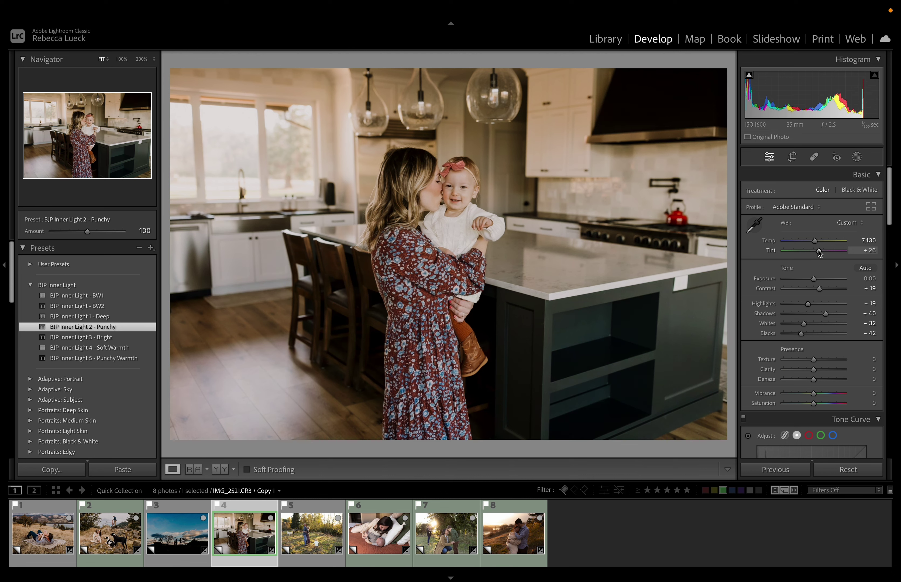
- Add a Select Subject mask with the BJP - Facebright (less) effect to the mother and baby in the kitchen photo
left_click(857, 157)
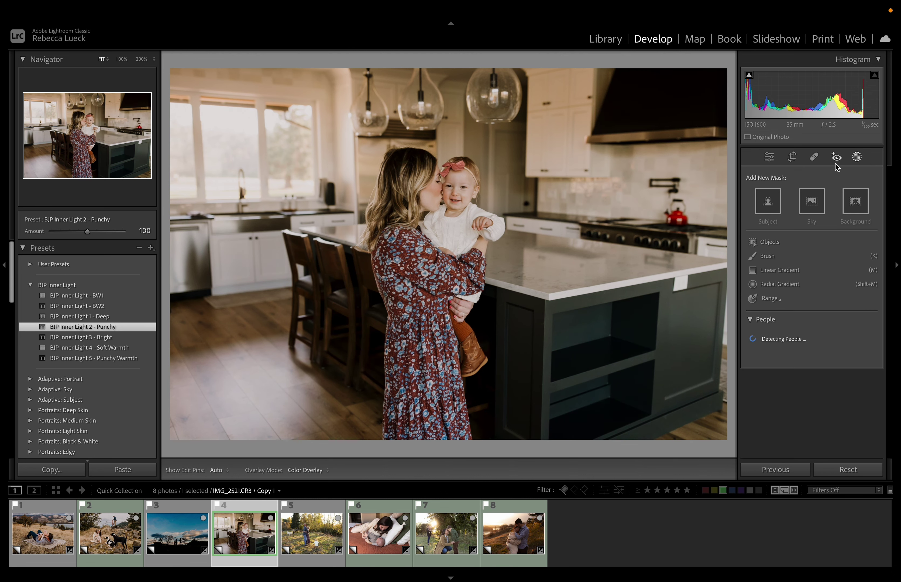
left_click(772, 200)
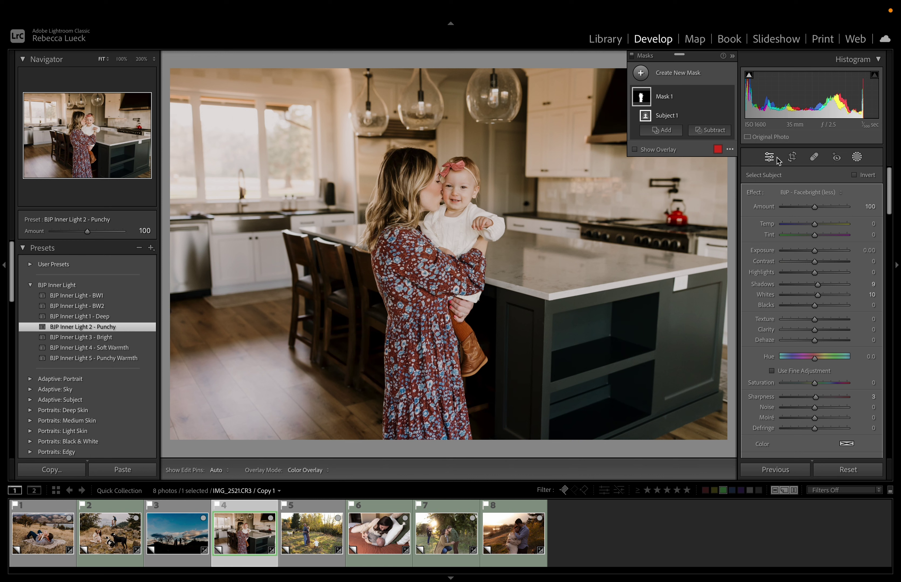
- Straighten the kitchen photo with a crop angle of -0.40
left_click(792, 157)
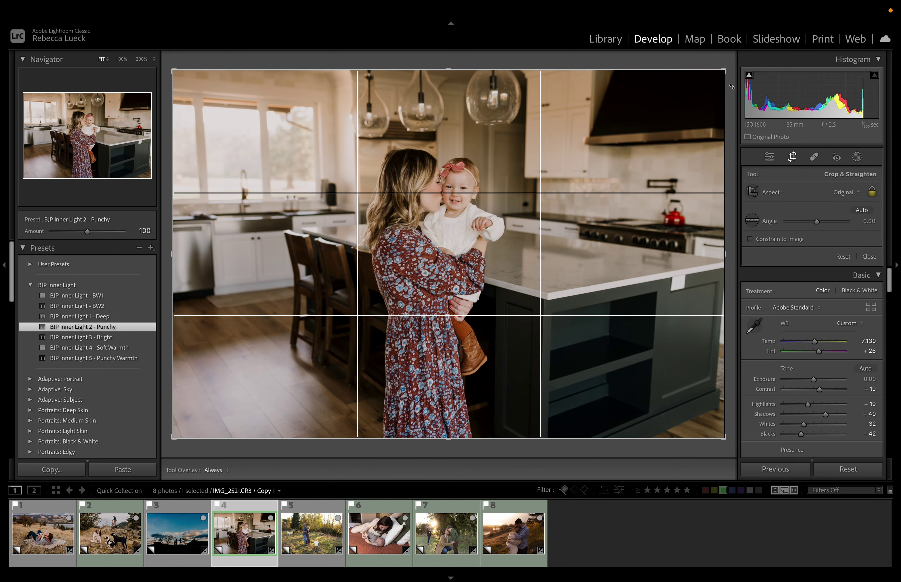
left_click_drag(731, 60, 730, 58)
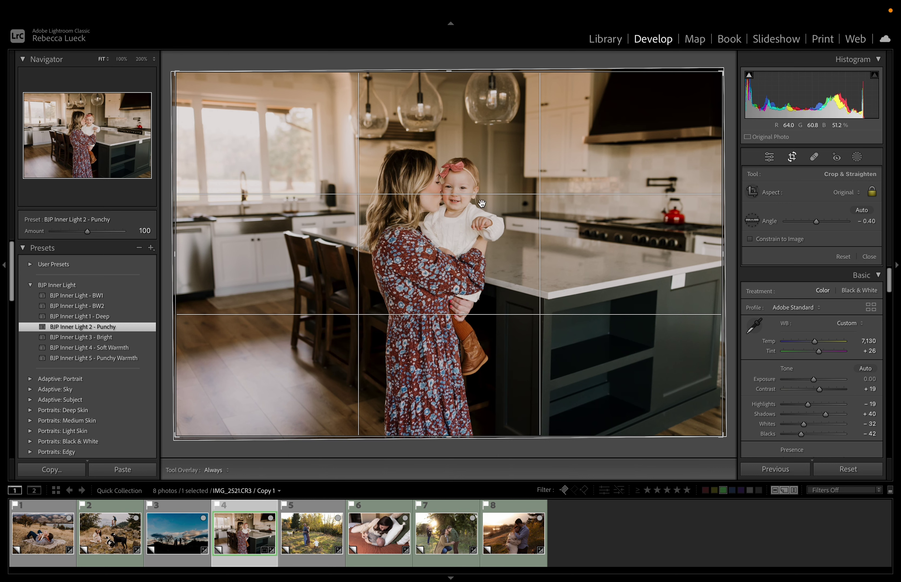
key("Return")
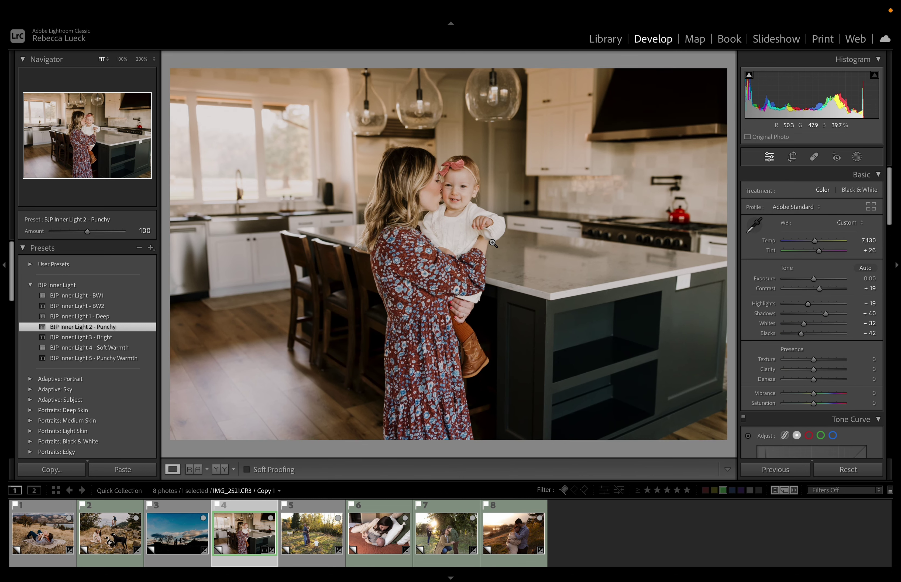
- Crop the kitchen photo slightly tighter from its lower-right corner, keeping the original aspect ratio
left_click(792, 156)
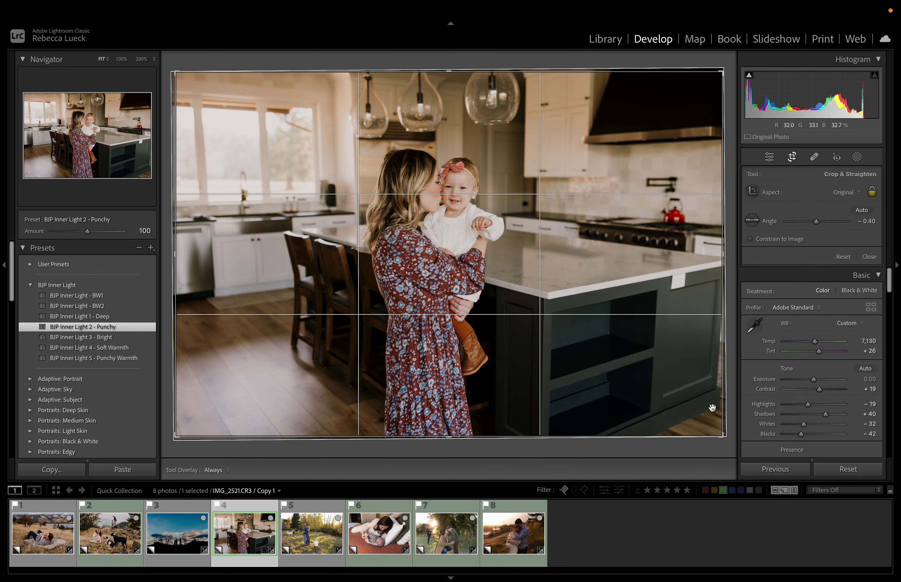
left_click_drag(722, 437, 705, 426)
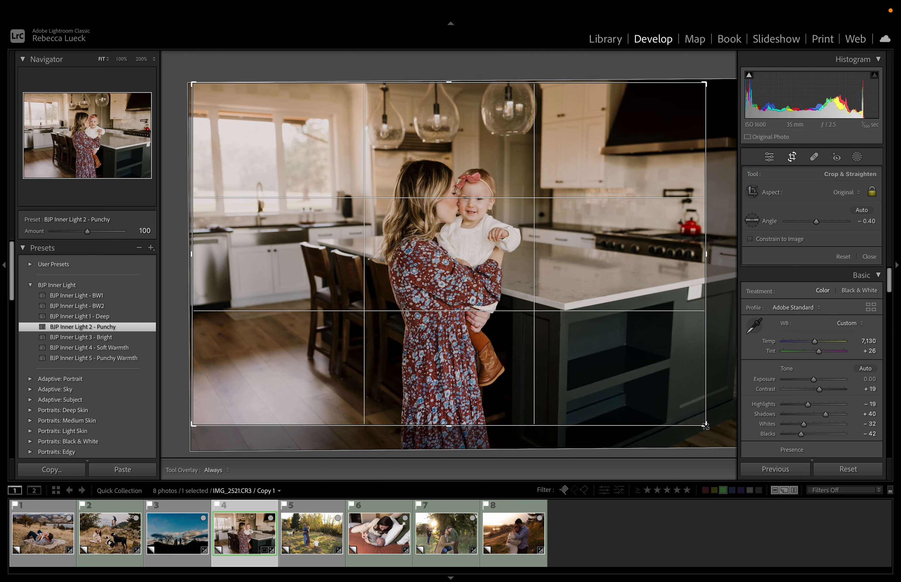
key("Return")
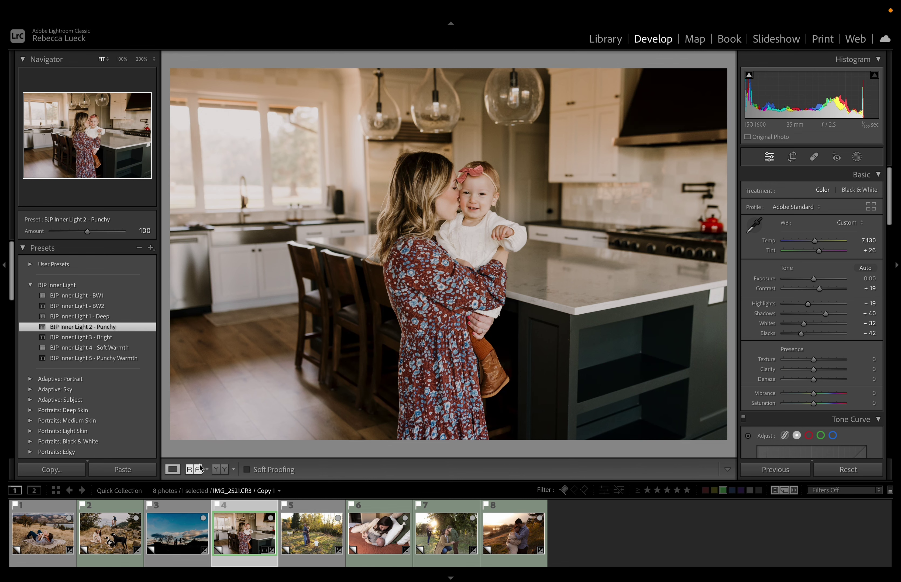
- Apply the BJP Inner Light 2 - Punchy preset to the fifth photo and lower its Exposure to -0.20
left_click(317, 539)
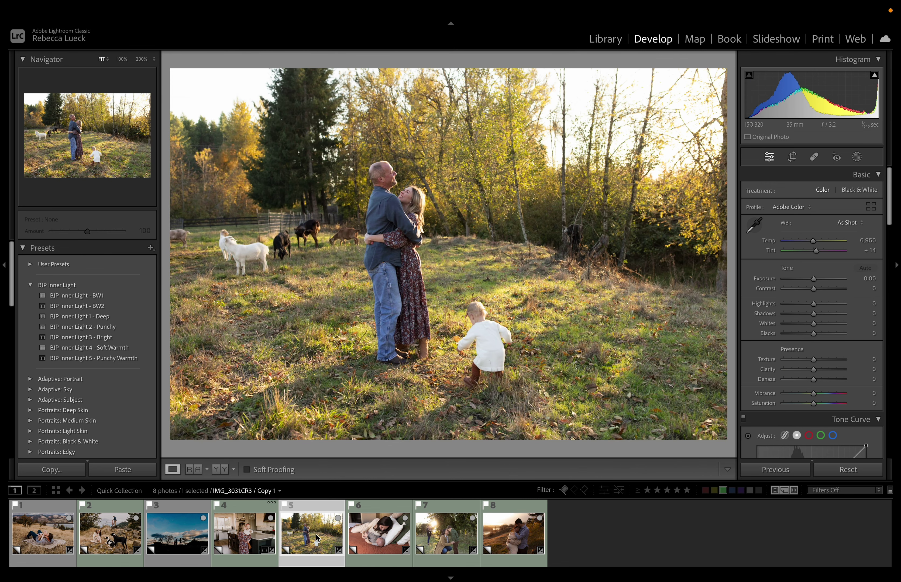
left_click(121, 328)
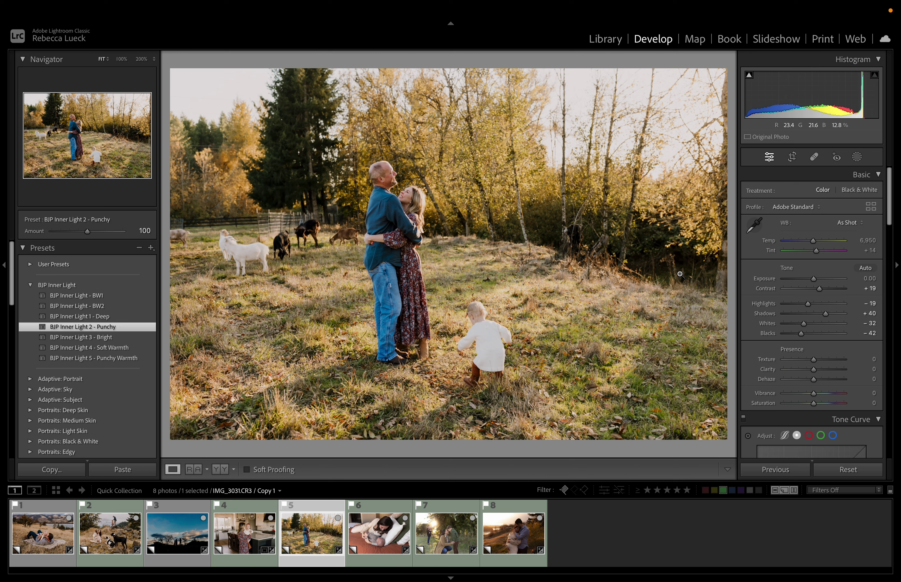
key("minus")
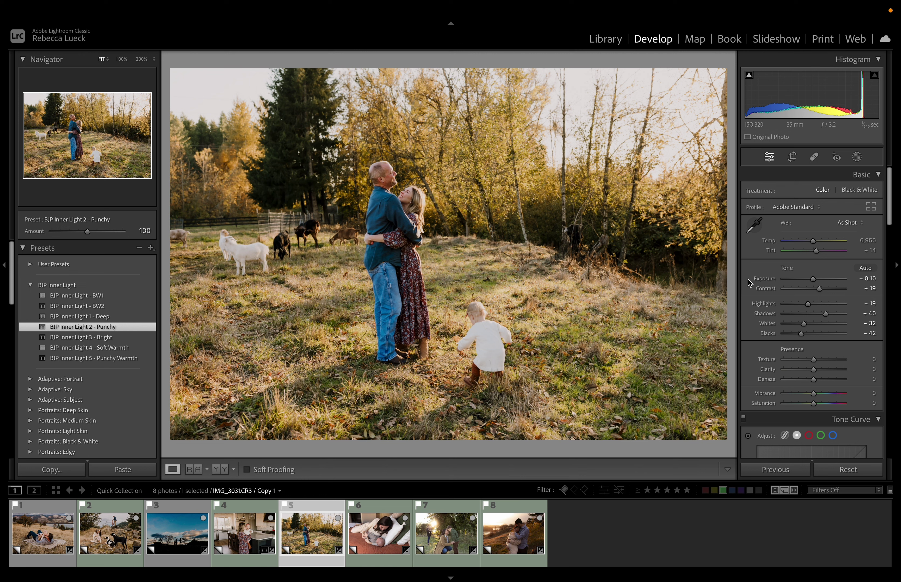
left_click(767, 334)
left_click(766, 279)
key("minus")
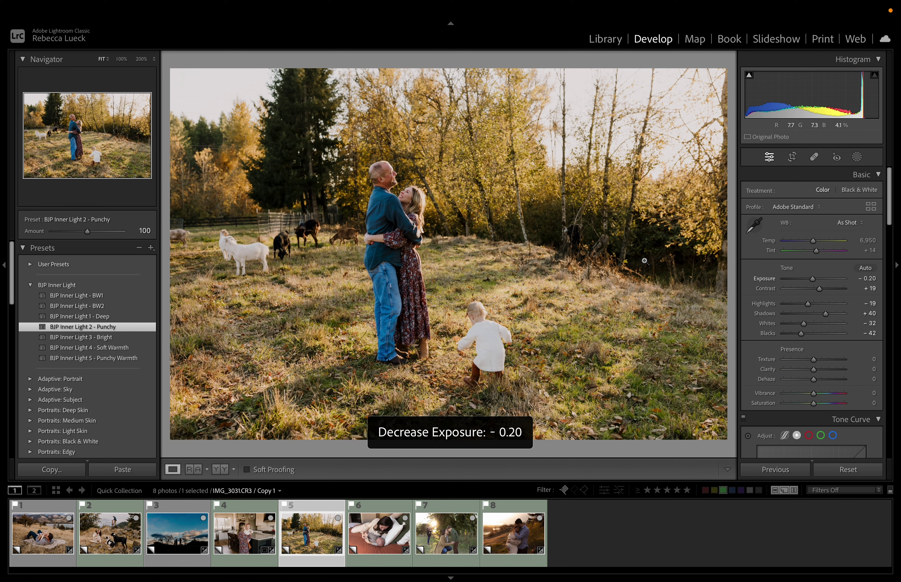
- Add a Select Subject mask with BJP - Facebright (less) and a Select Background mask with Burn (Darken) at Exposure -0.16
left_click(857, 157)
left_click(775, 211)
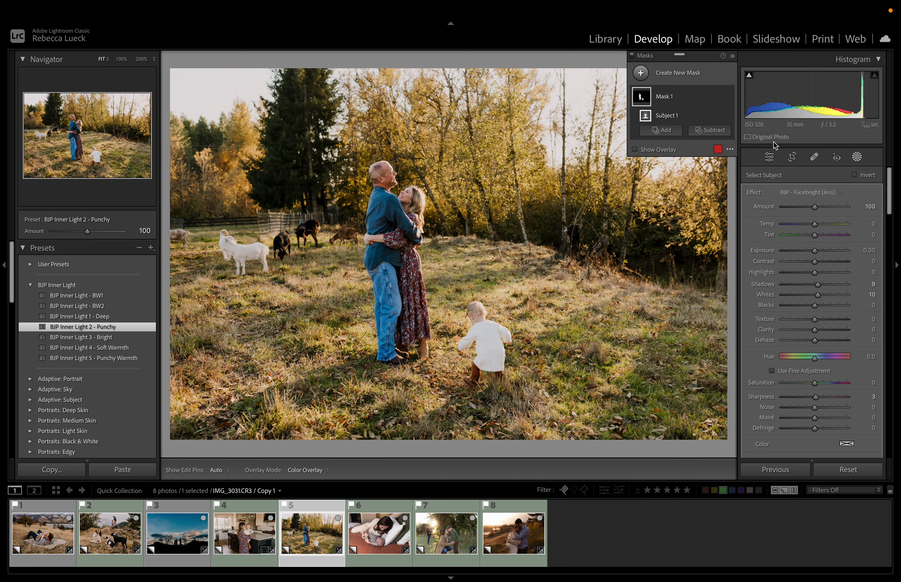
left_click(675, 73)
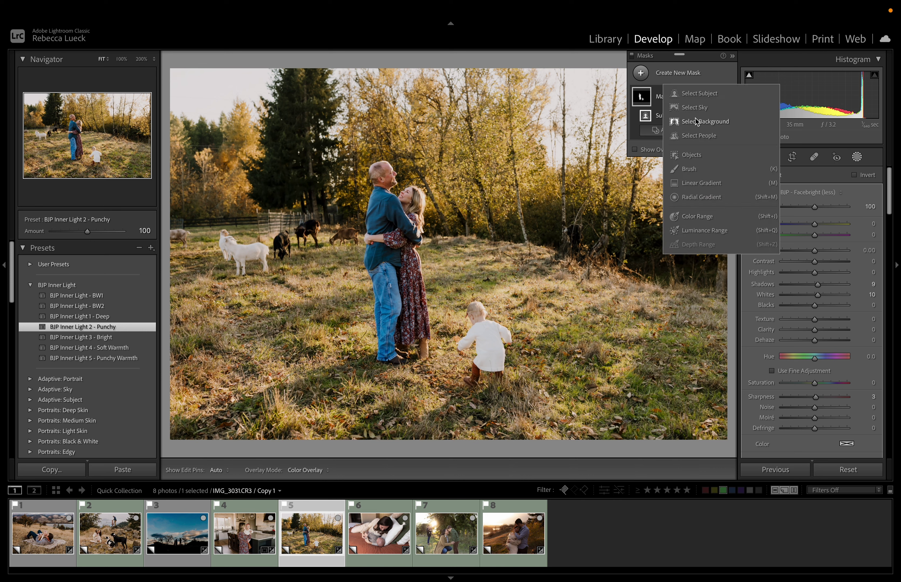
left_click(702, 124)
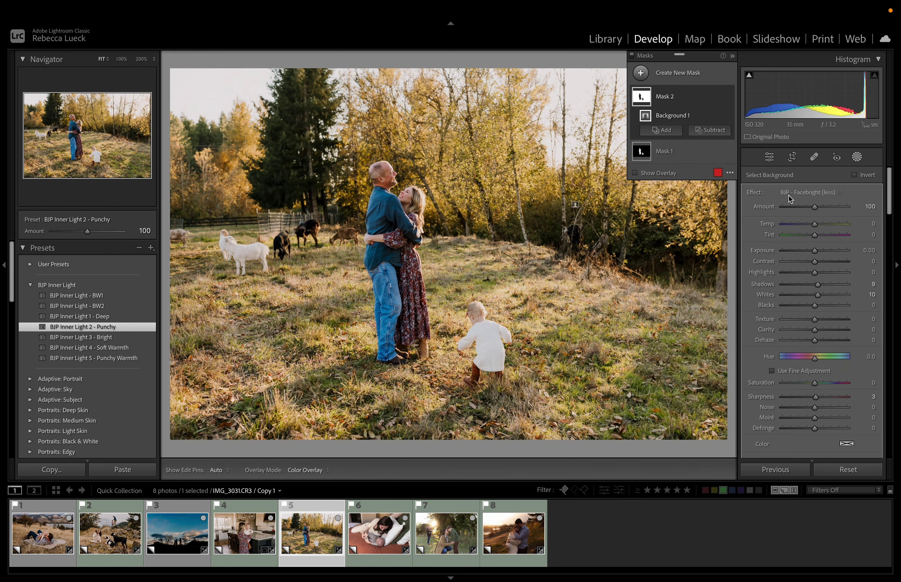
left_click(805, 192)
left_click(809, 262)
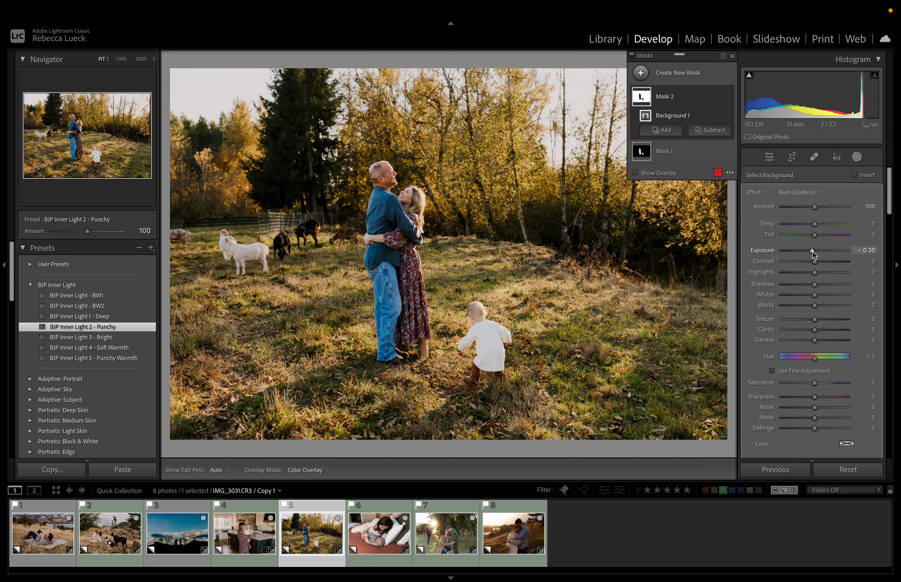
left_click_drag(812, 255, 815, 255)
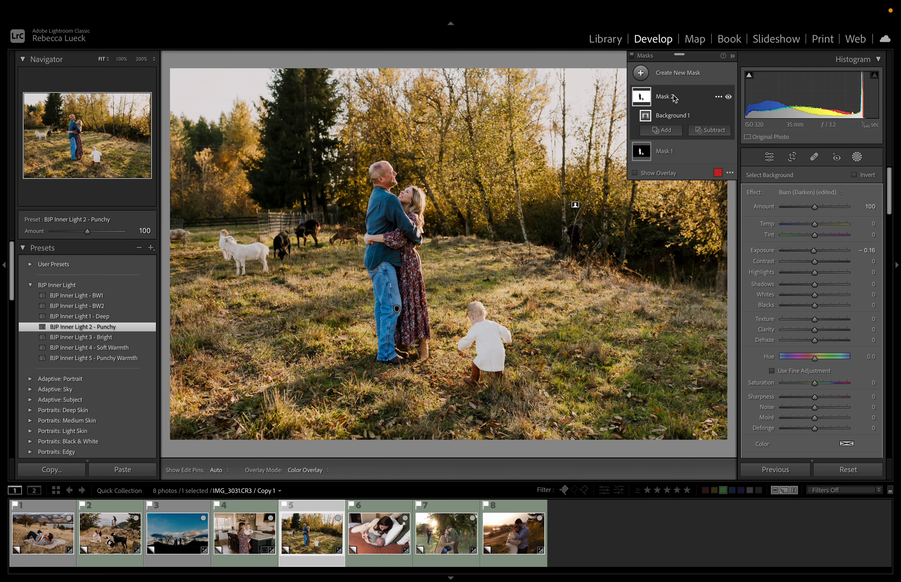
- Subtract a wide radial gradient around the goats from the background mask and finish masking
left_click(710, 131)
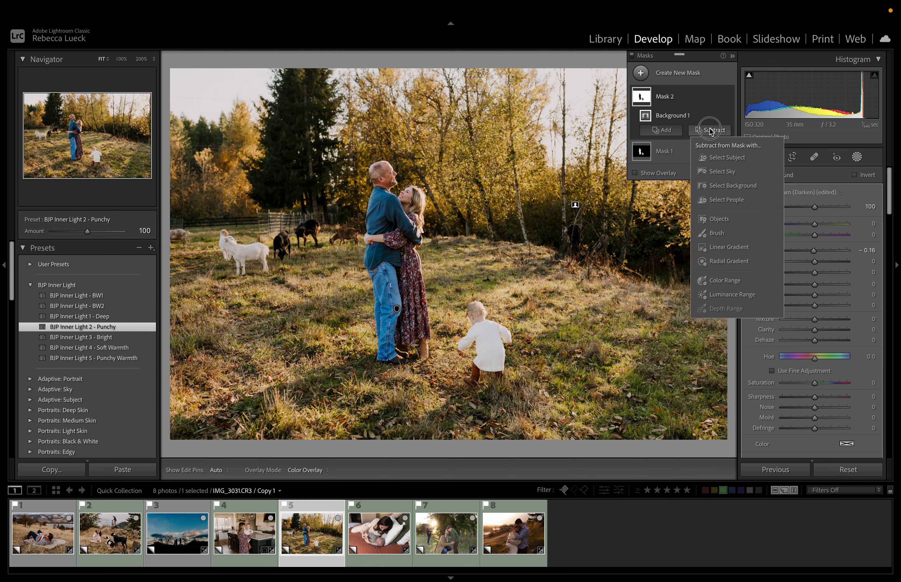
left_click(718, 261)
left_click_drag(265, 242, 374, 280)
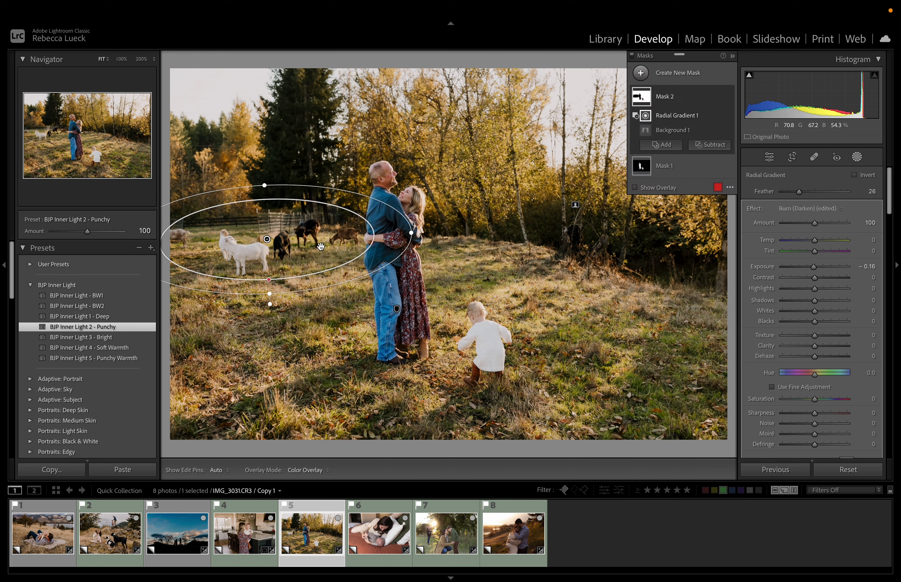
mouse_move(642, 98)
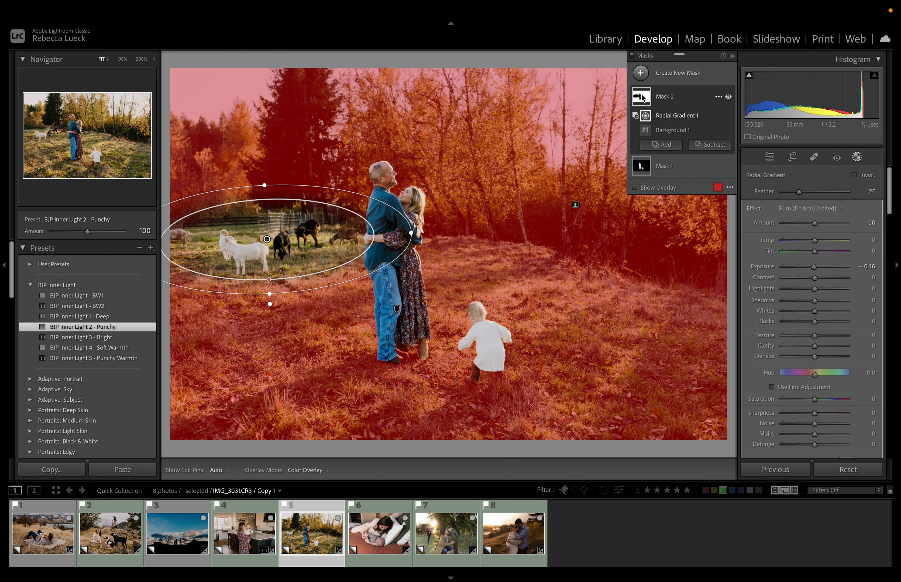
left_click(857, 158)
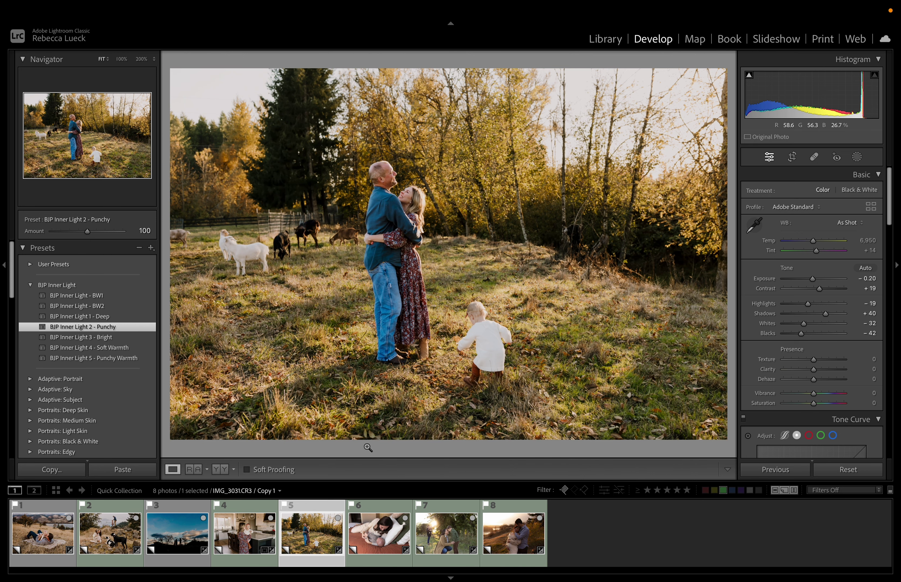
- Apply BJP Inner Light - BW1 to the sixth photo and add radial gradient masks with BJP - Facebright (less) over the mother's and baby's faces
left_click(383, 531)
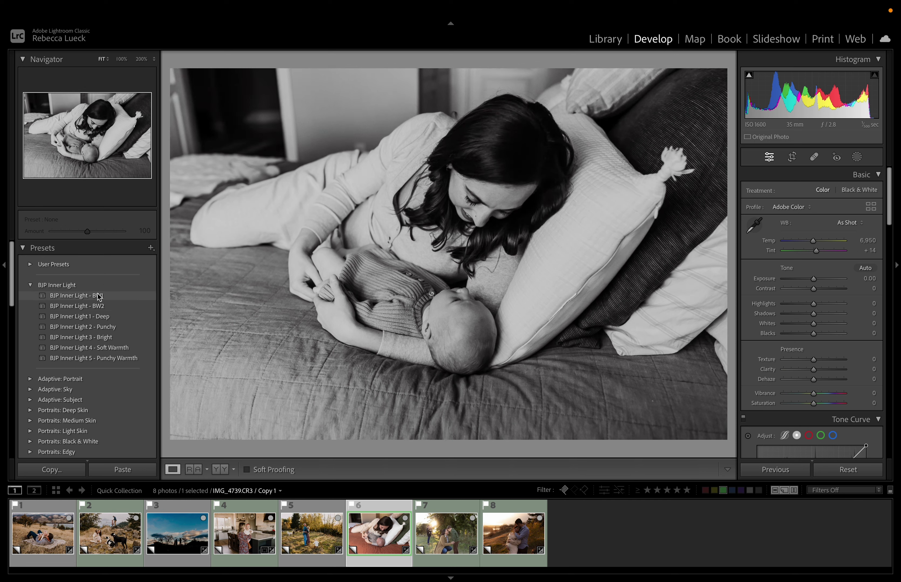
left_click(97, 297)
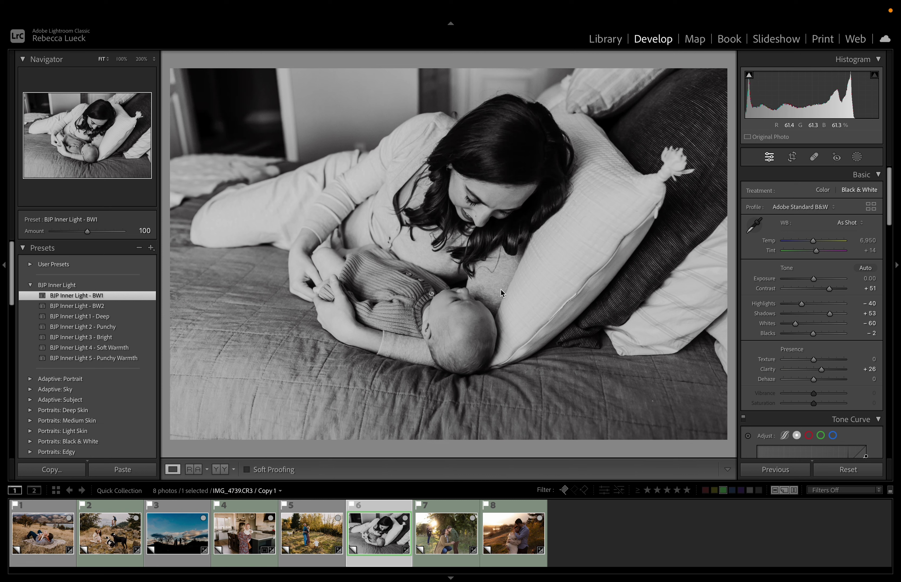
key("shift+m")
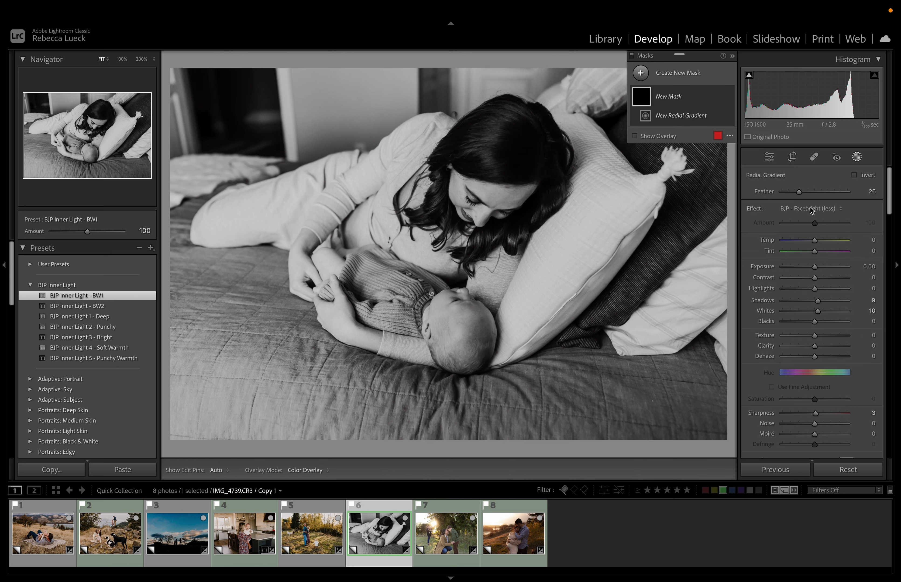
left_click_drag(488, 204, 510, 214)
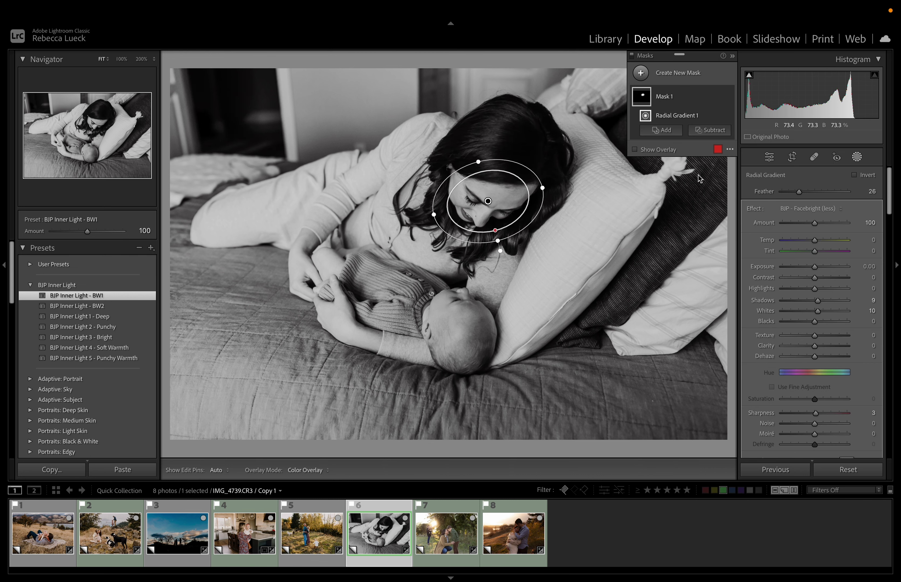
key("shift+m")
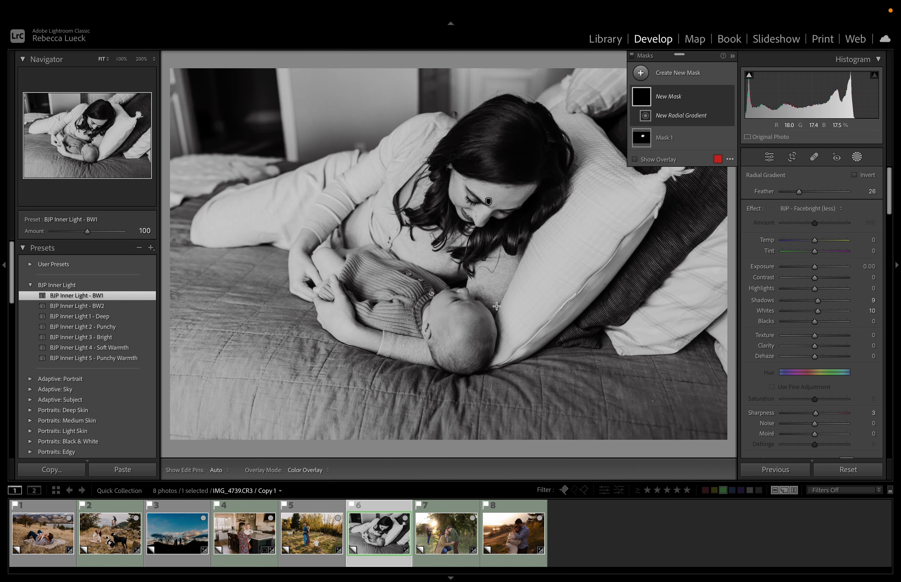
mouse_move(461, 302)
left_mouse_down()
mouse_move(482, 335)
mouse_move(496, 303)
mouse_move(486, 319)
mouse_move(474, 292)
left_mouse_up()
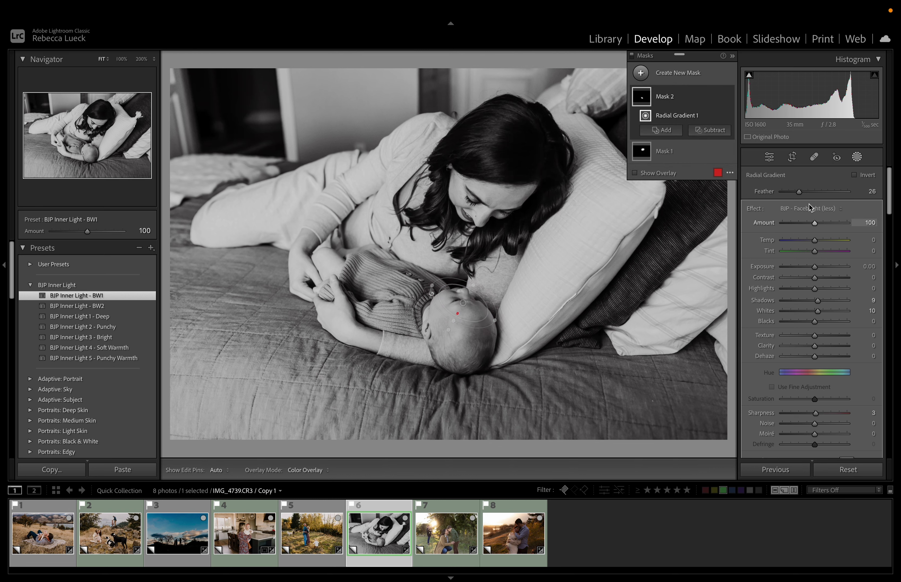
left_click(859, 158)
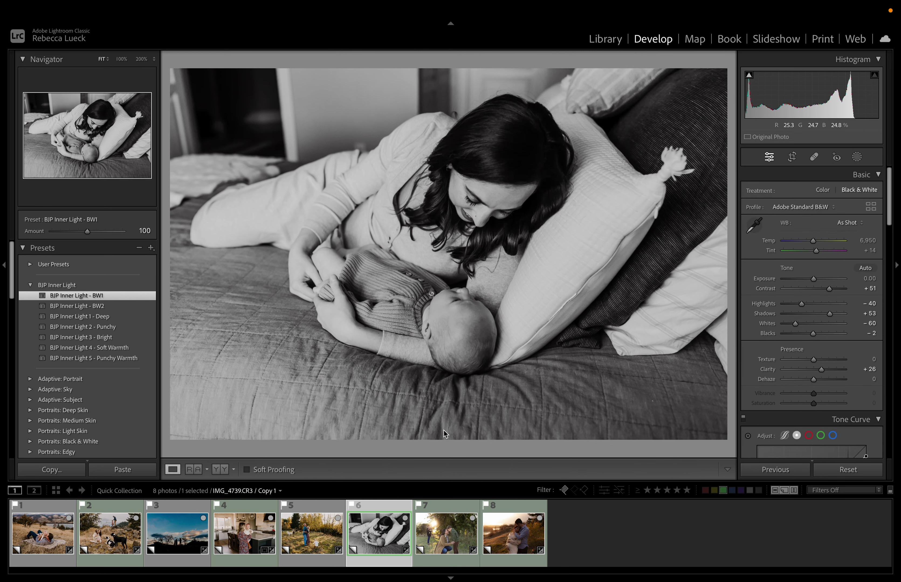
- Apply the BJP Inner Light 2 - Punchy preset to the seventh photo and set Tint to +17
key("Right")
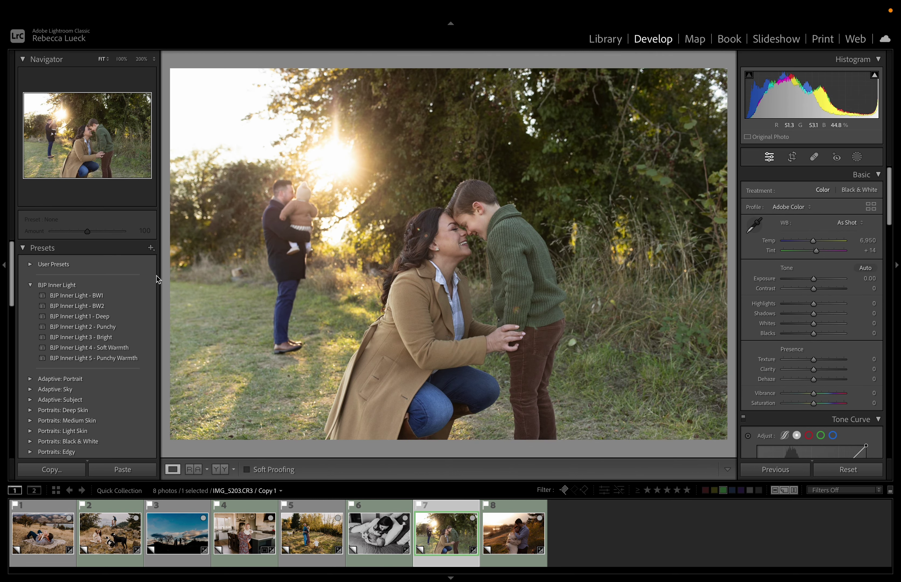
left_click(120, 327)
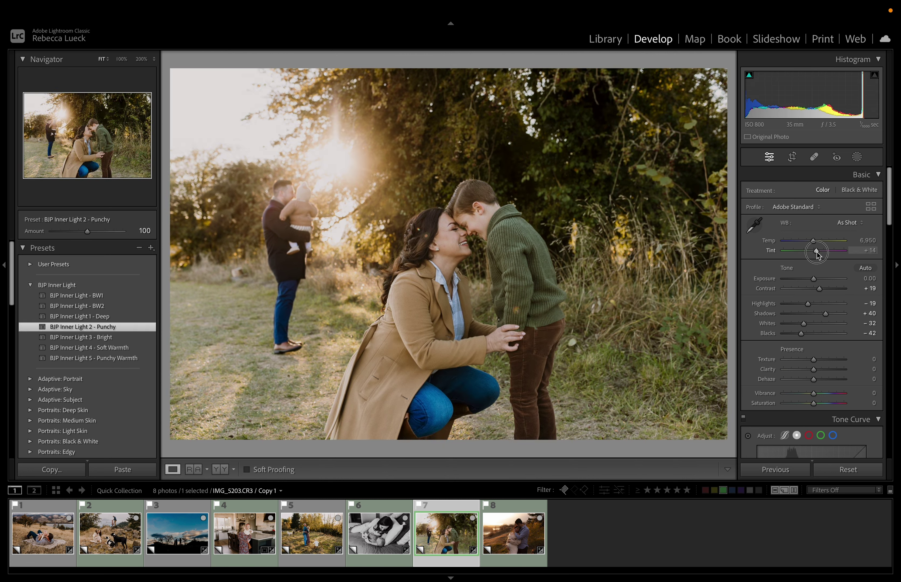
left_click_drag(817, 252, 818, 252)
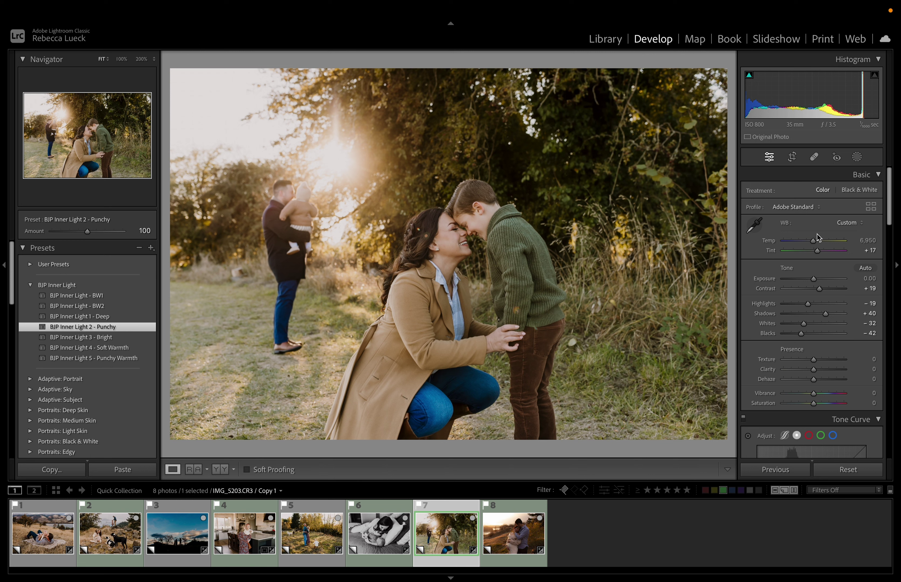
- Add a Select Subject mask with BJP - Facebright (less) to the mother and son, and slightly lower the photo's overall exposure
left_click(858, 159)
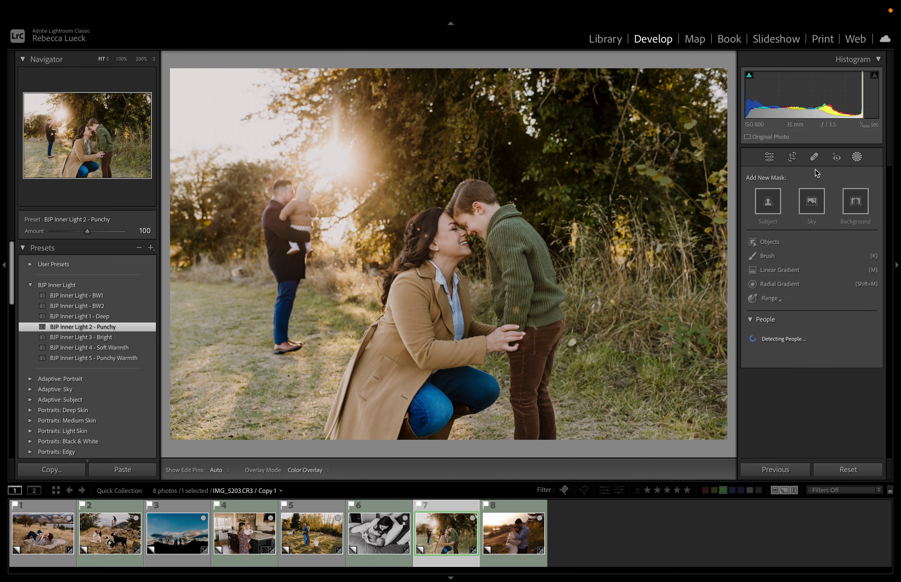
left_click(777, 199)
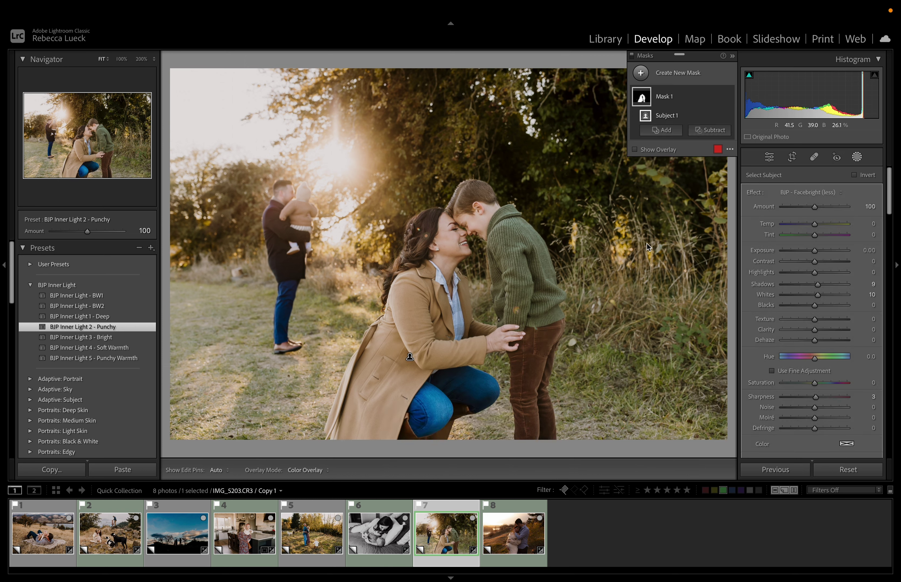
key("minus")
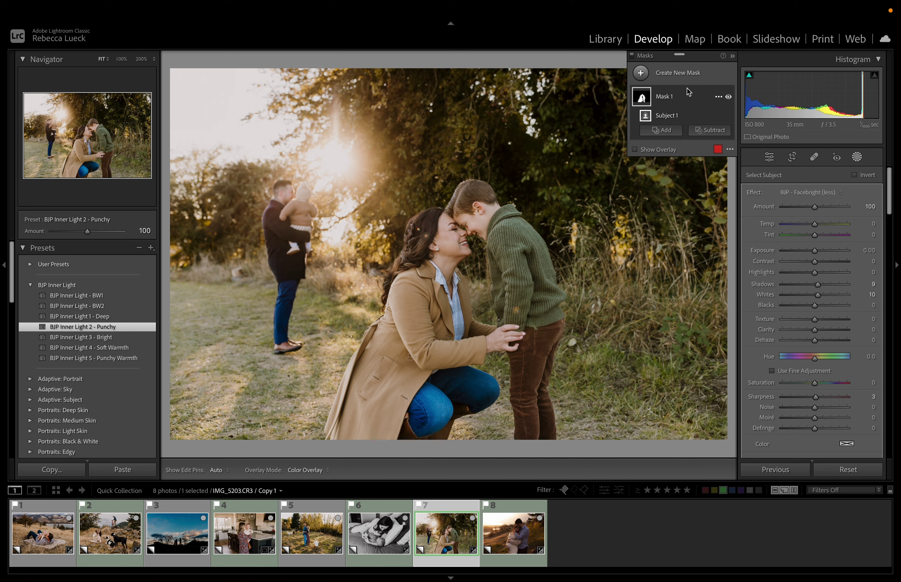
- Add a radial gradient mask around the sun in the seventh photo with the BJP - Sun Warmer effect
left_click(674, 68)
left_click(696, 197)
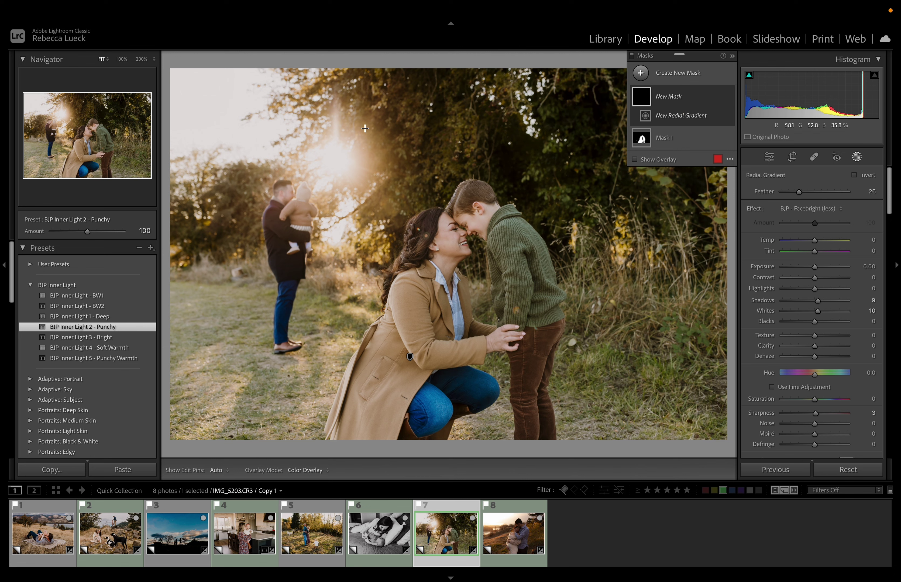
left_click_drag(334, 159, 412, 230)
left_click(810, 208)
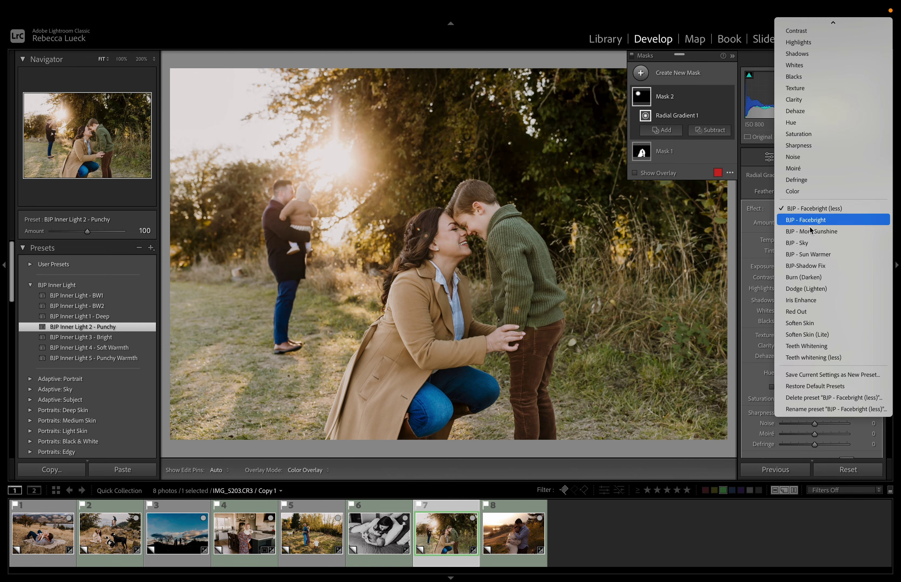
left_click(821, 258)
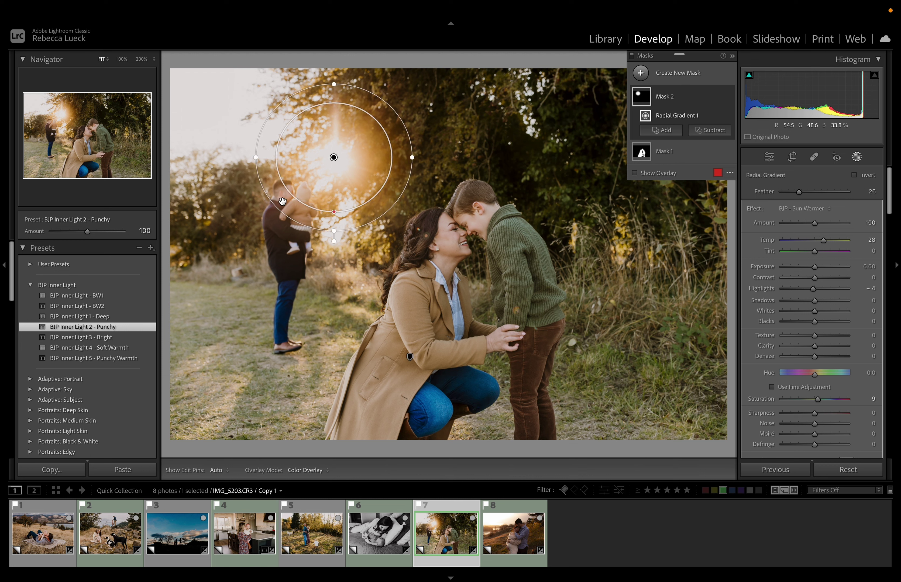
left_click(718, 131)
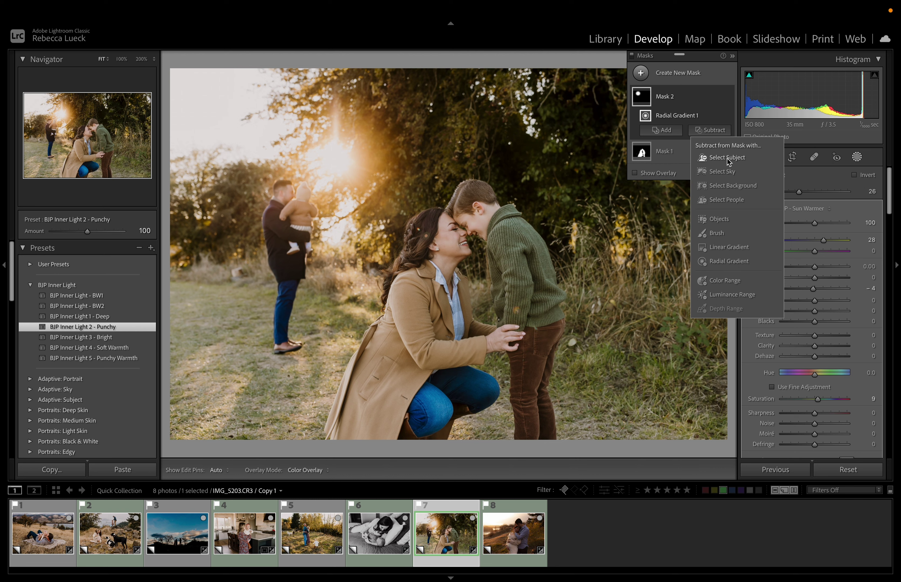
left_click(880, 156)
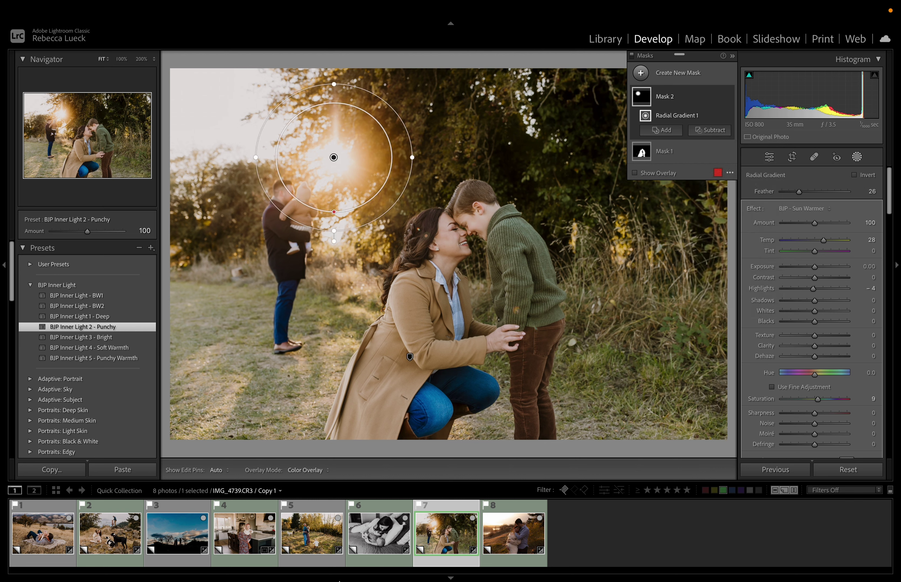
- Apply BJP Inner Light 2 - Punchy to the eighth photo and add a Select Subject mask with the BJP - Facebright effect to the couple
left_click(499, 540)
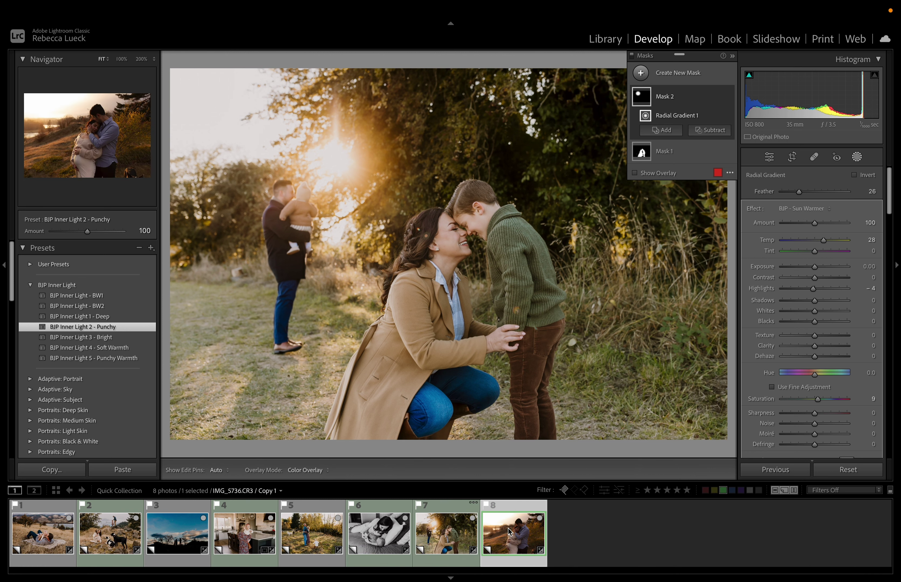
left_click(108, 328)
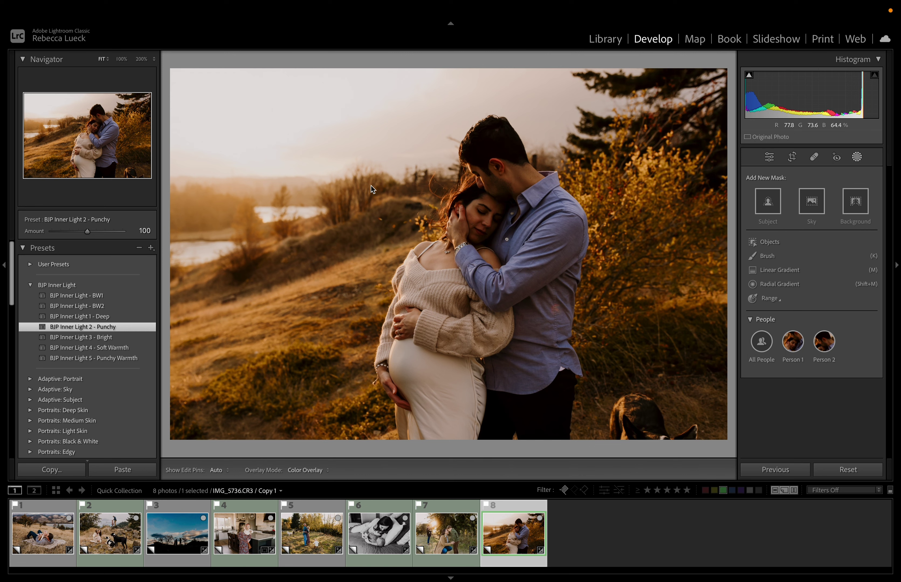
left_click(770, 204)
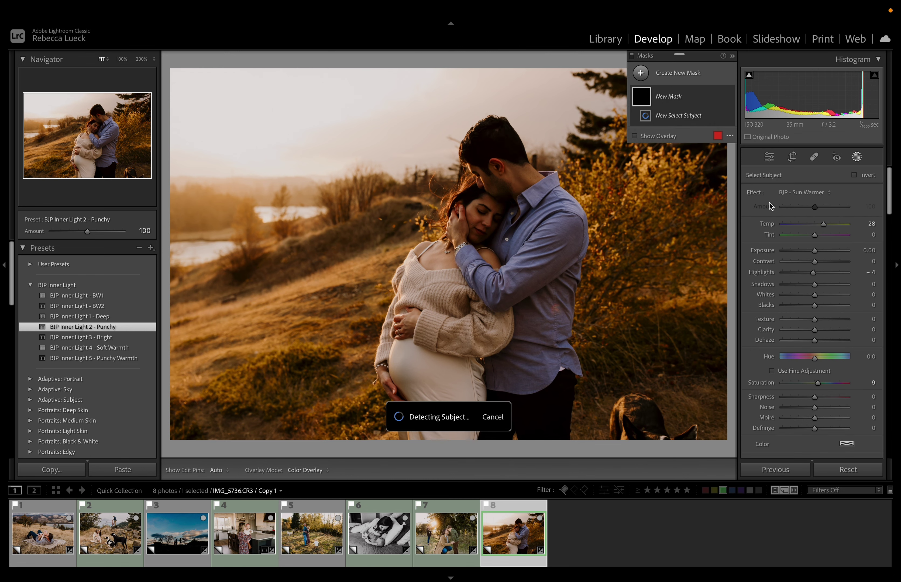
left_click(798, 193)
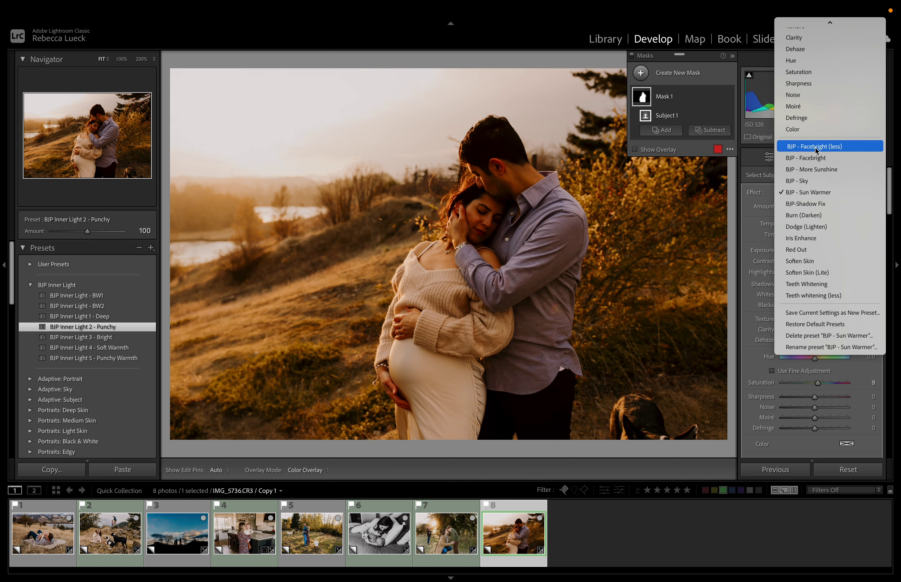
left_click(814, 158)
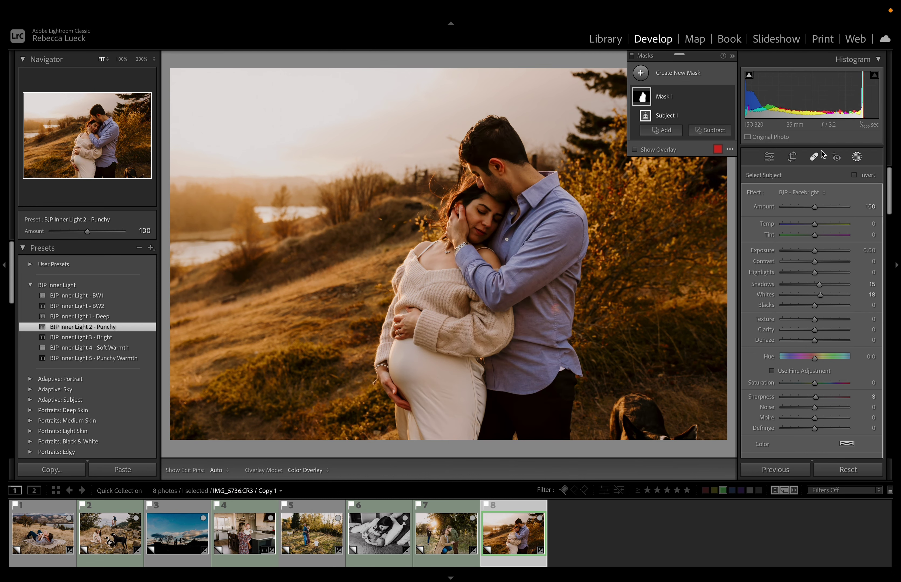
- Add a Select Sky mask with the BJP - Sky effect and set the mask's Temp to 10
left_click(698, 79)
left_click(694, 108)
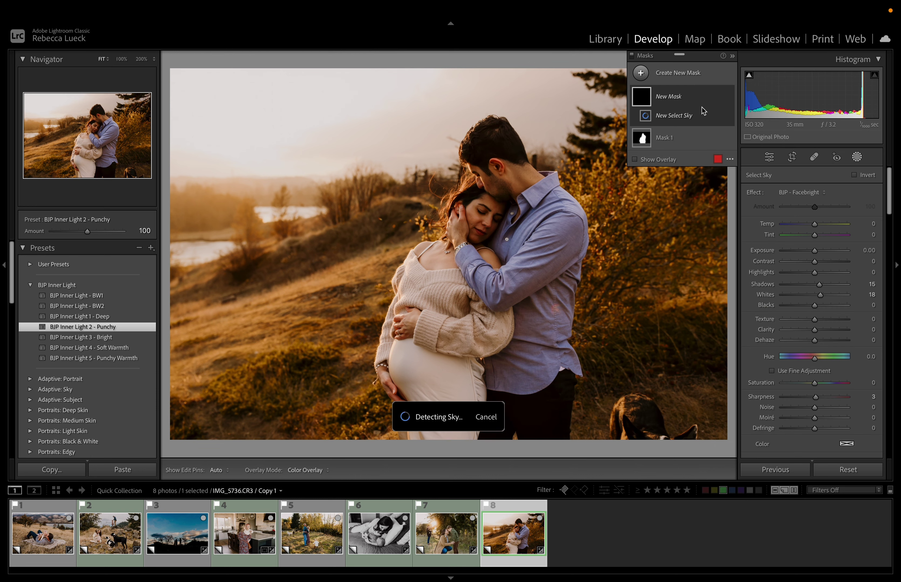
left_click(802, 192)
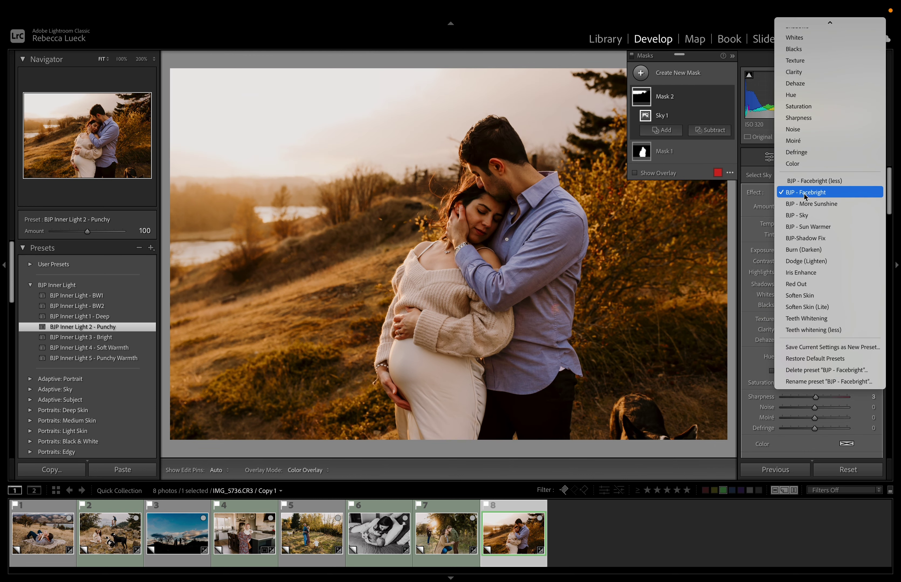
left_click(811, 216)
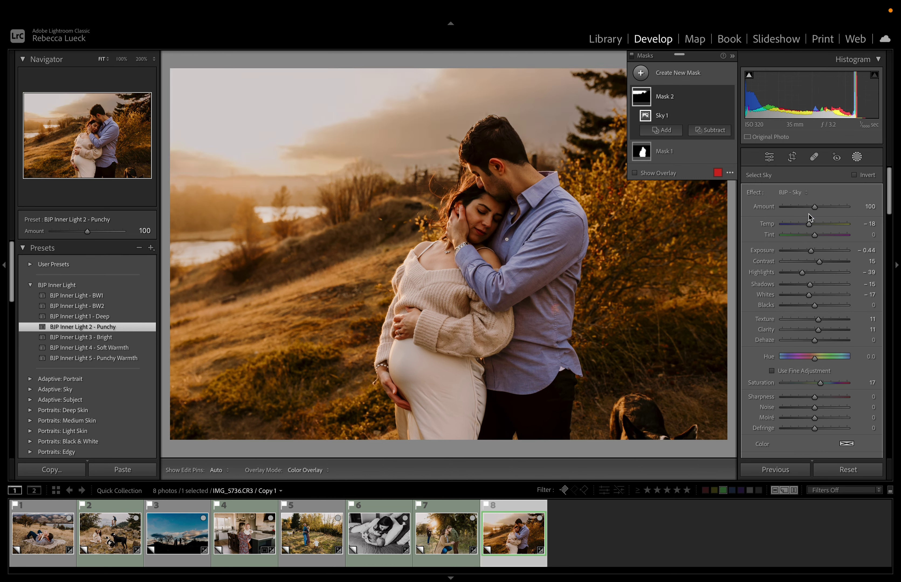
double_click(809, 224)
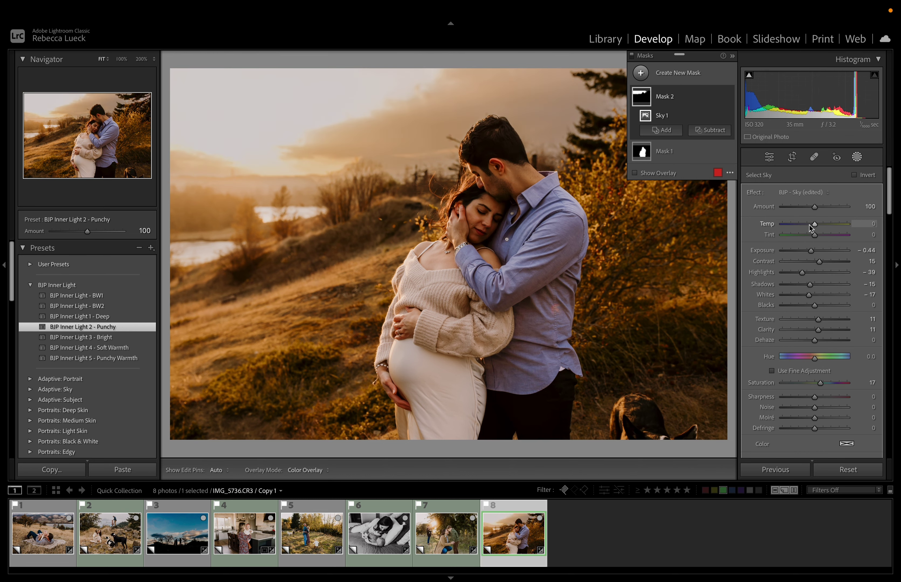
left_click_drag(814, 225, 818, 226)
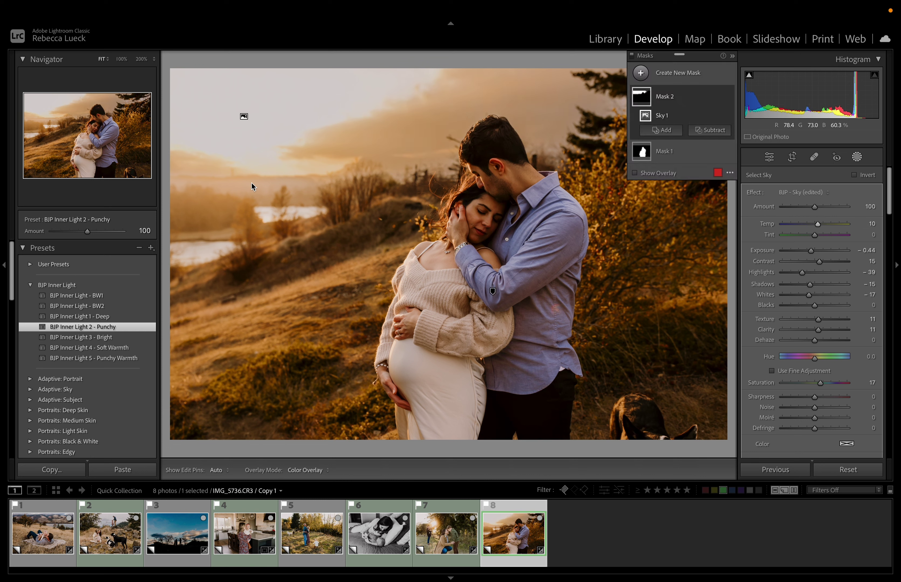
- Extend the sky mask with a linear gradient fading out just below the horizon, and subtract the subject from it
left_click(662, 130)
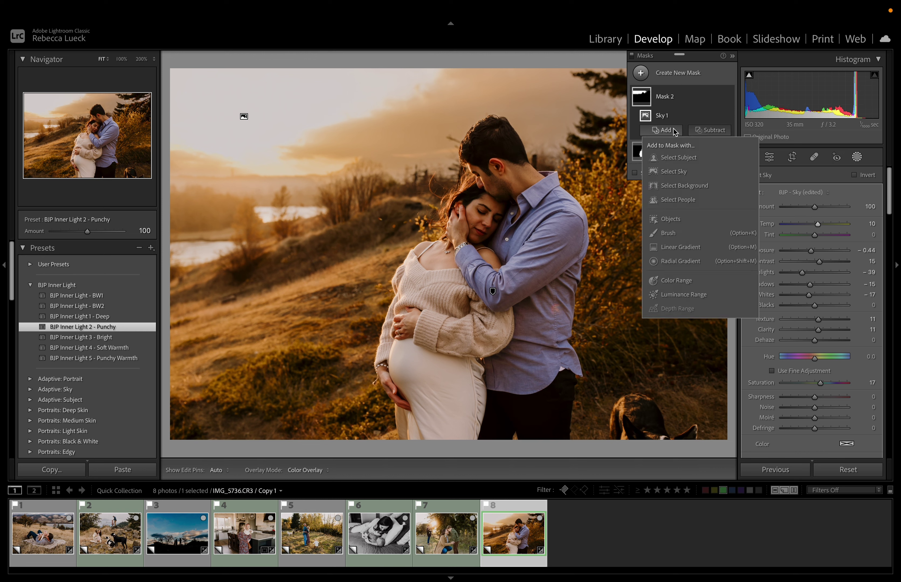
left_click(671, 248)
left_click_drag(290, 161, 290, 211)
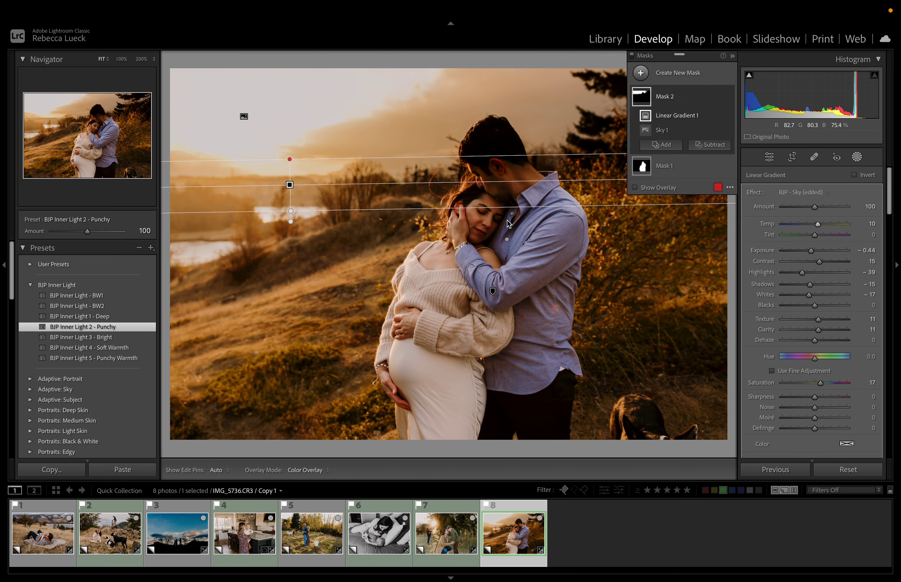
left_click(709, 145)
left_click(713, 173)
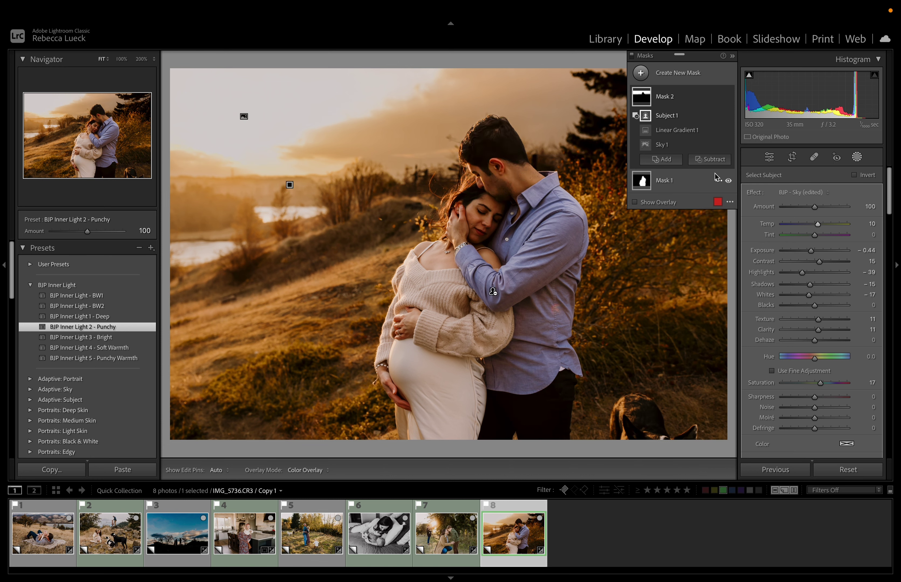
- Add a radial gradient mask with the BJP - Facebright (less) effect over the woman's face
left_click(676, 73)
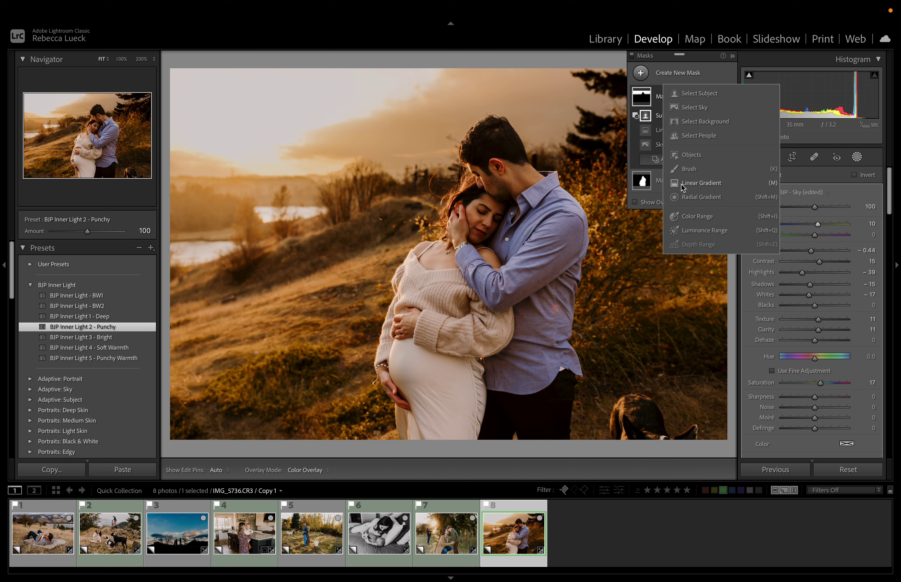
left_click(690, 198)
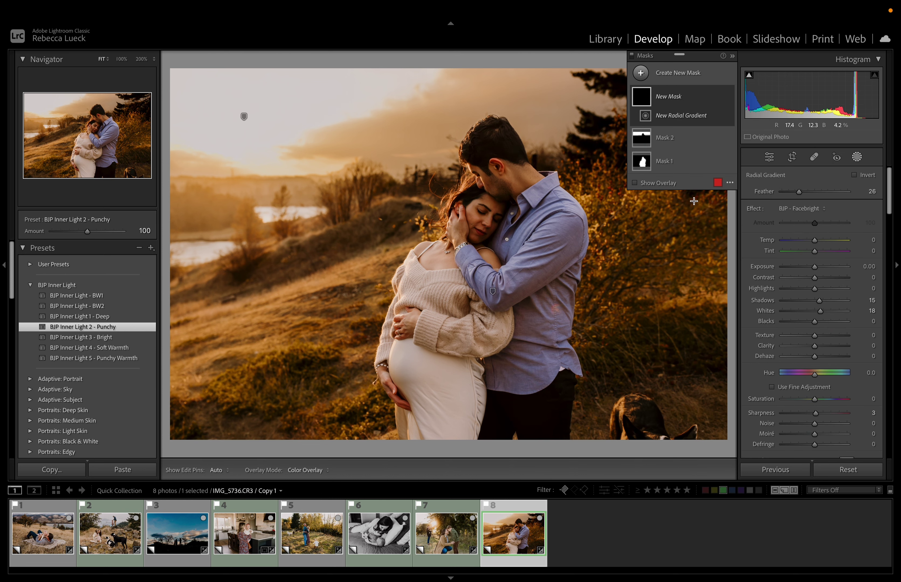
left_click(808, 211)
left_click(812, 198)
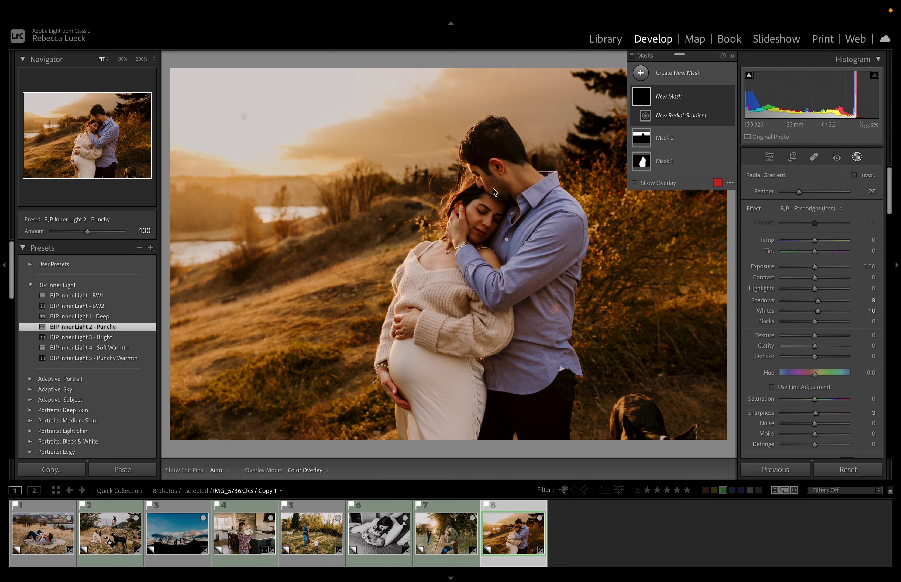
left_click_drag(482, 218, 508, 250)
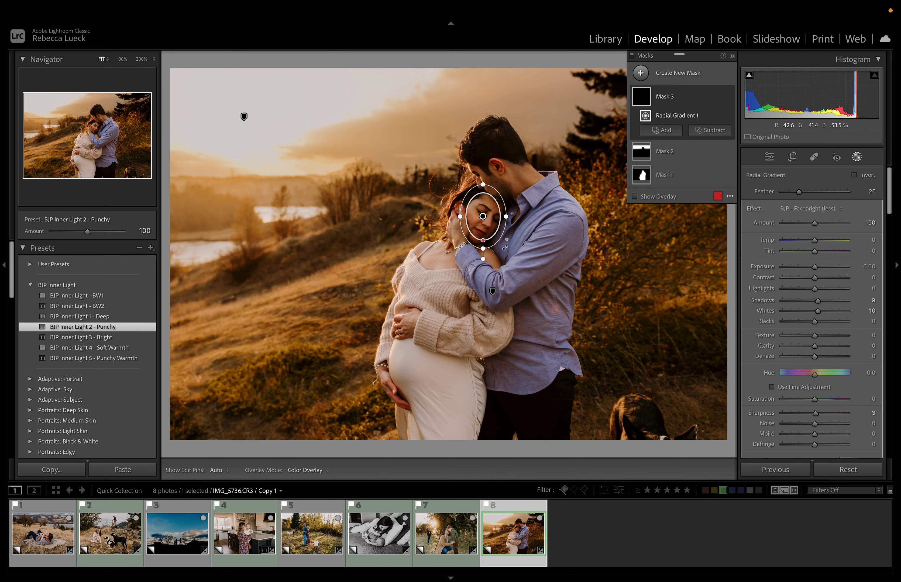
left_click_drag(483, 217, 485, 219)
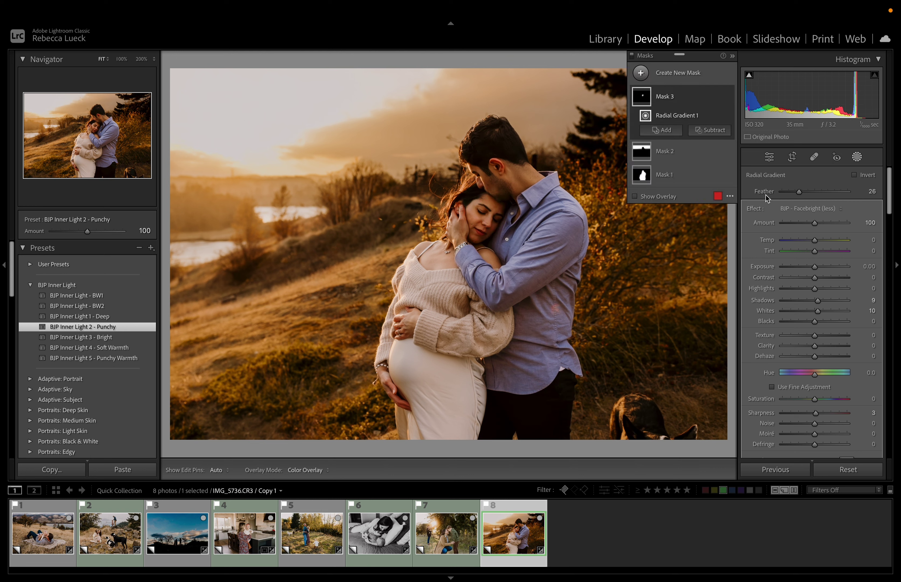
- Add a tilted radial gradient mask with BJP - Facebright (less) over the man's face and finish masking
key("shift+m")
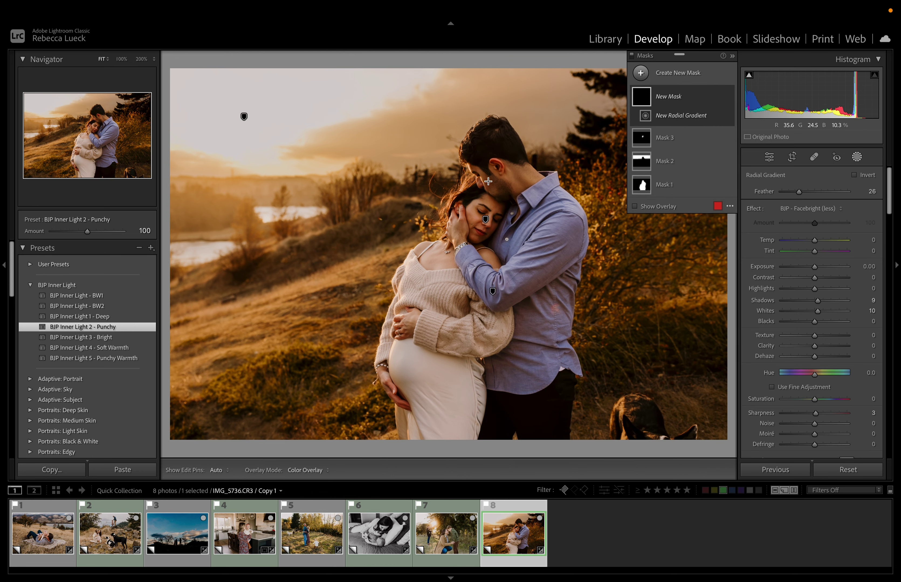
mouse_move(488, 182)
left_mouse_down()
mouse_move(504, 209)
mouse_move(522, 206)
mouse_move(487, 186)
left_mouse_up()
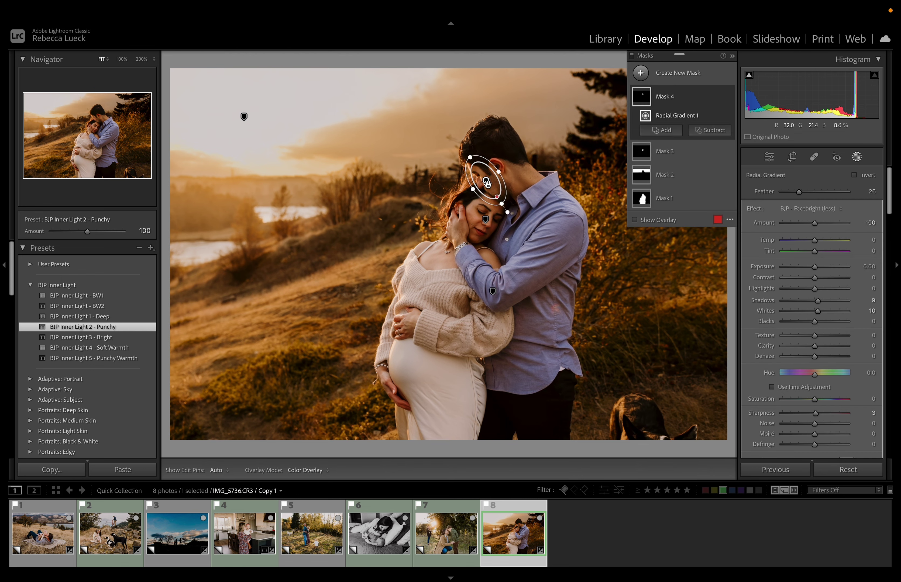
left_click(857, 157)
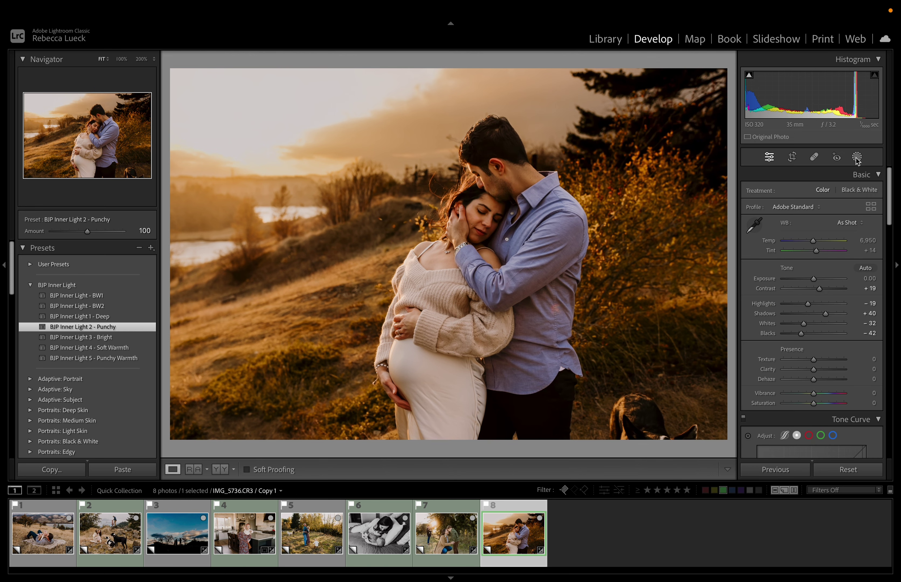
- Try to heal the dog out of the photo's lower-right corner with a size 89 brush, and delete the heal spots
left_click(815, 157)
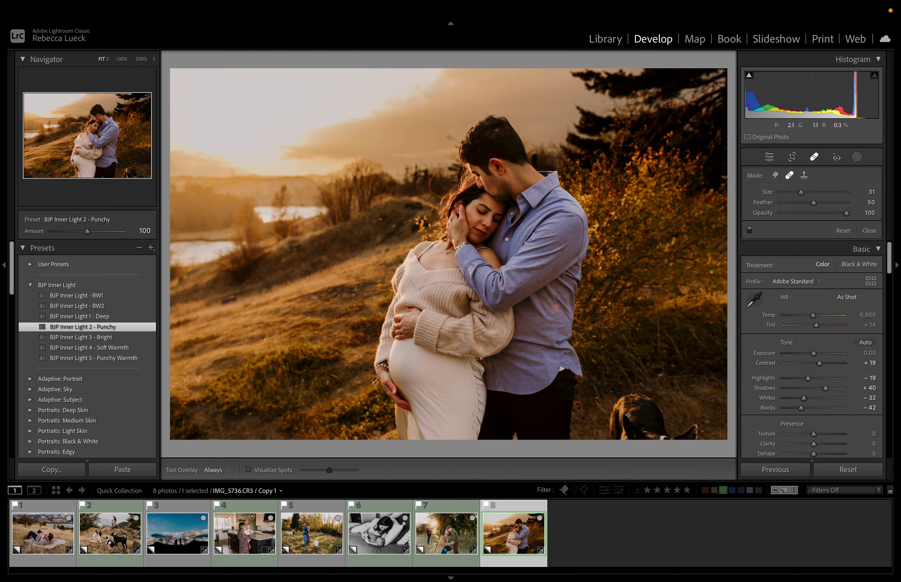
left_click_drag(801, 192, 819, 193)
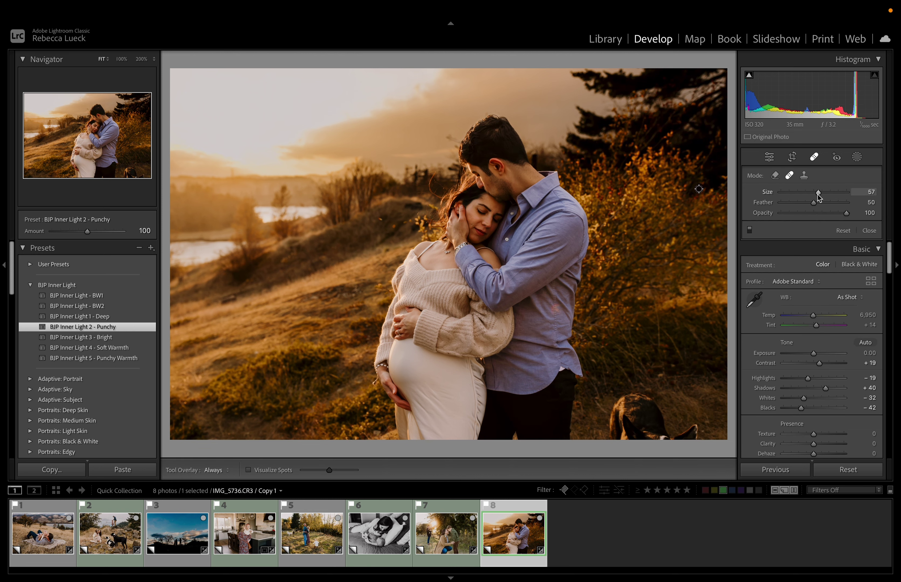
left_click(840, 192)
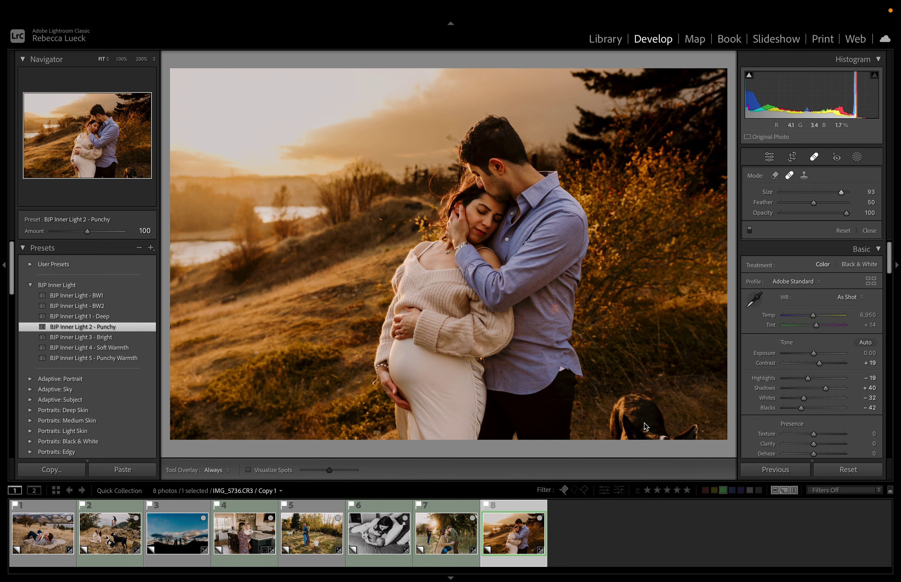
scroll(645, 425, "down", 4)
left_click(638, 423)
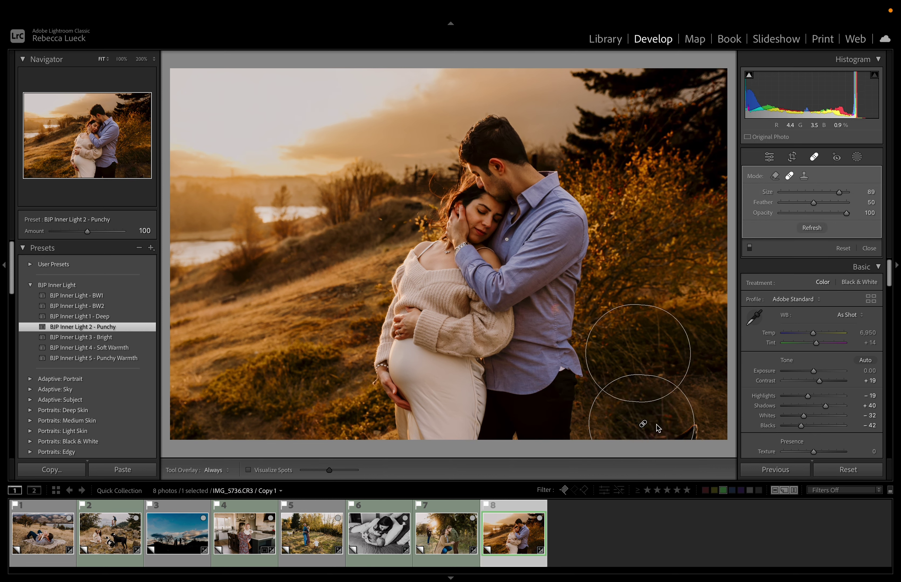
key("Delete")
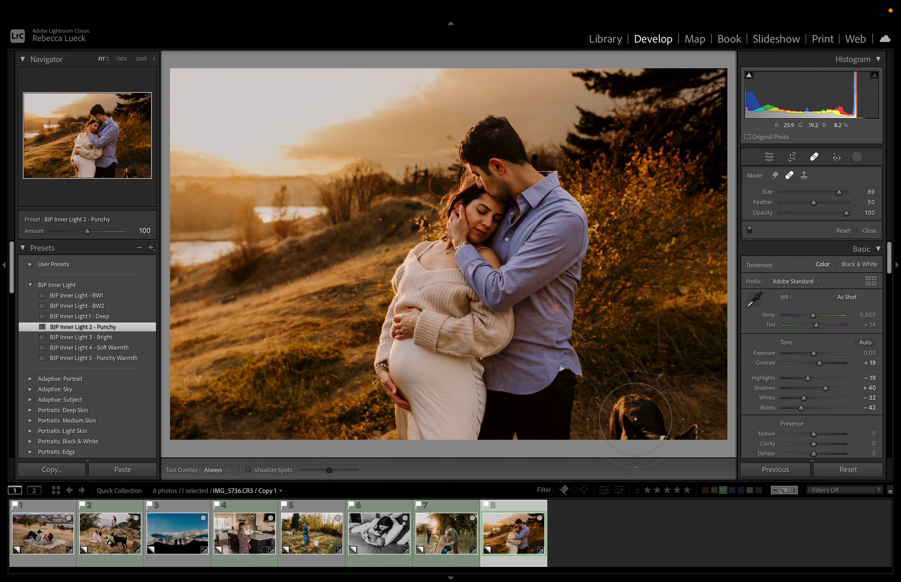
left_click_drag(635, 419, 678, 429)
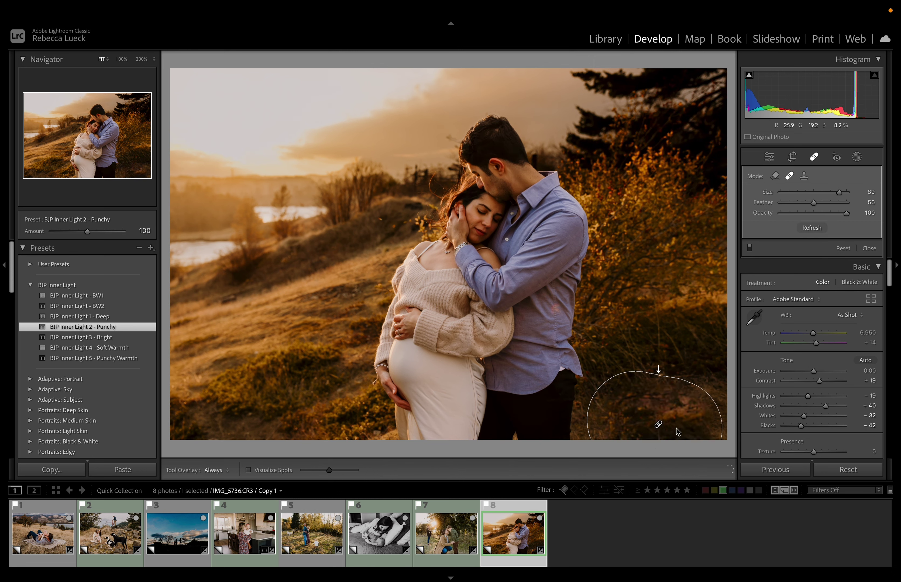
left_click_drag(667, 342, 657, 339)
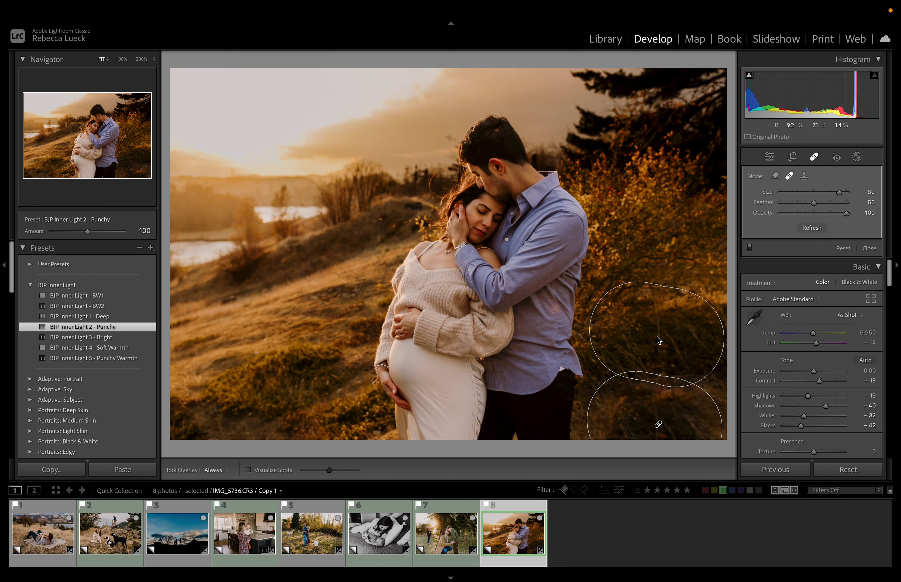
key("Delete")
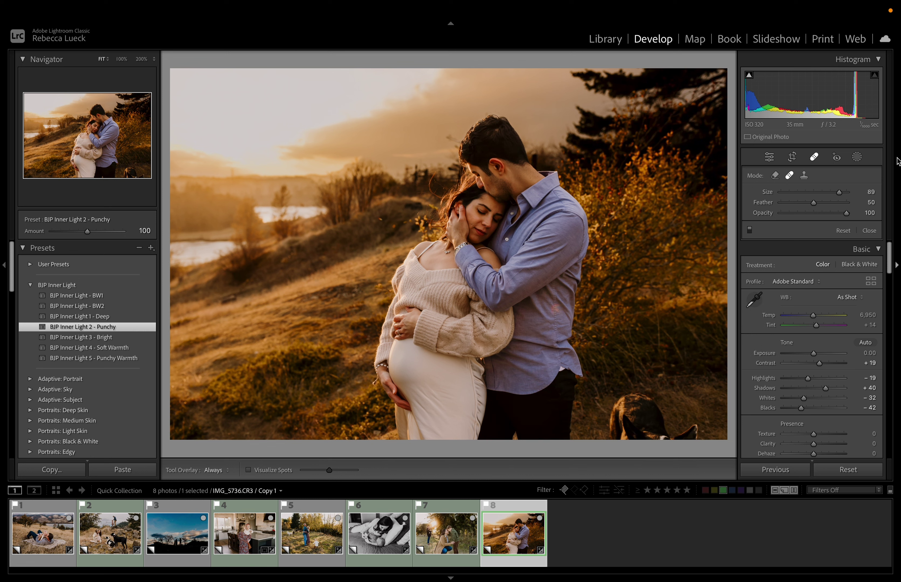
- Heal the dog out of the photo's lower-right corner with a size 82 brush, sampling the dark brush just above it
key("bracketleft")
key("bracketleft")
scroll(630, 415, "up", 1)
scroll(628, 429, "up", 1)
left_click(625, 431)
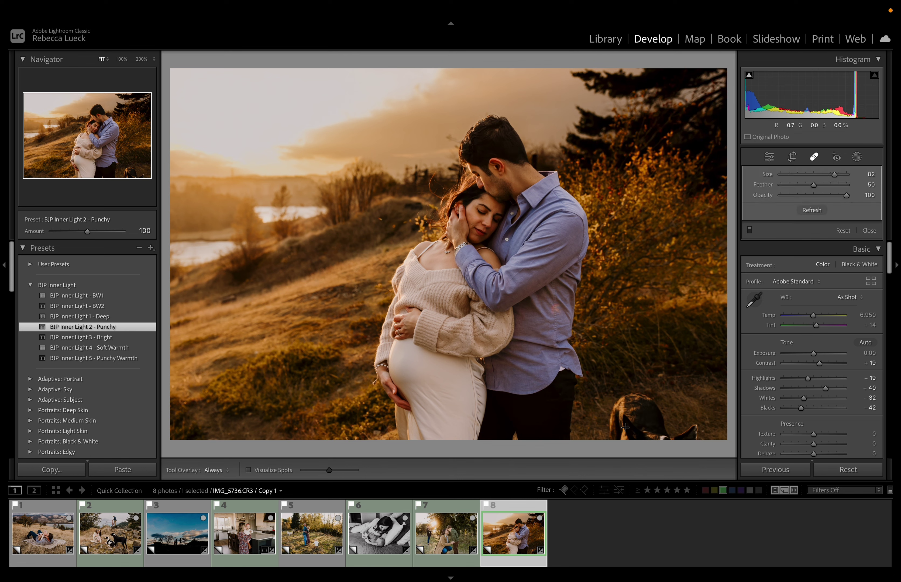
mouse_move(625, 427)
left_mouse_down()
mouse_move(640, 413)
mouse_move(625, 427)
mouse_move(635, 398)
mouse_move(665, 434)
mouse_move(687, 432)
left_mouse_up()
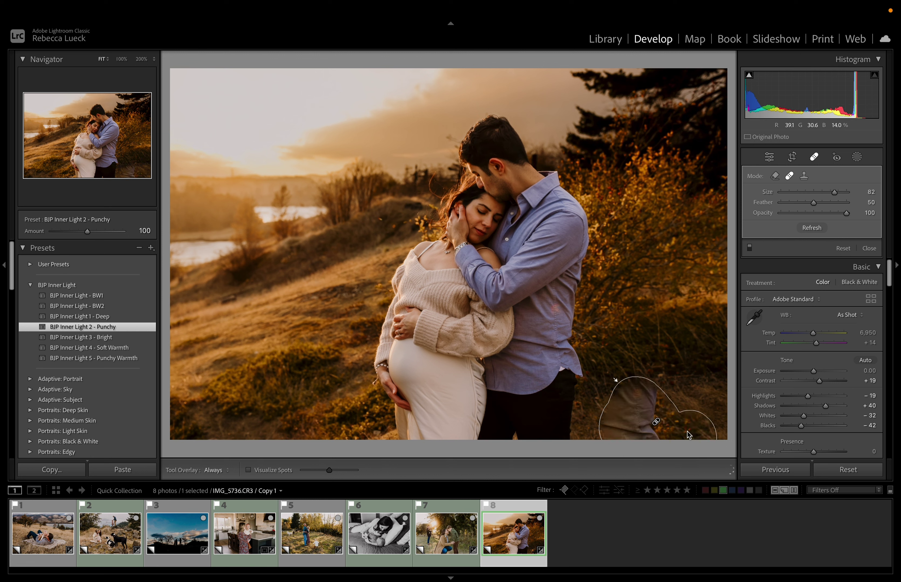
key("slash")
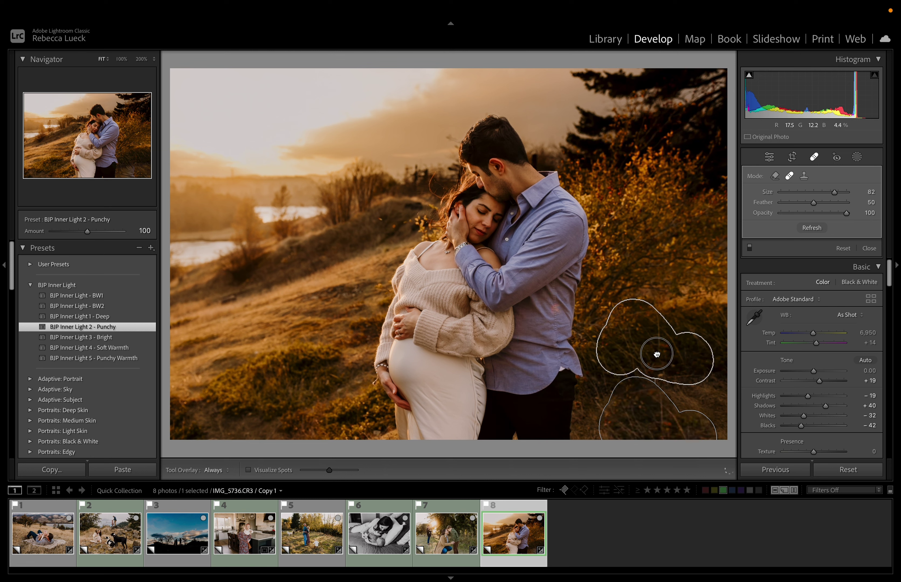
left_click_drag(666, 357, 664, 366)
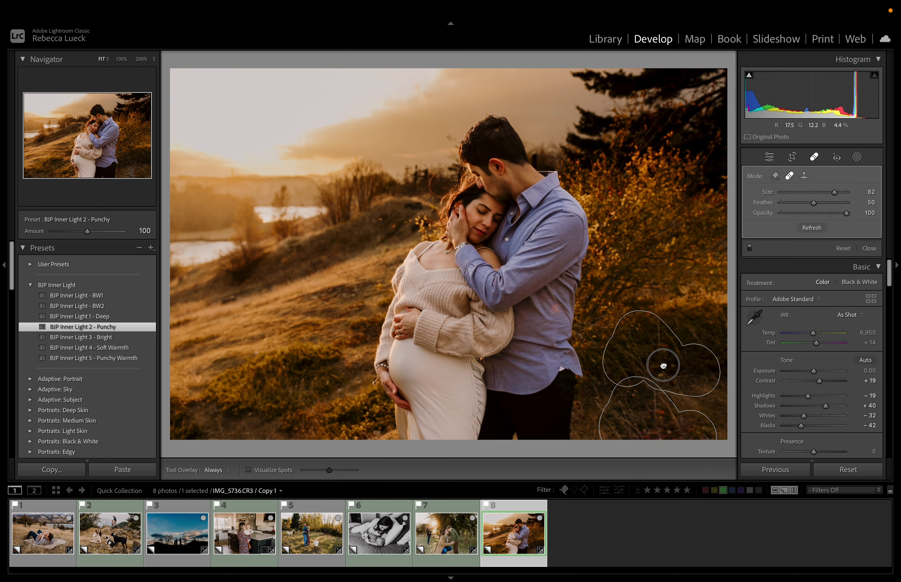
left_click(814, 157)
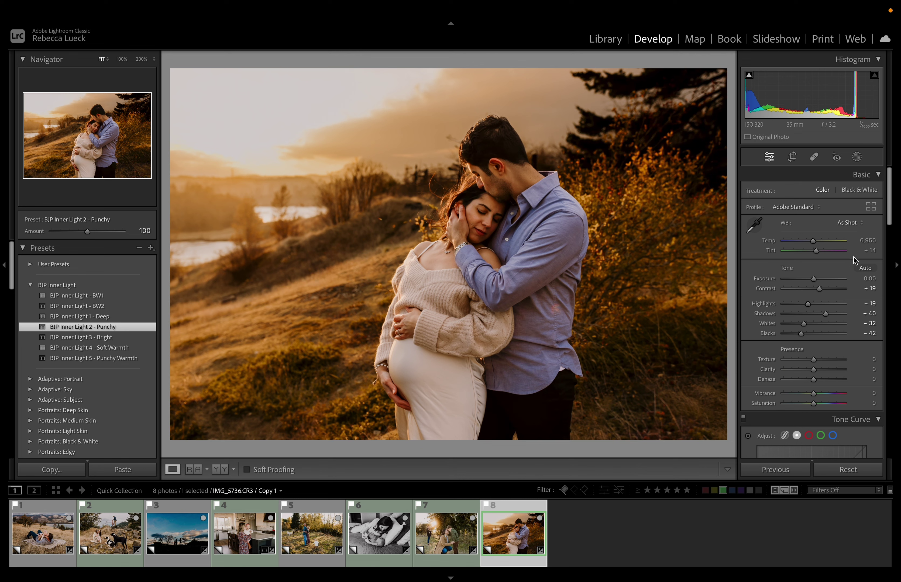
- Set the yellow saturation to -56 in the HSL adjustments
scroll(826, 314, "down", 10)
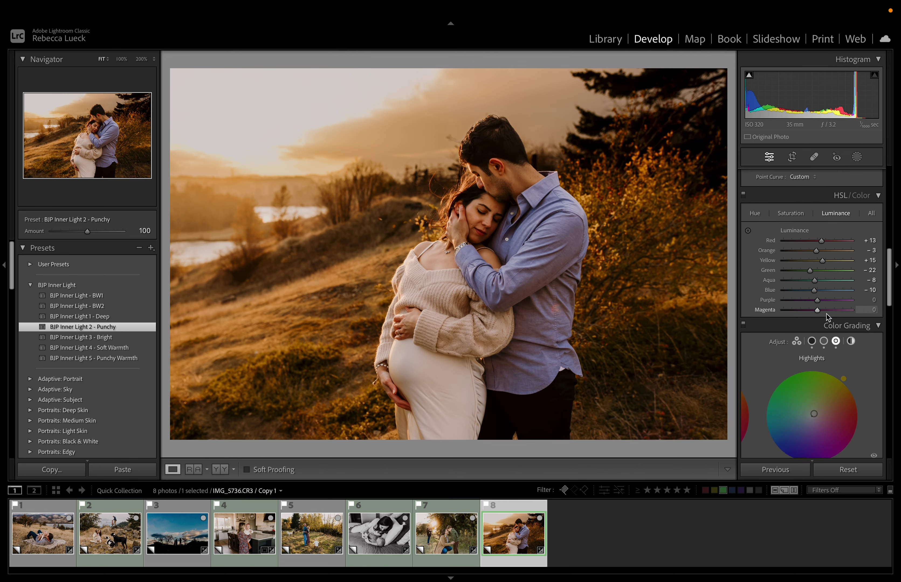
scroll(827, 313, "up", 3)
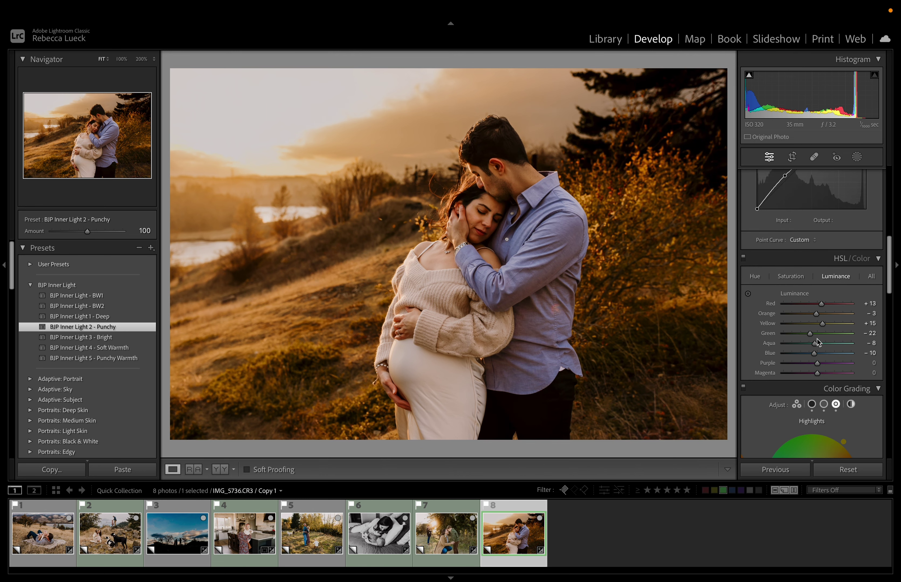
left_click_drag(823, 324, 798, 326)
left_click(791, 276)
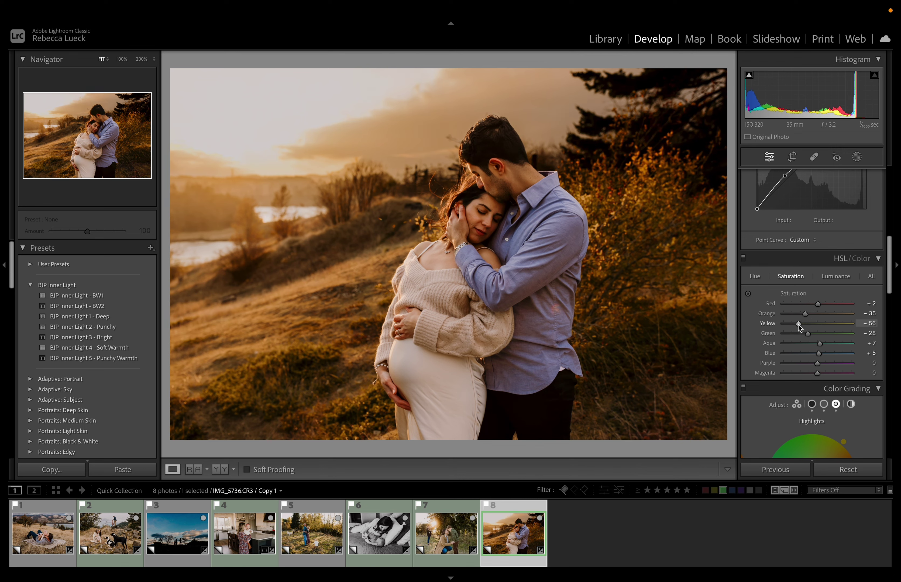
- Raise the exposure to +0.20 and cool the white balance temperature to 6,498
scroll(800, 326, "up", 10)
key("=")
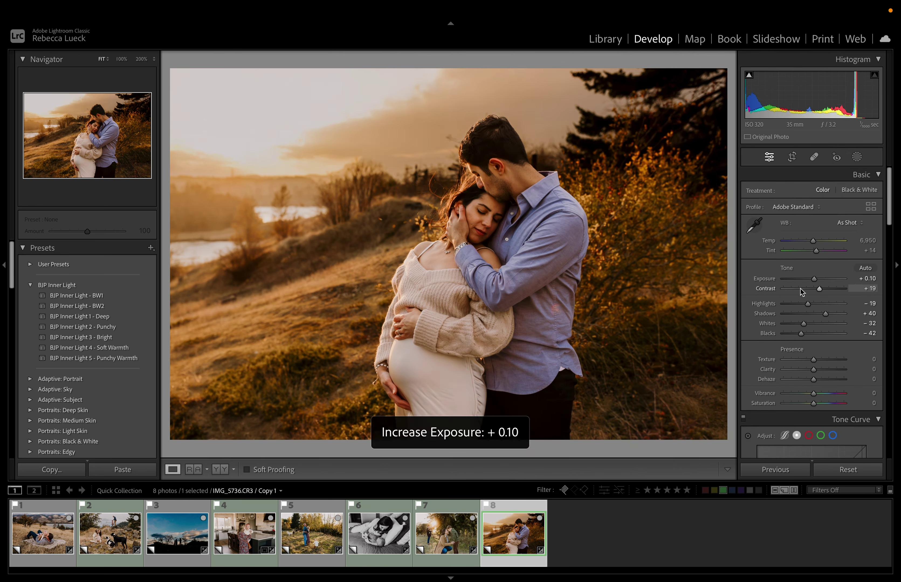
key("=")
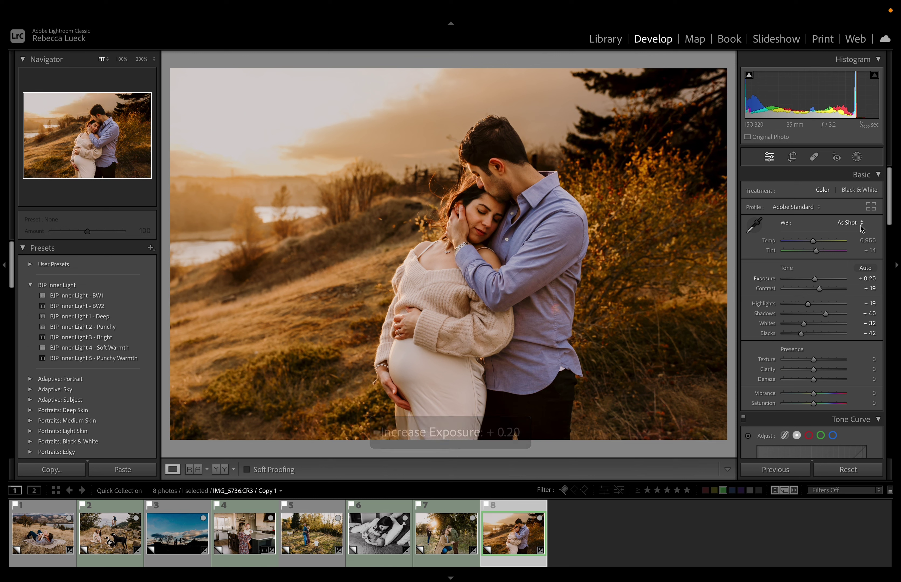
left_click_drag(814, 241, 811, 243)
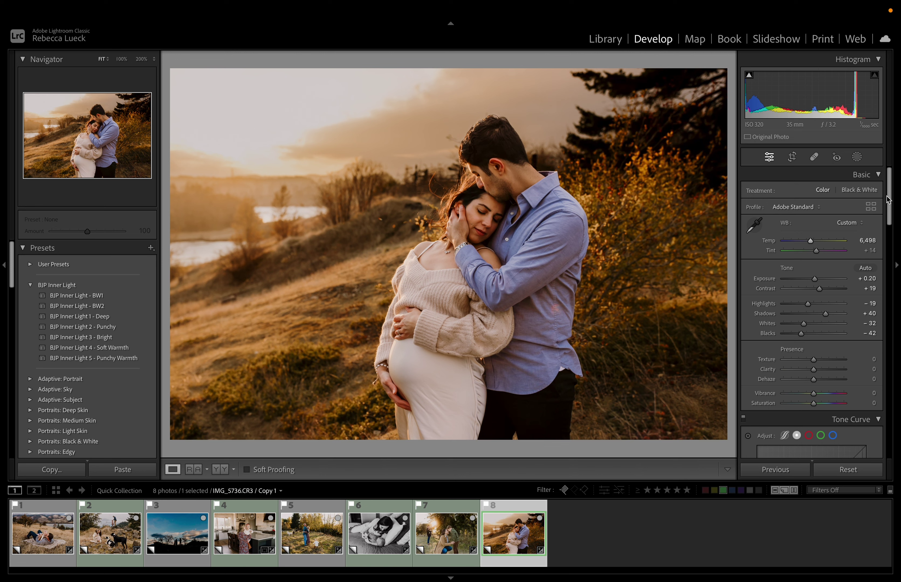
- Set the lens profile's vignetting correction to 46 and the white balance tint to +18
left_click_drag(890, 200, 889, 404)
left_click_drag(813, 318, 797, 319)
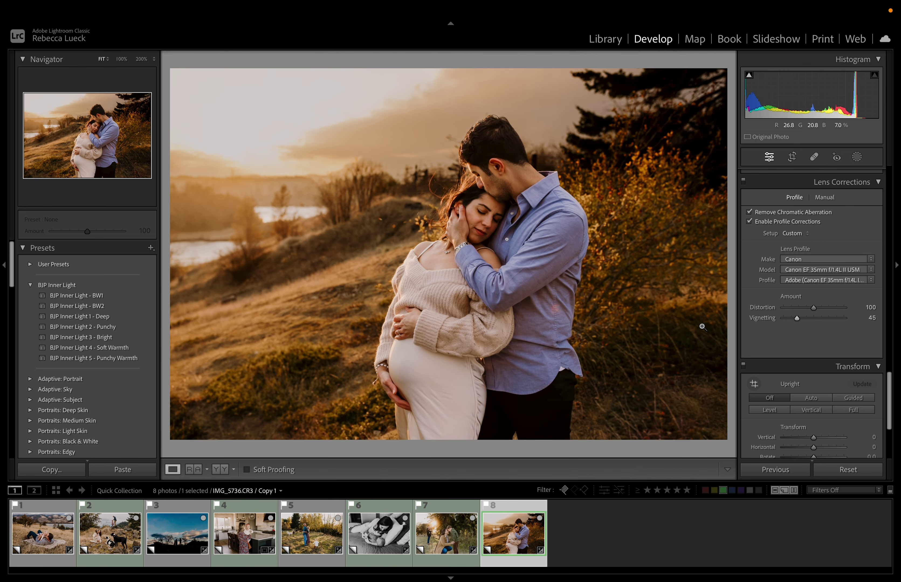
scroll(852, 350, "up", 5)
scroll(852, 350, "up", 10)
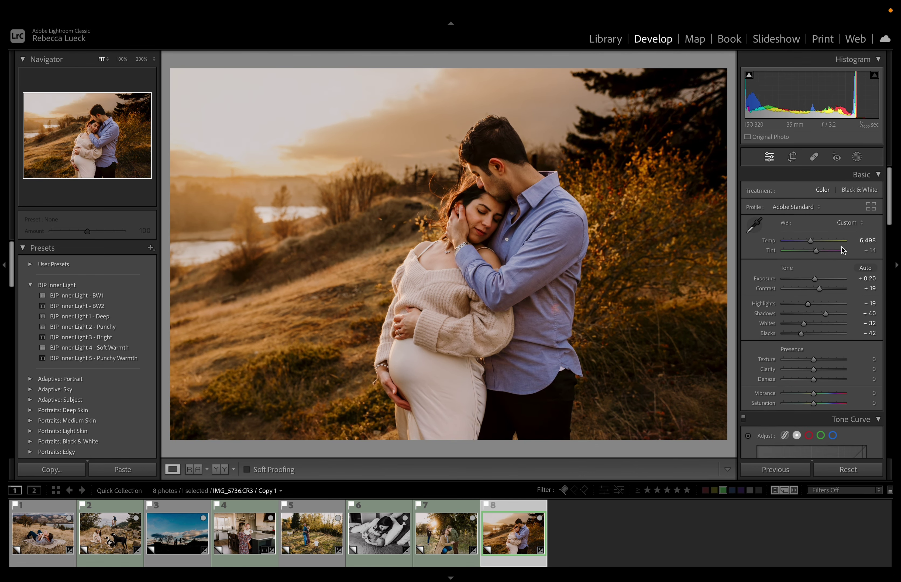
left_click(816, 252)
left_click_drag(816, 256, 818, 256)
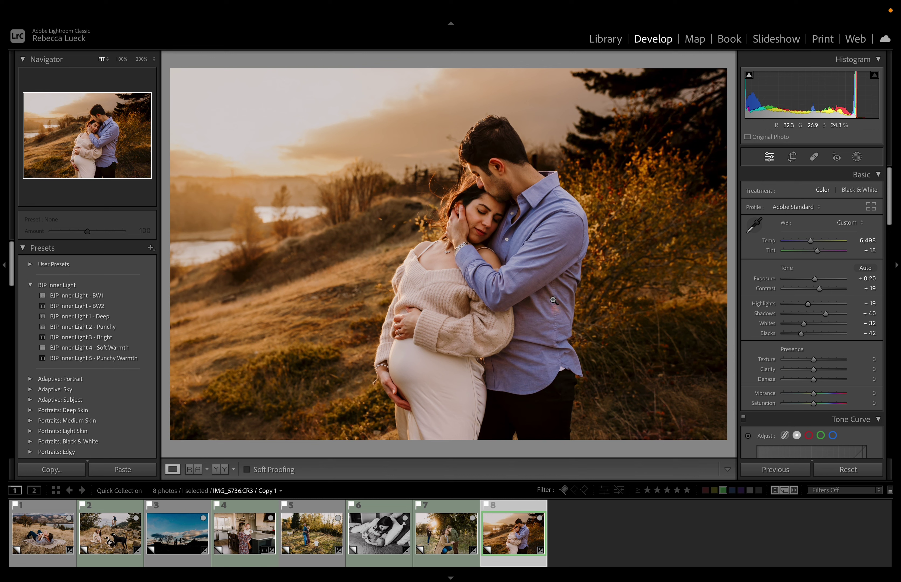
- Heal the red spot on the side of the man's shirt with a size 76 brush, sampling the seam just below it
left_click(557, 311)
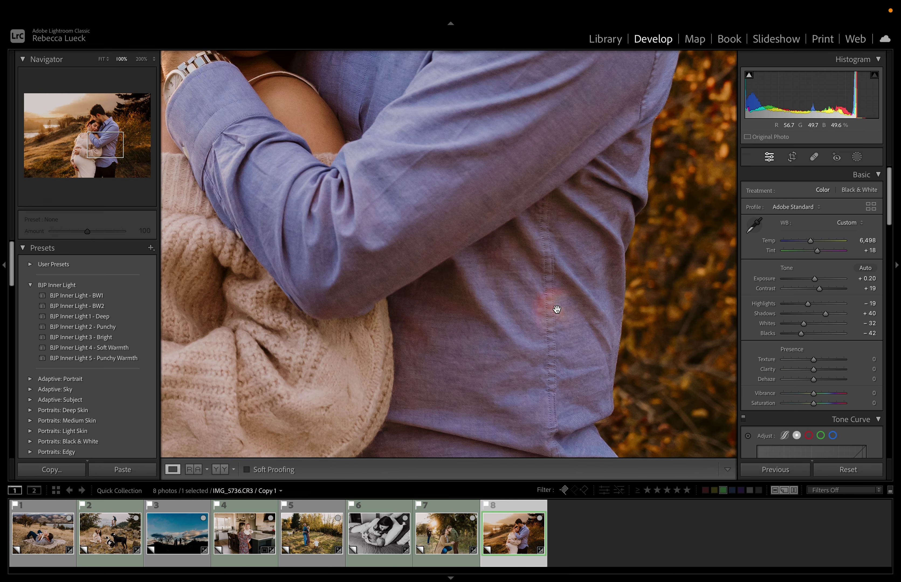
left_click(815, 157)
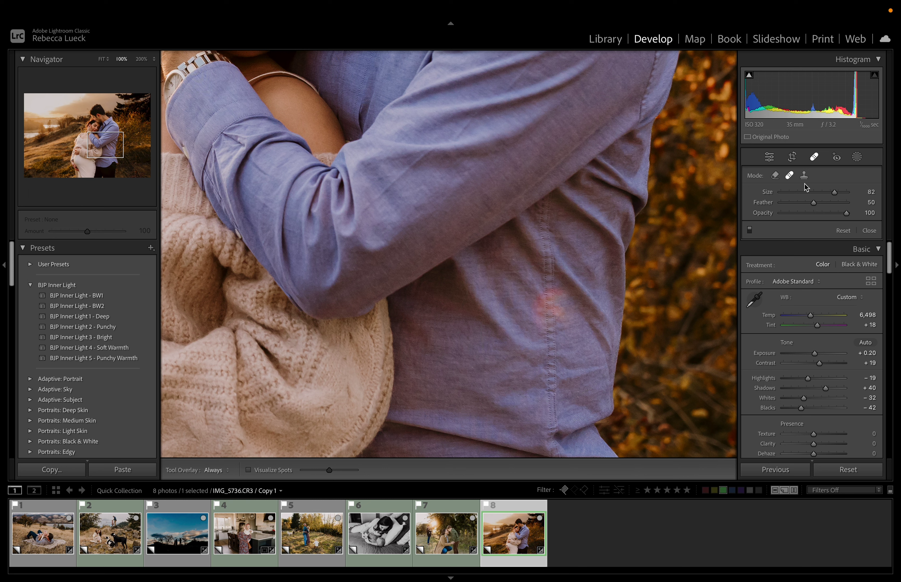
left_click_drag(834, 192, 817, 192)
left_click(548, 303)
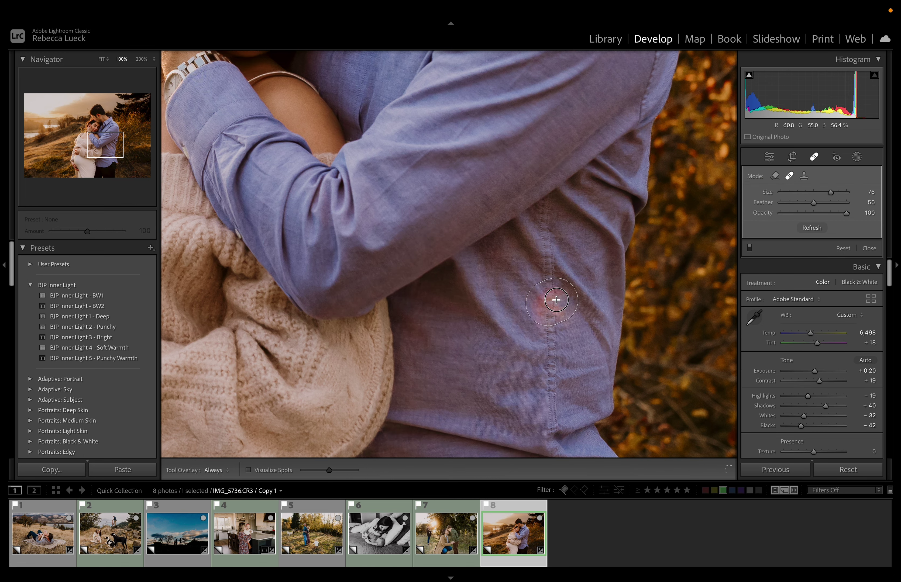
left_click_drag(555, 307, 547, 322)
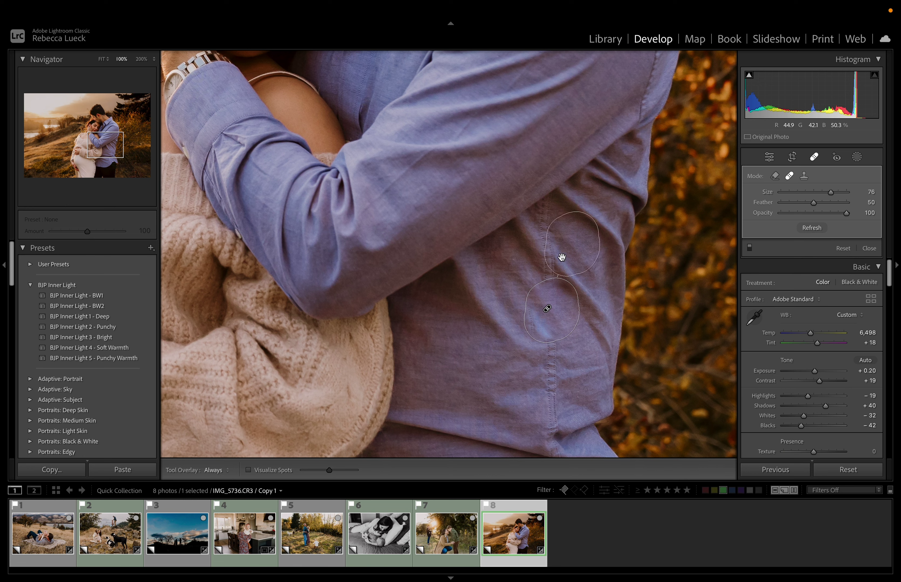
left_click_drag(572, 244, 553, 378)
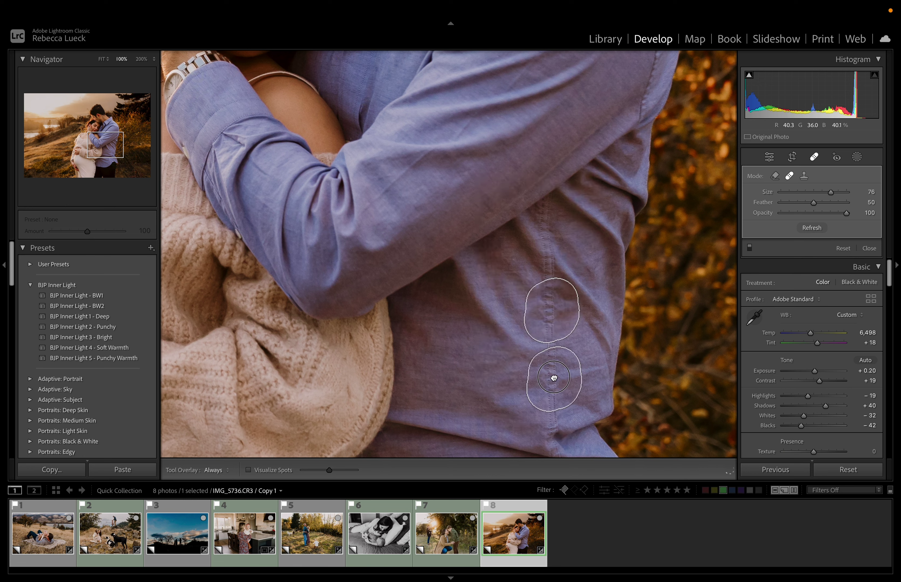